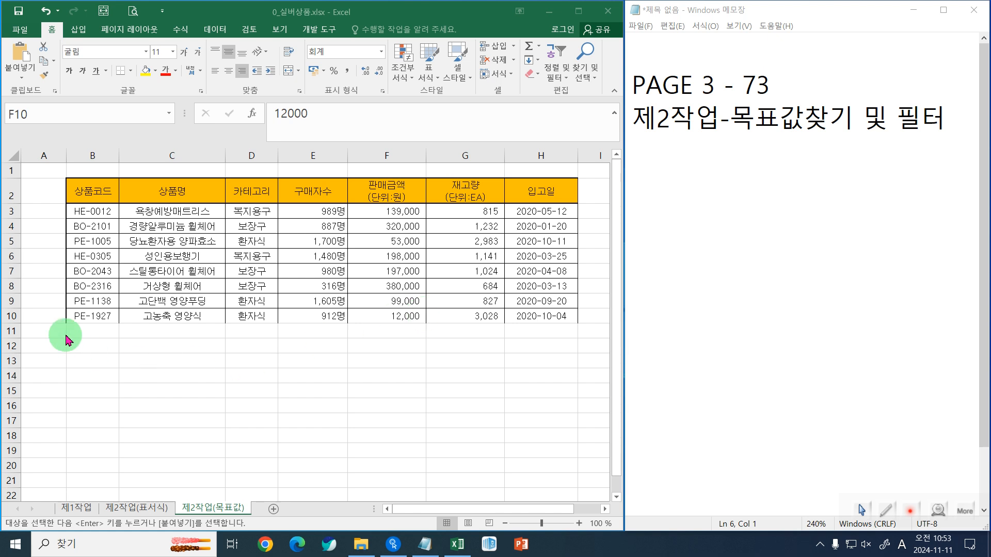
Maximise the workbook window and merge and centre cells B11:G11 below the product table.
{"action": "key", "text": "Escape"}
{"action": "left_click", "coordinate": [105, 335]}
{"action": "left_click_drag", "start_coordinate": [105, 335], "coordinate": [447, 334]}
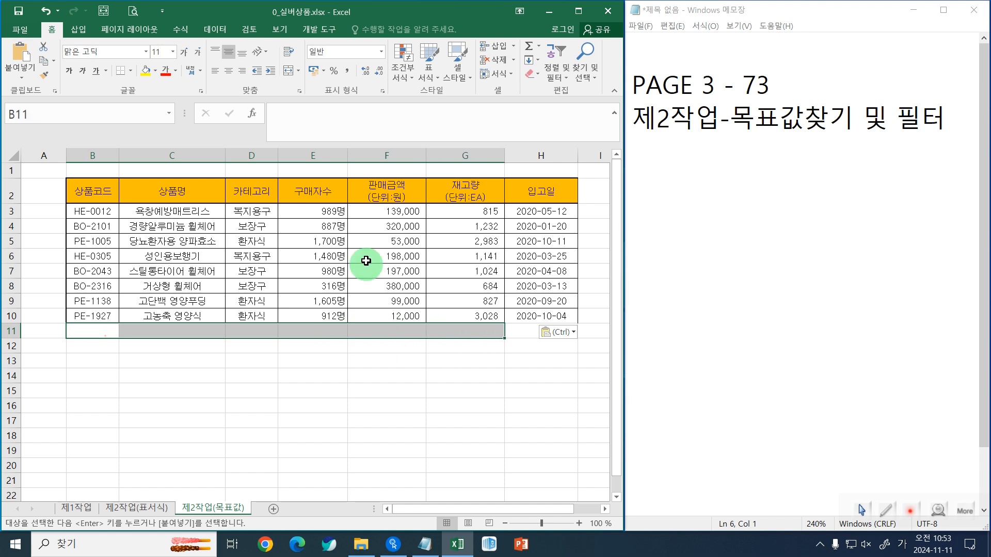
{"action": "double_click", "coordinate": [310, 11]}
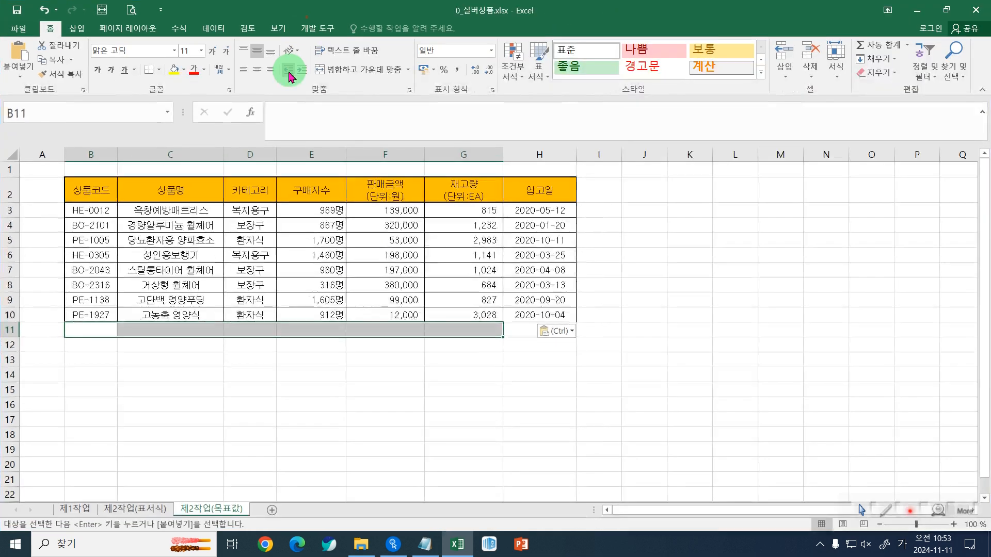
{"action": "left_click", "coordinate": [340, 73]}
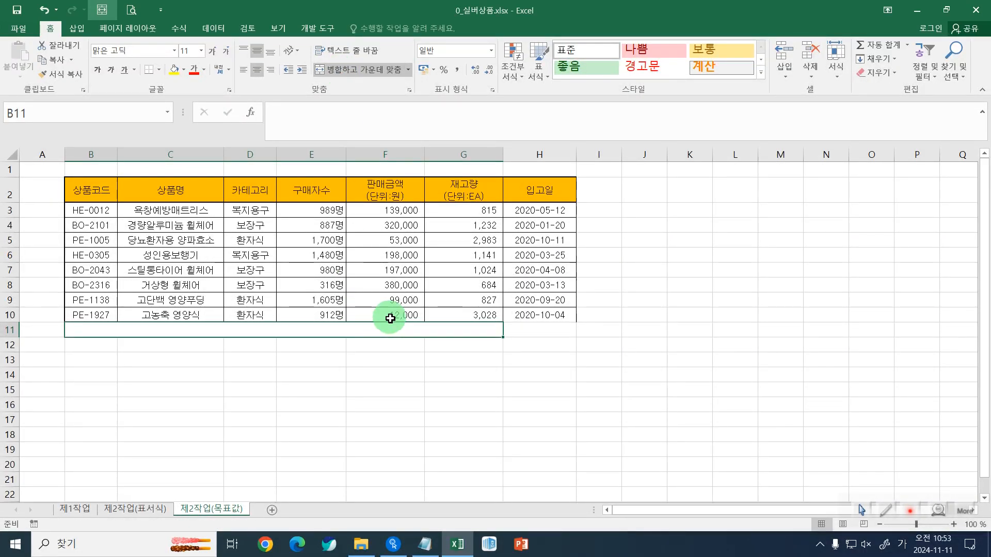
Enter the label "판매금액(단위:원)의 전체 평균" in the merged cell B11.
{"action": "type", "text": "판ㅁ매금액(단위"}
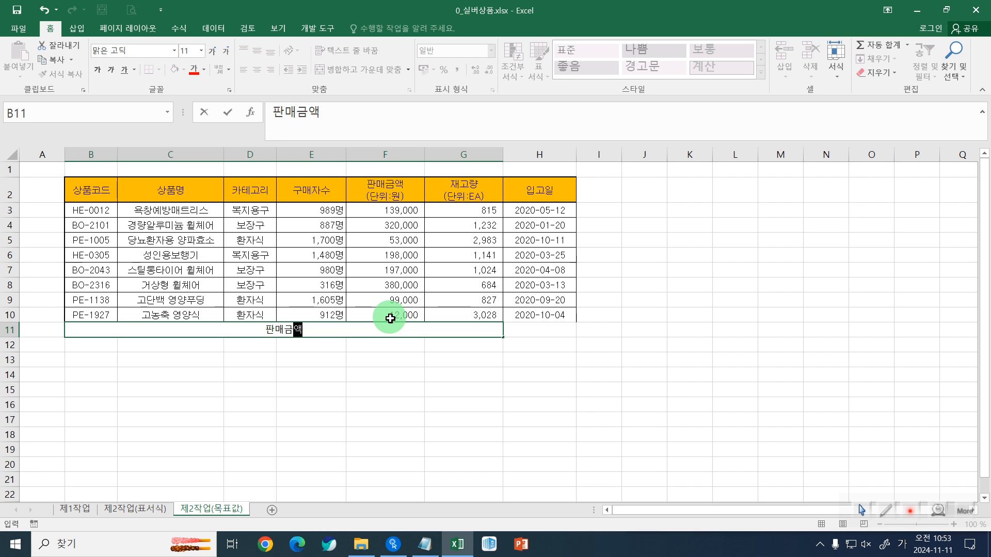
{"action": "type", "text": ":원)의 전체 "}
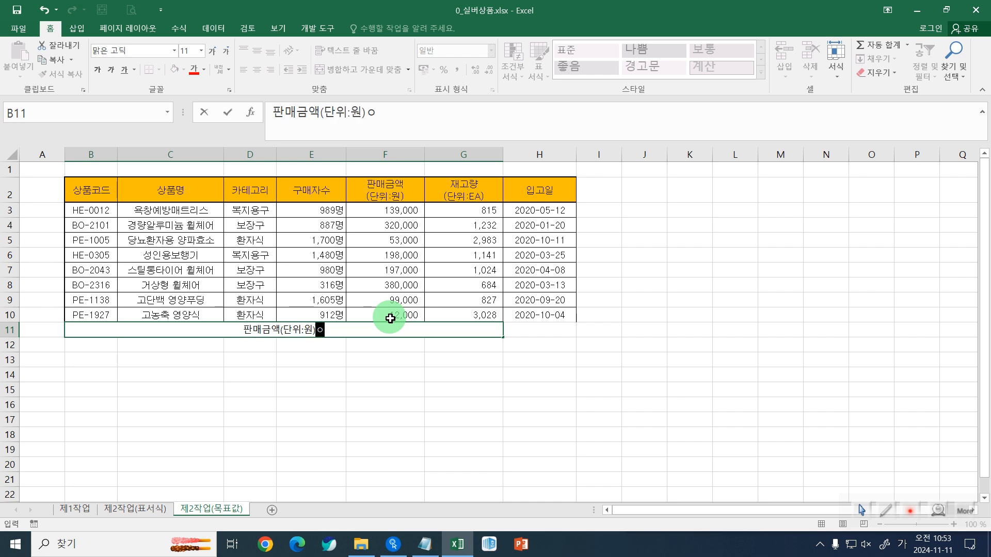
{"action": "type", "text": "평균"}
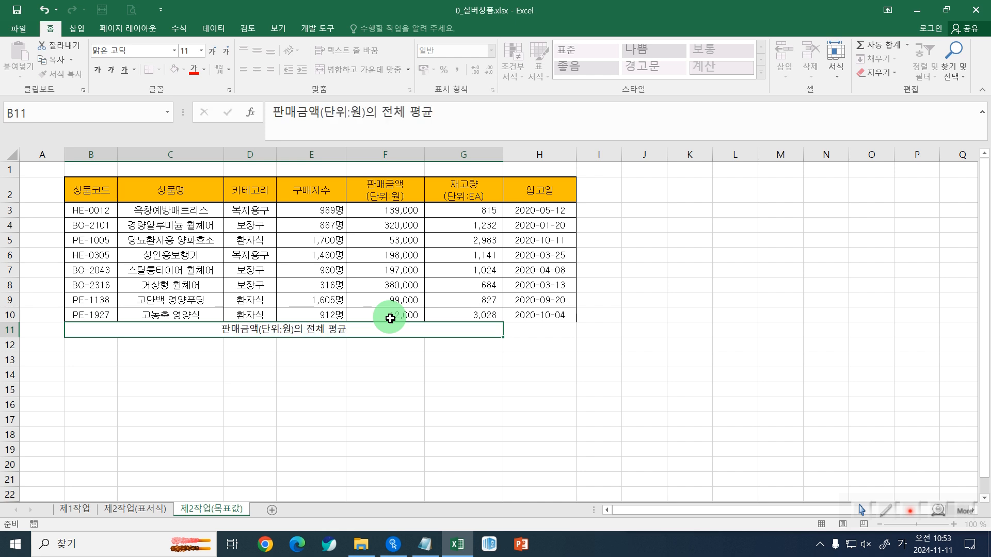
{"action": "key", "text": "Return"}
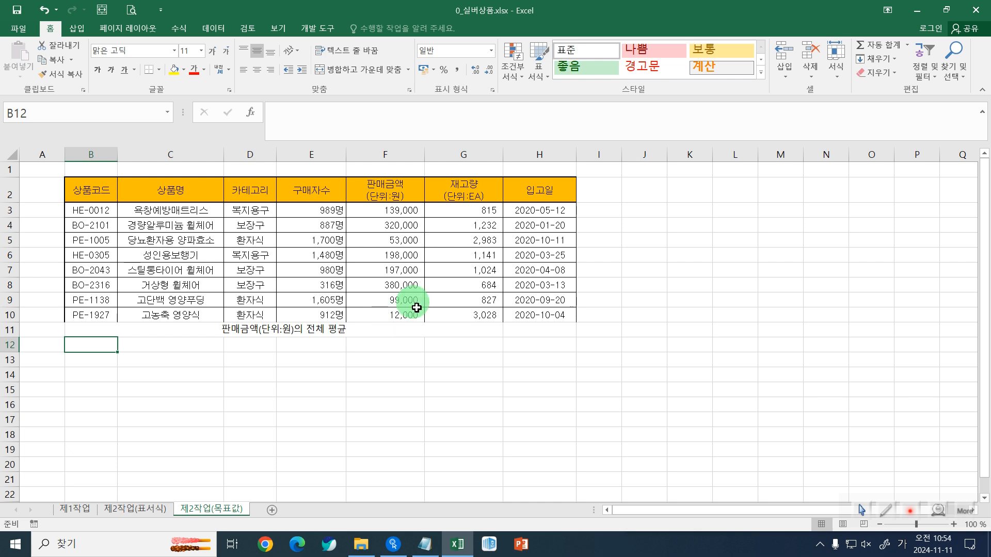
Calculate the average sales amount in H11 with the formula =AVERAGE(F3:F10).
{"action": "left_click", "coordinate": [537, 330]}
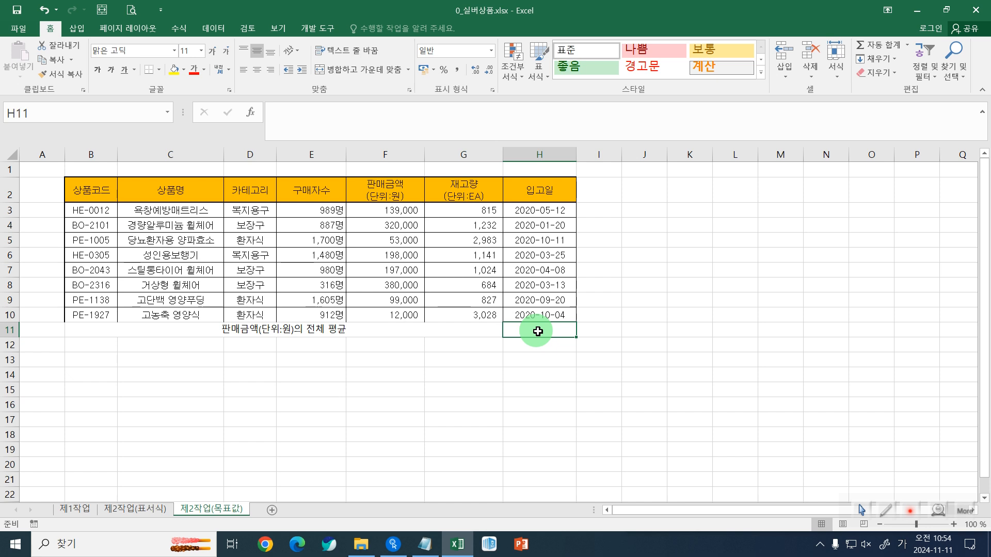
{"action": "mouse_move", "coordinate": [342, 204]}
{"action": "left_mouse_down"}
{"action": "mouse_move", "coordinate": [416, 279]}
{"action": "mouse_move", "coordinate": [429, 325]}
{"action": "left_mouse_up"}
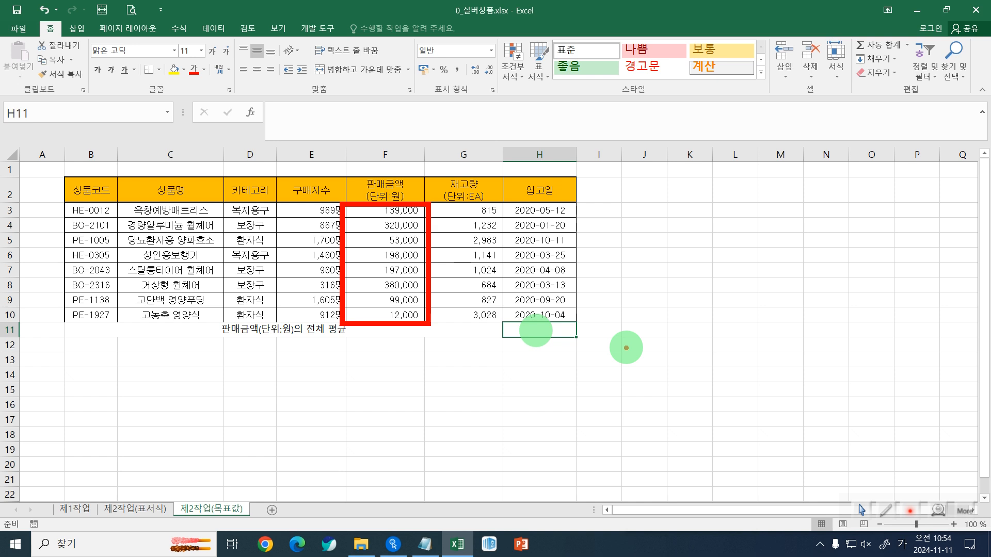
{"action": "type", "text": "=ㅁㅍㄷ"}
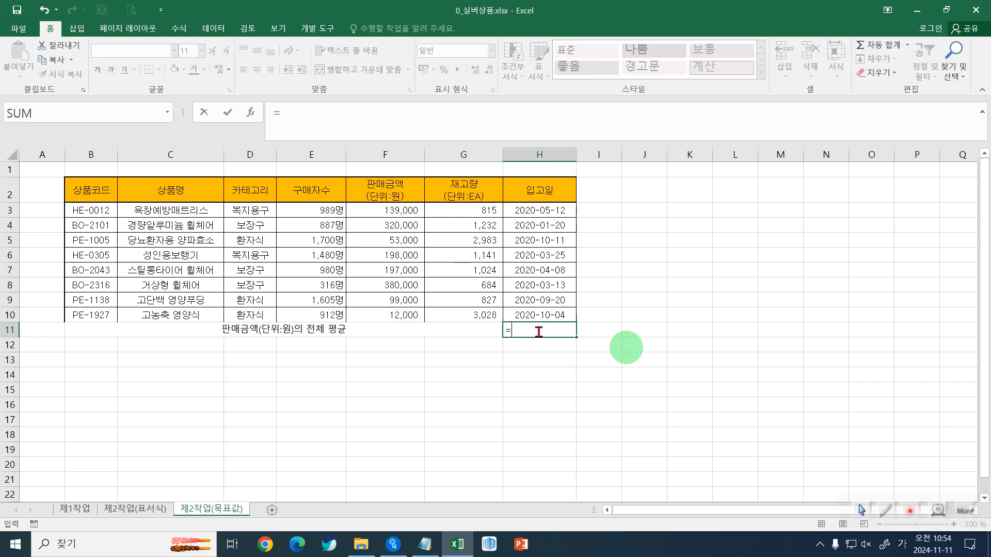
{"action": "key", "text": "Hangul"}
{"action": "type", "text": "AVE"}
{"action": "key", "text": "Down"}
{"action": "key", "text": "Tab"}
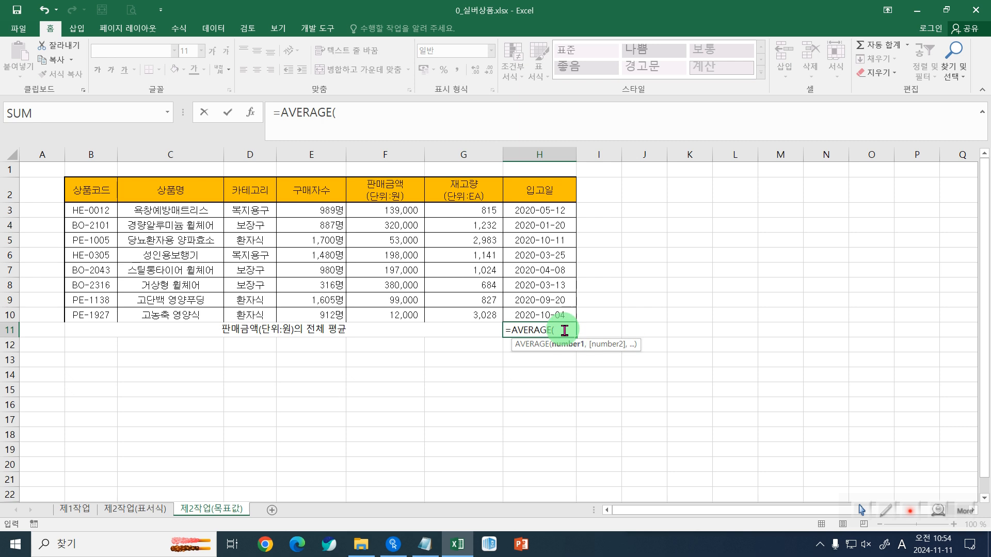
{"action": "left_click_drag", "start_coordinate": [407, 211], "coordinate": [413, 315]}
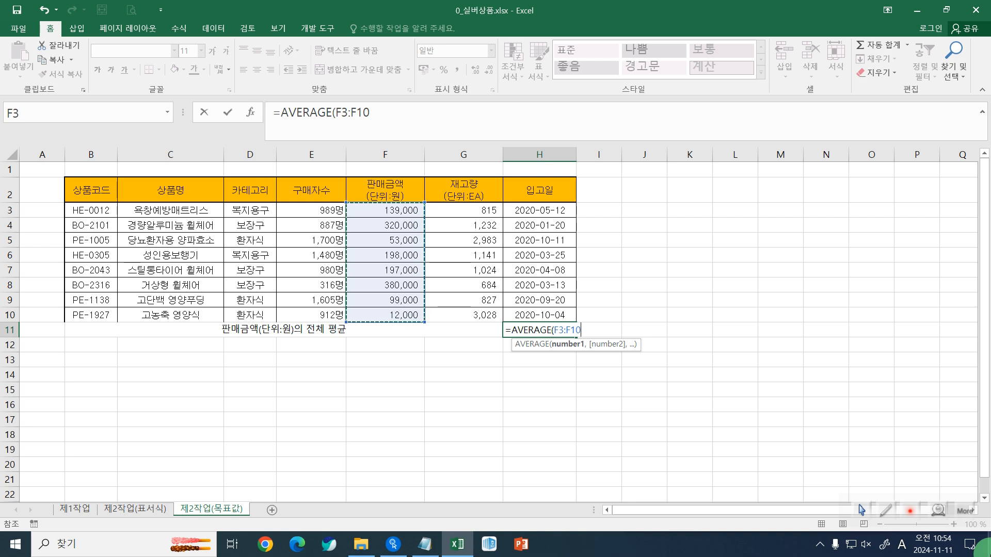
{"action": "type", "text": ")"}
{"action": "key", "text": "Return"}
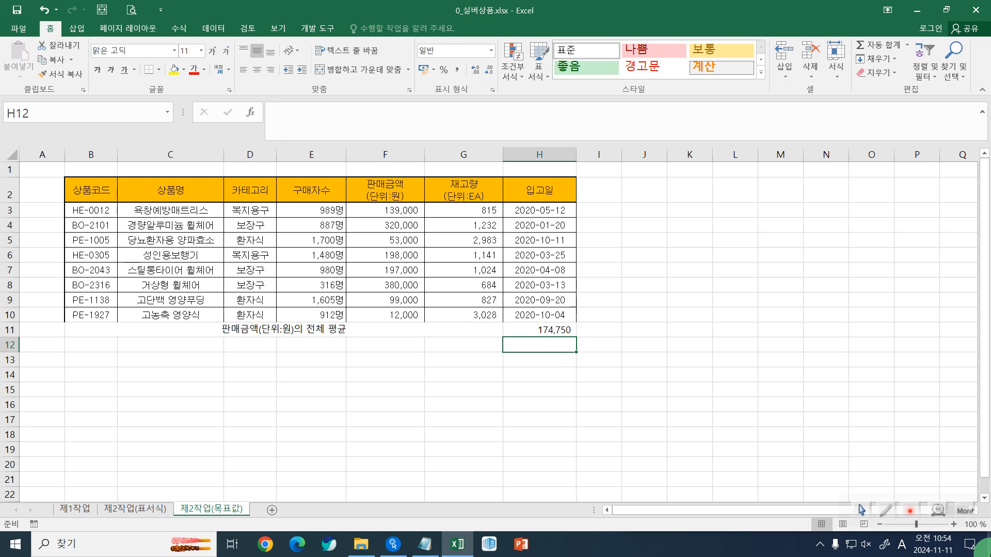
Apply all borders to the average row B11:H11.
{"action": "left_click", "coordinate": [560, 330]}
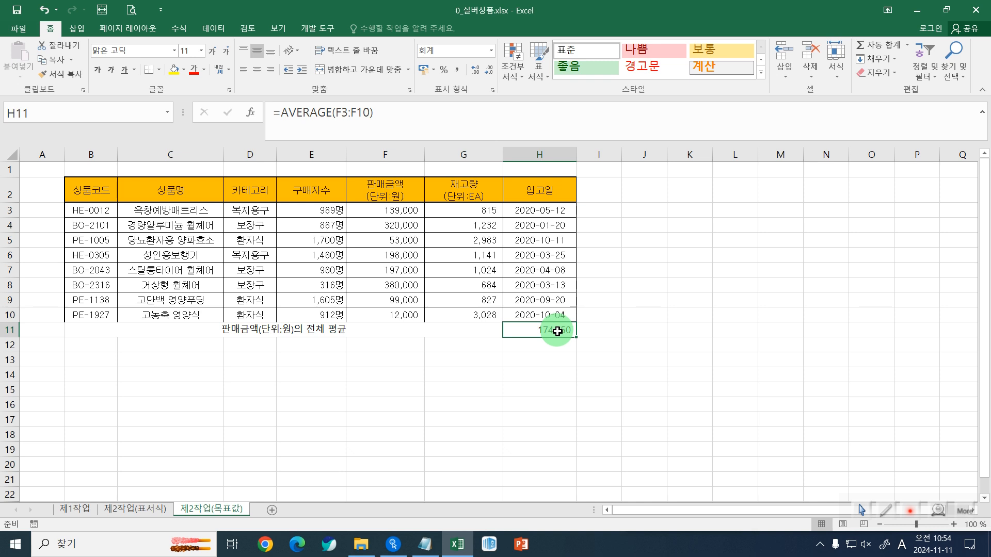
{"action": "mouse_move", "coordinate": [452, 326]}
{"action": "left_mouse_down"}
{"action": "mouse_move", "coordinate": [555, 326]}
{"action": "mouse_move", "coordinate": [466, 332]}
{"action": "left_mouse_up"}
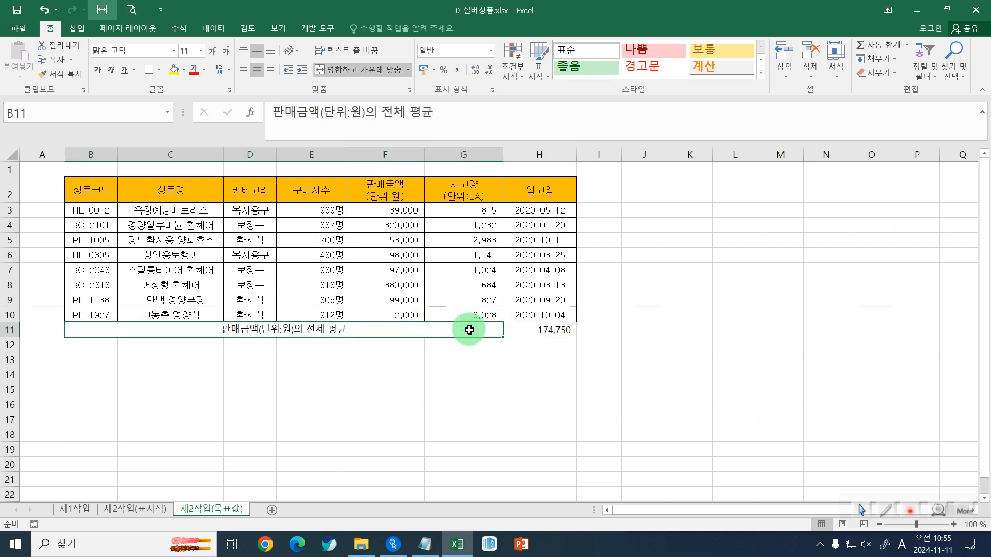
{"action": "left_click", "coordinate": [372, 345]}
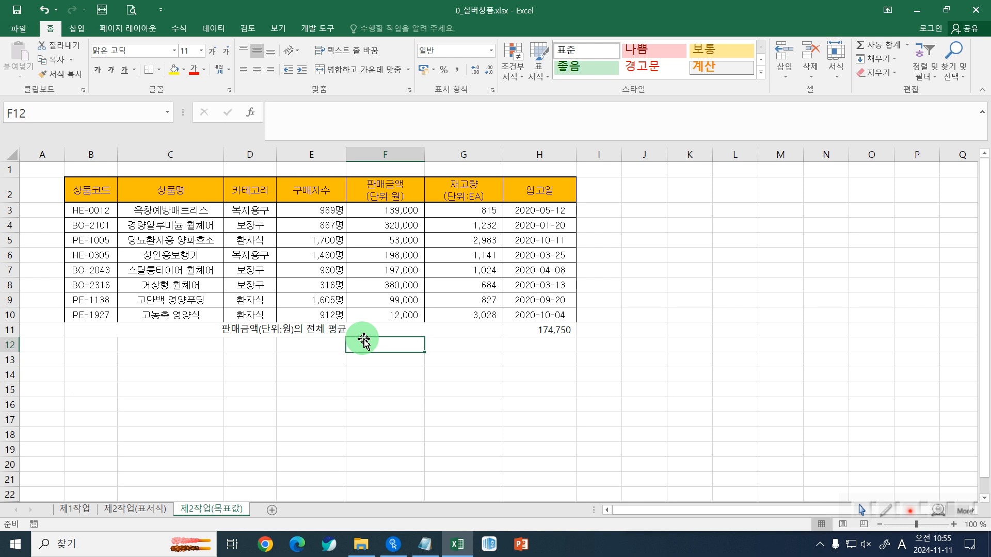
{"action": "left_click", "coordinate": [541, 324]}
{"action": "left_click_drag", "start_coordinate": [453, 332], "coordinate": [525, 334]}
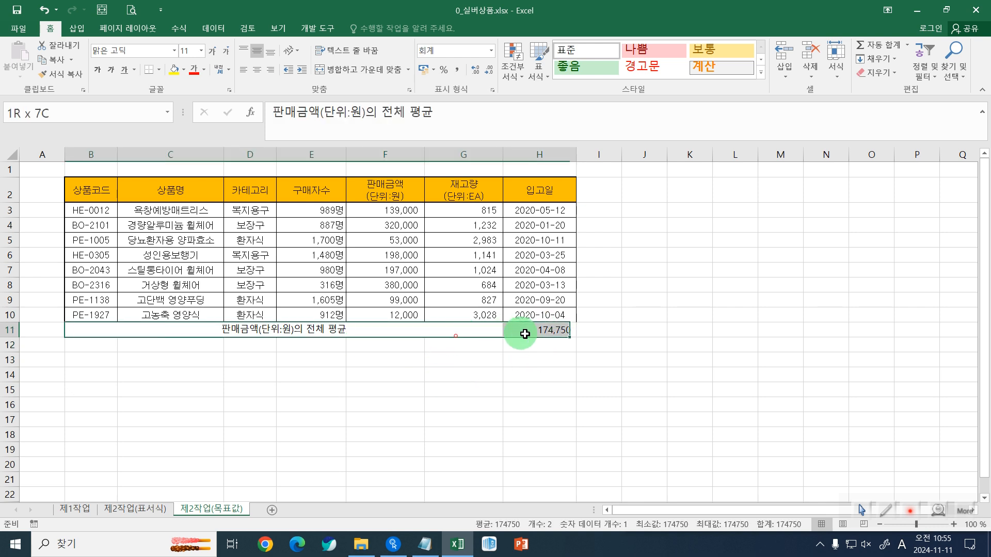
{"action": "left_click", "coordinate": [516, 362]}
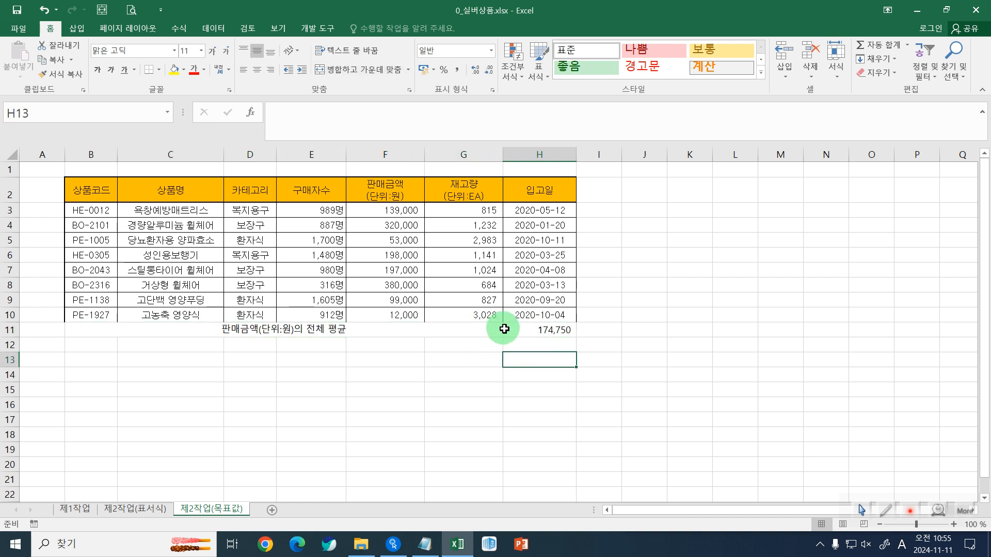
{"action": "left_click_drag", "start_coordinate": [454, 327], "coordinate": [518, 326]}
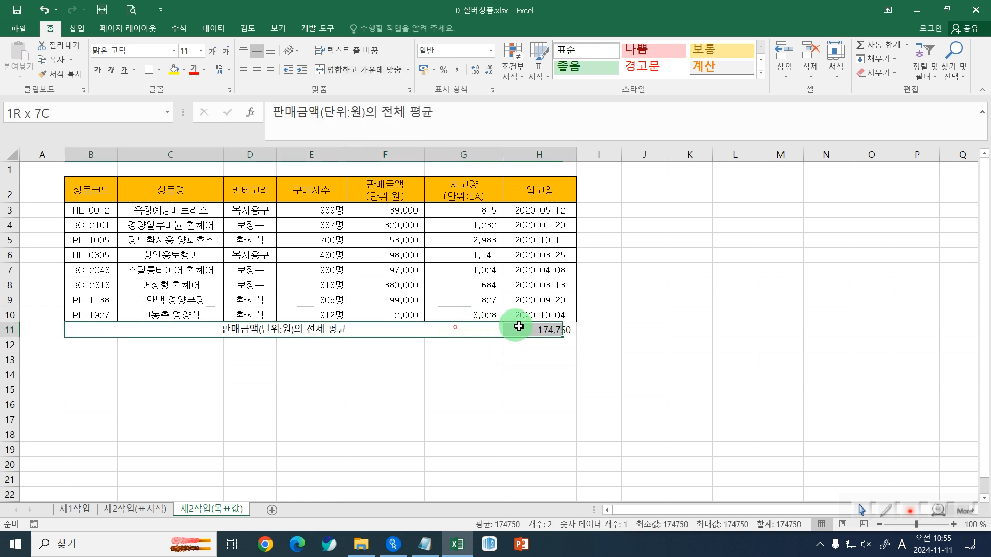
{"action": "left_click", "coordinate": [159, 69]}
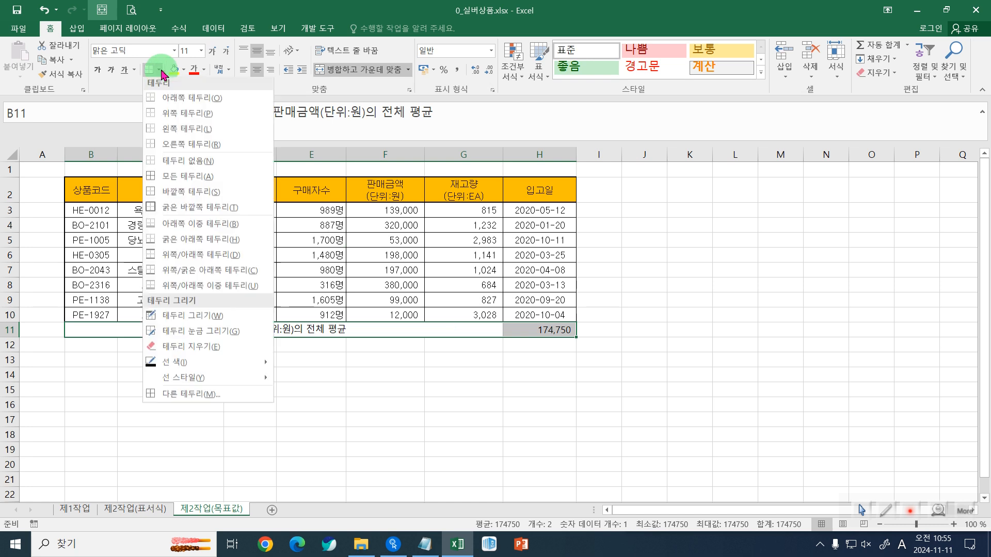
{"action": "left_click", "coordinate": [161, 183]}
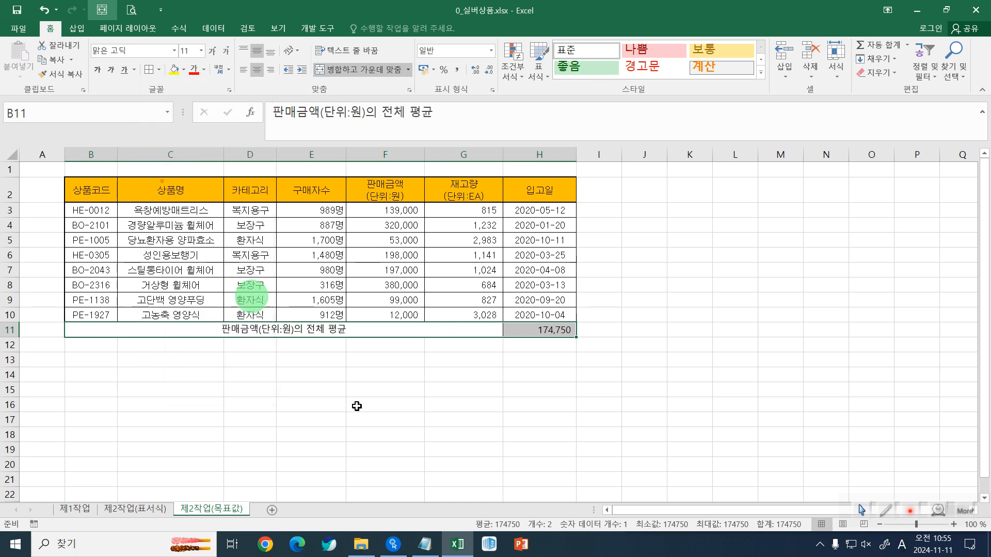
{"action": "left_click", "coordinate": [640, 382]}
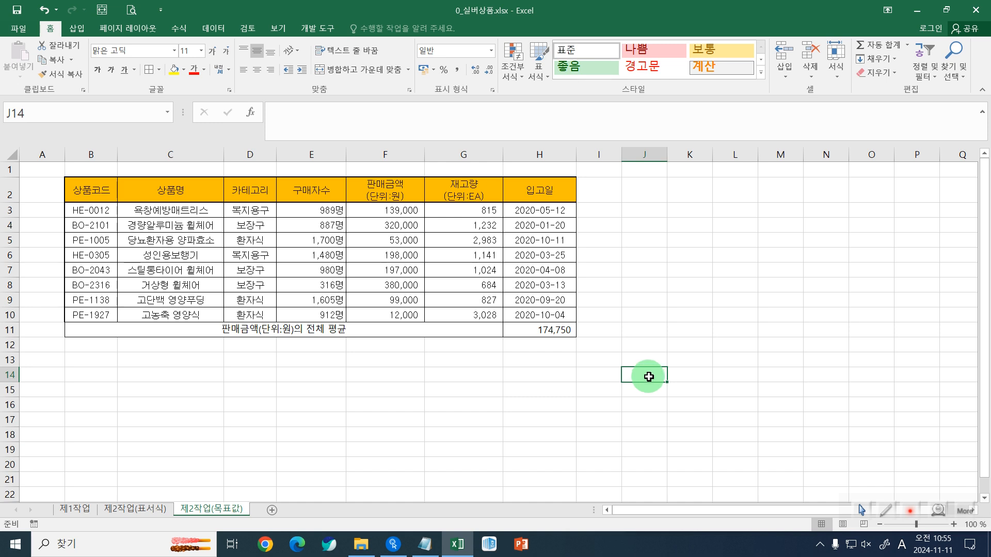
Examine the centre alignment and merge settings of the label cell B11 and the average cell H11.
{"action": "left_click", "coordinate": [354, 329]}
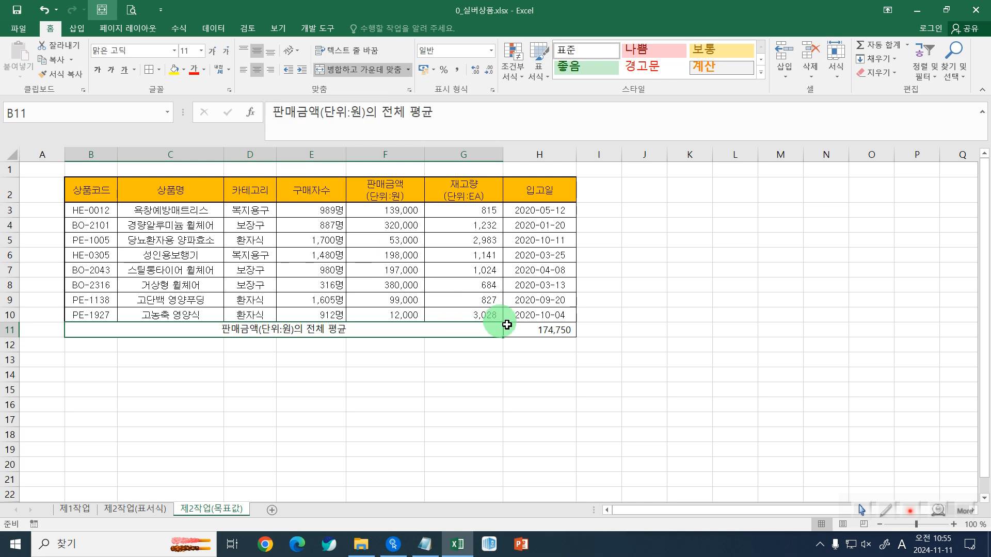
{"action": "left_click", "coordinate": [524, 333]}
{"action": "left_click", "coordinate": [258, 75]}
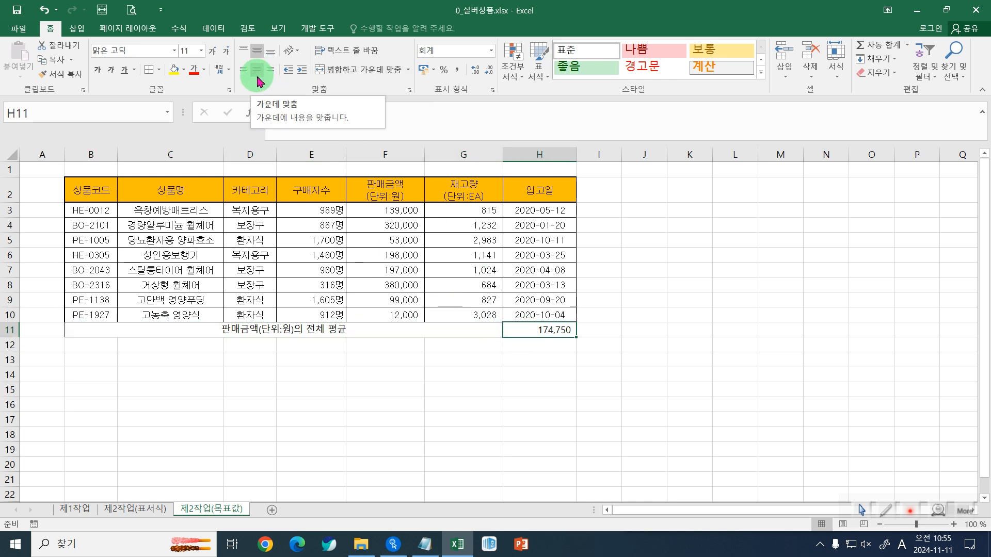
{"action": "left_click_drag", "start_coordinate": [490, 331], "coordinate": [537, 329]}
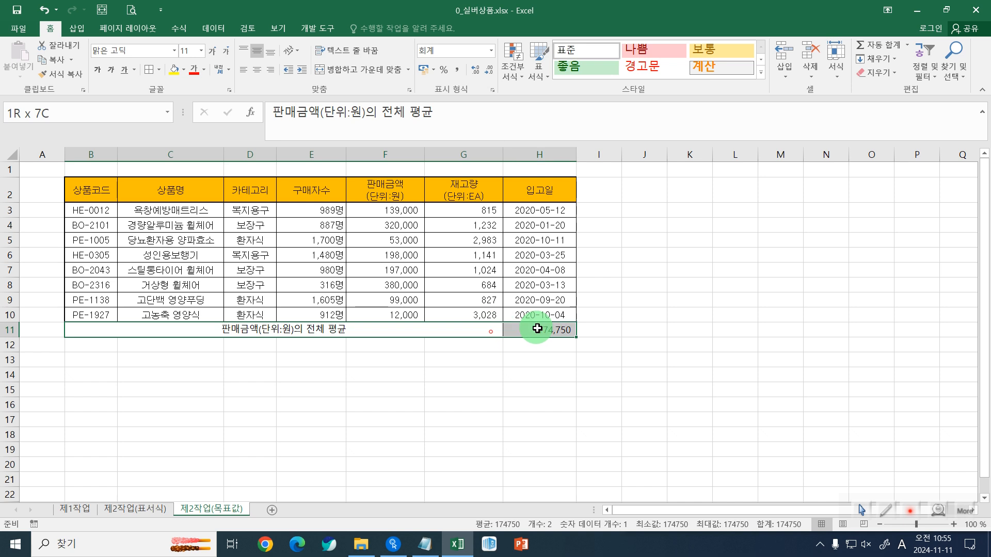
{"action": "left_click", "coordinate": [262, 76]}
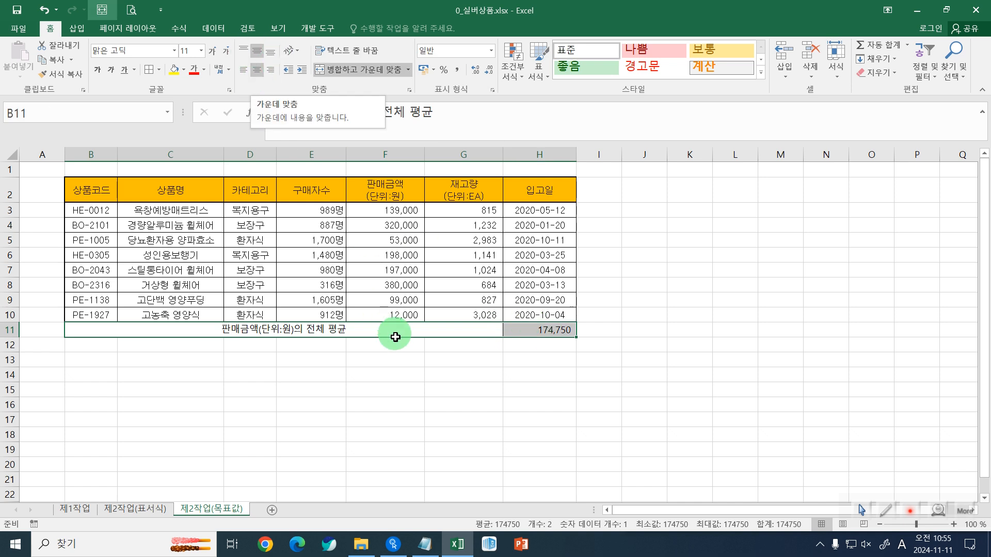
{"action": "left_click_drag", "start_coordinate": [397, 333], "coordinate": [534, 333]}
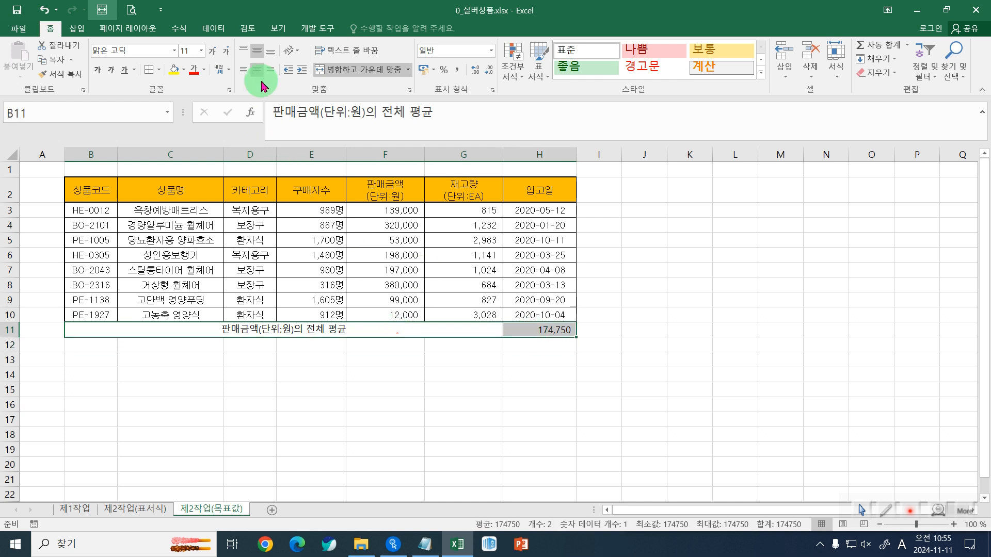
{"action": "left_click", "coordinate": [336, 81]}
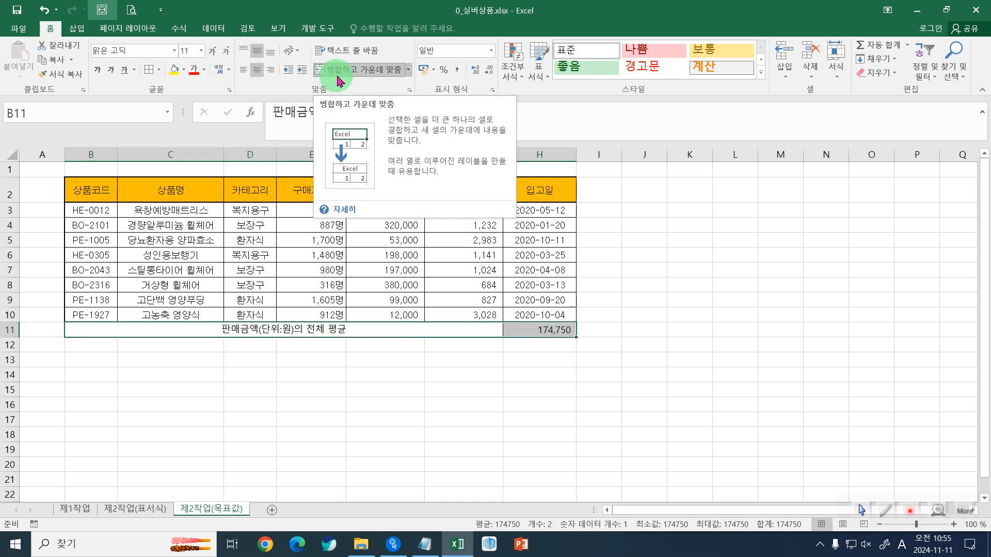
{"action": "left_click_drag", "start_coordinate": [465, 331], "coordinate": [520, 327]}
{"action": "left_click", "coordinate": [441, 361]}
{"action": "left_click_drag", "start_coordinate": [450, 331], "coordinate": [561, 332]}
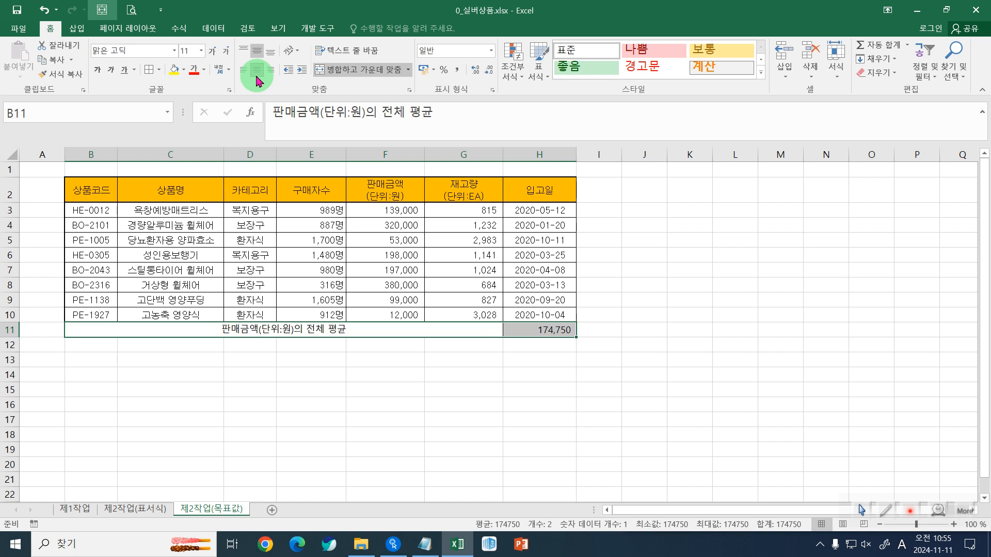
{"action": "left_click", "coordinate": [540, 336]}
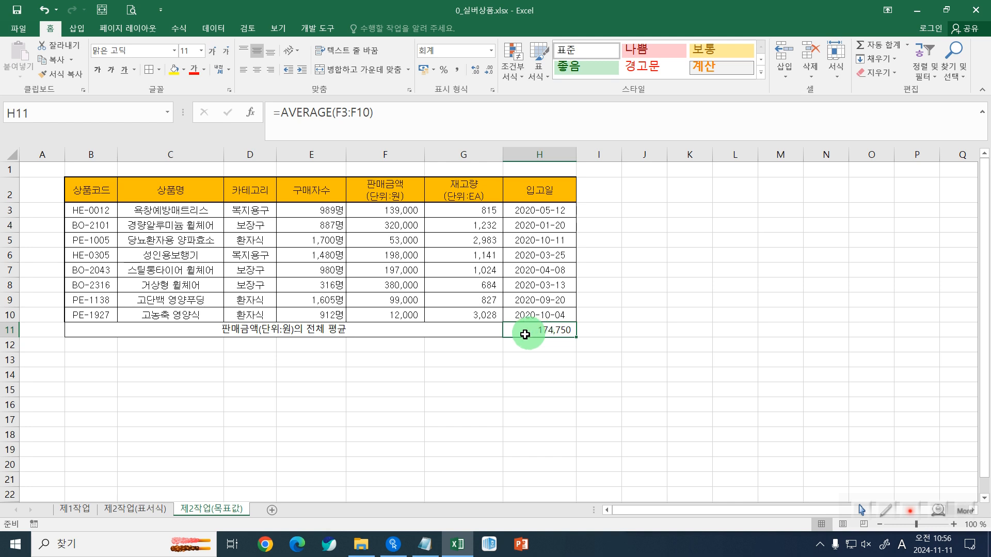
{"action": "left_click", "coordinate": [482, 330]}
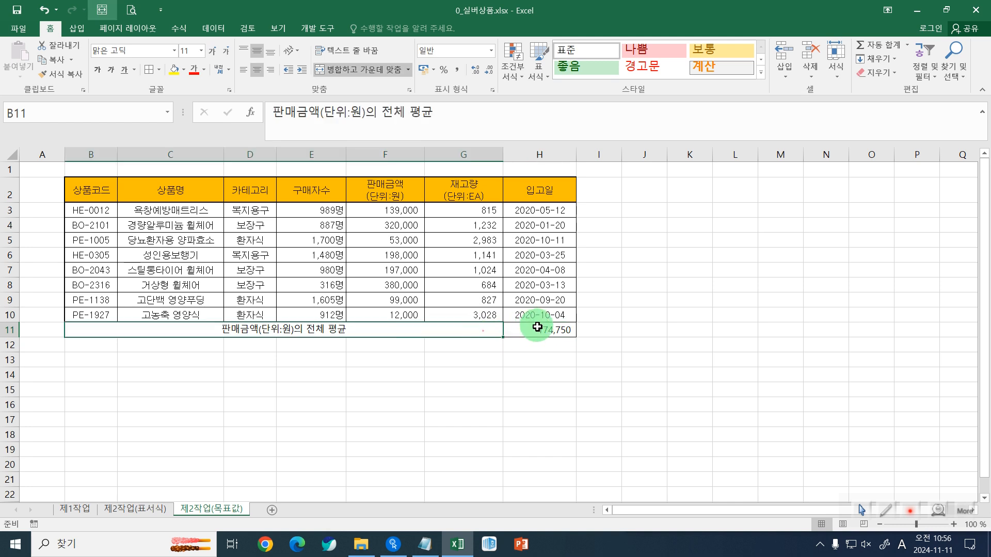
{"action": "left_click", "coordinate": [535, 327]}
{"action": "left_click", "coordinate": [476, 332]}
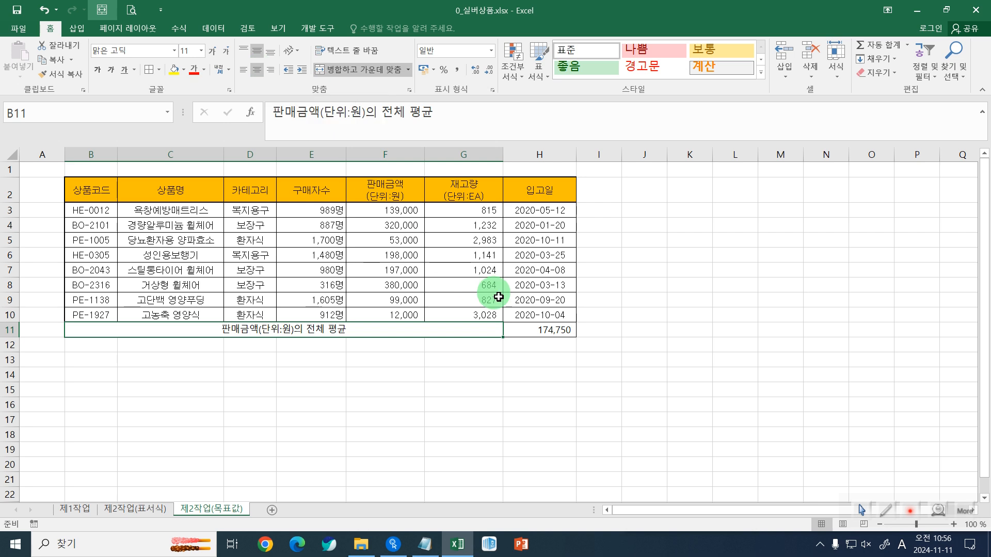
{"action": "left_click", "coordinate": [524, 329]}
{"action": "left_click", "coordinate": [256, 71]}
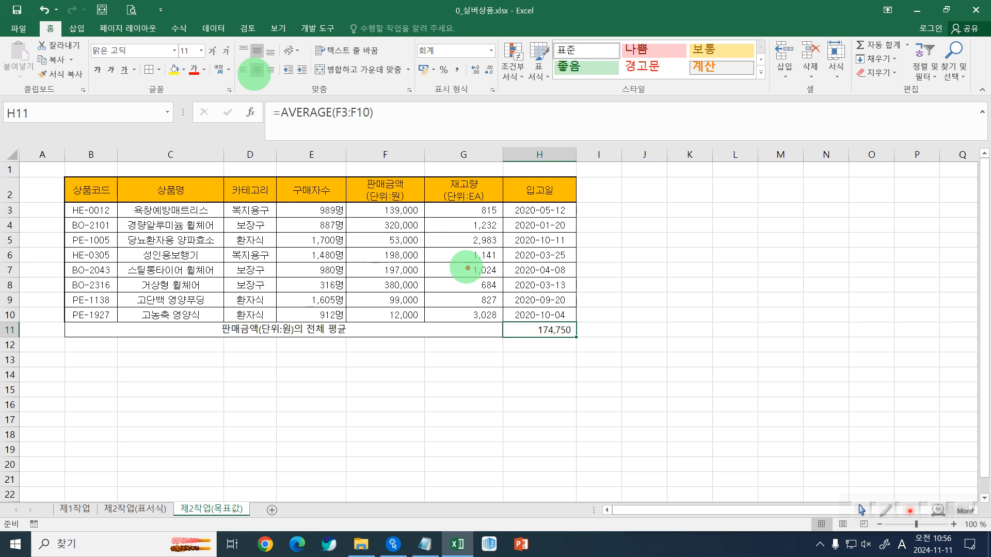
{"action": "left_click_drag", "start_coordinate": [503, 321], "coordinate": [583, 339]}
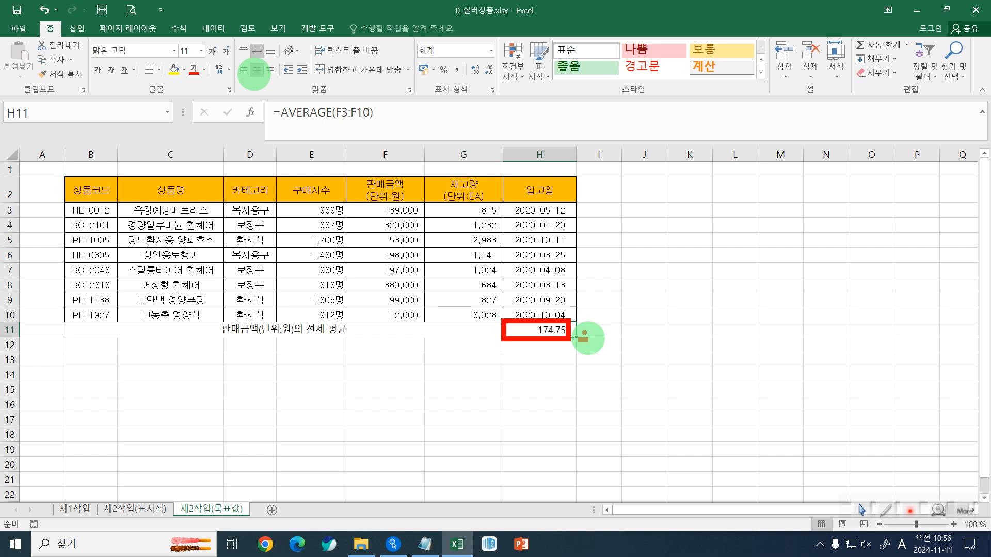
{"action": "key", "text": "Escape"}
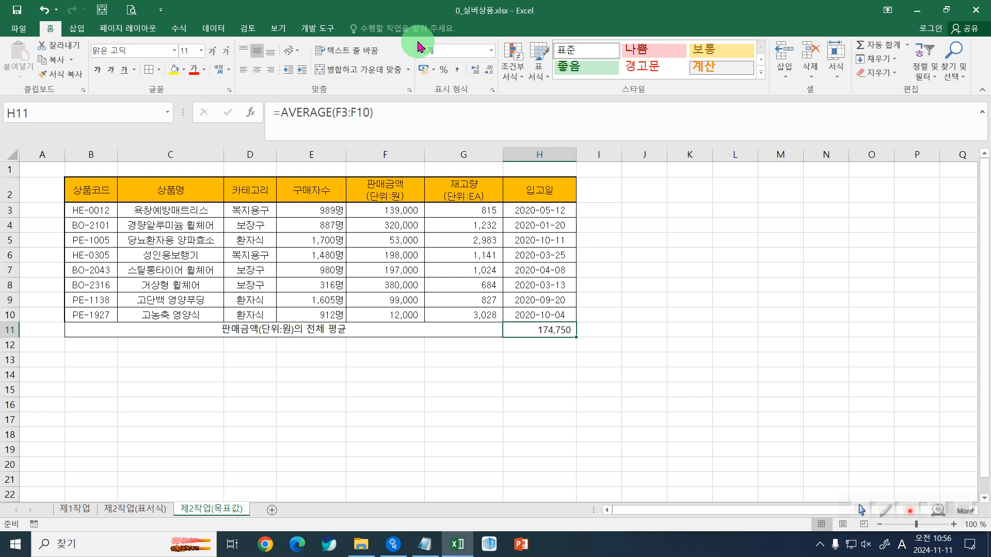
Centre-align the average cell H11 and compare its alignment with the merged label cell B11.
{"action": "left_click", "coordinate": [256, 72]}
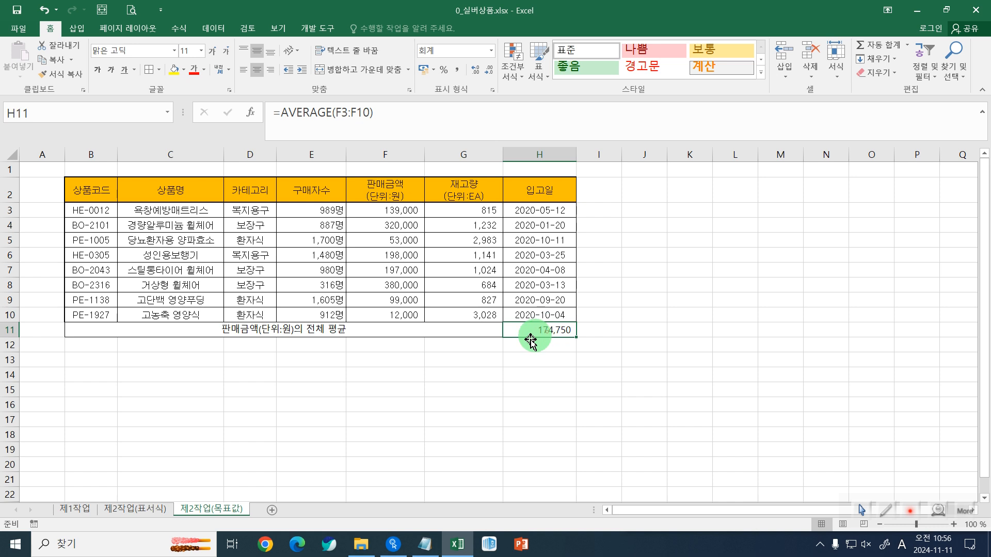
{"action": "left_click", "coordinate": [485, 330]}
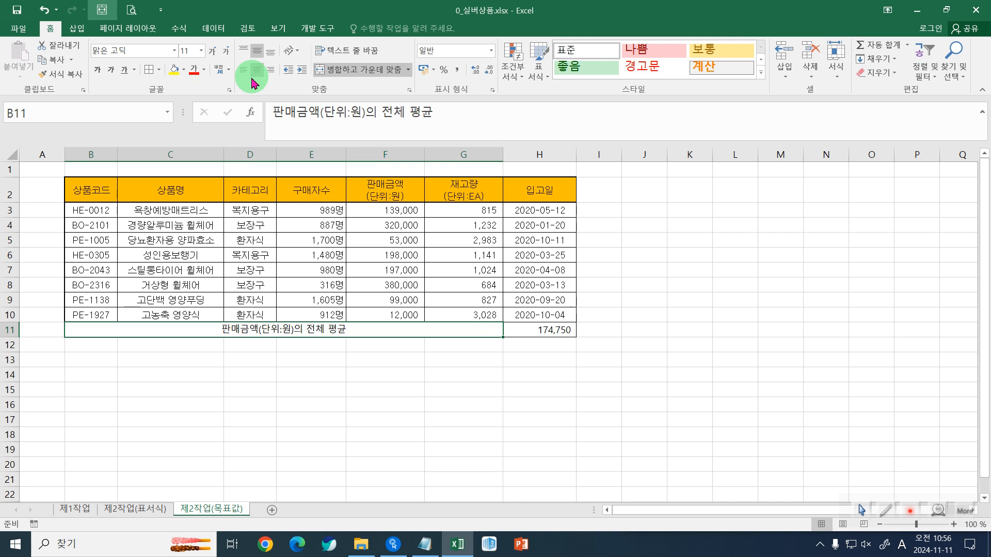
{"action": "left_click", "coordinate": [514, 330]}
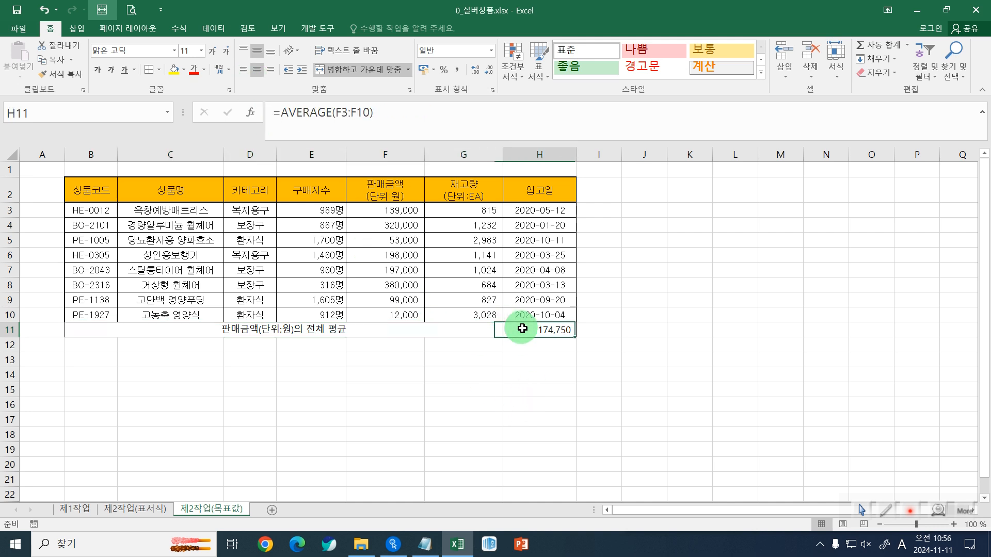
{"action": "left_click", "coordinate": [491, 333]}
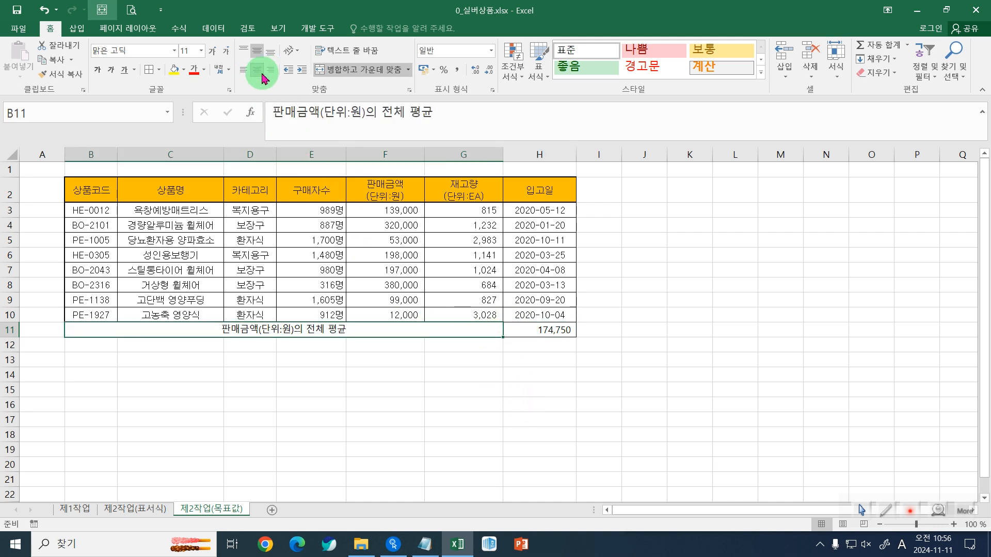
{"action": "left_click", "coordinate": [535, 334]}
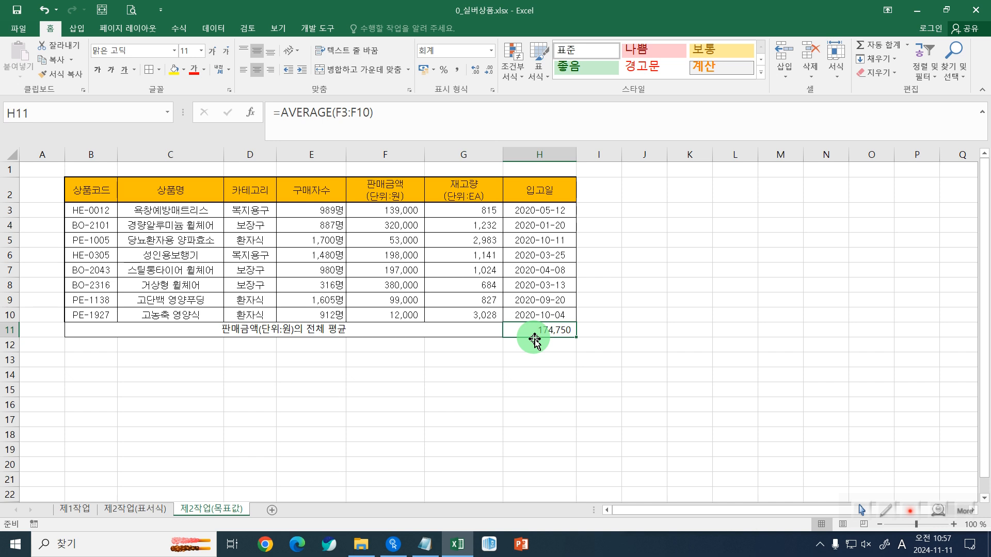
{"action": "left_click", "coordinate": [605, 372]}
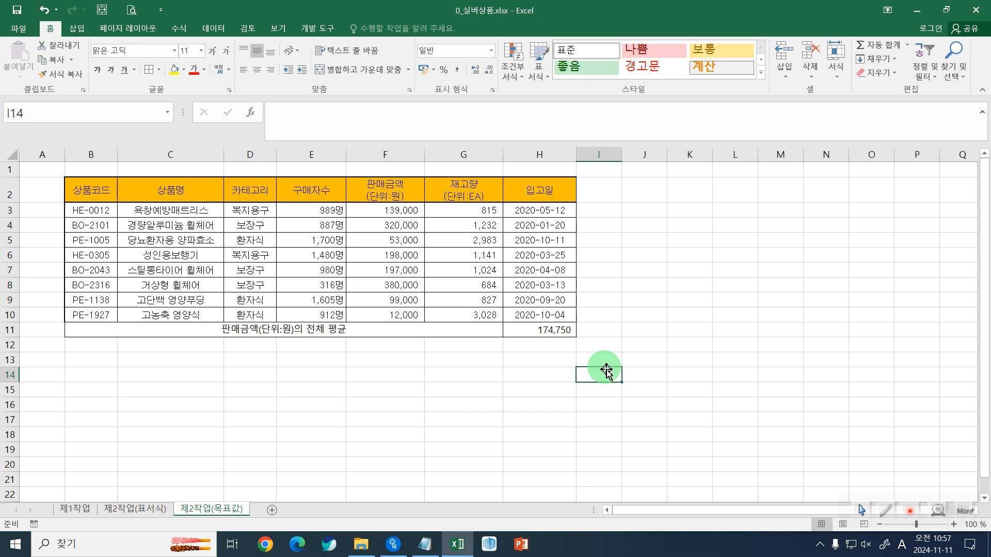
{"action": "left_click_drag", "start_coordinate": [504, 322], "coordinate": [578, 342]}
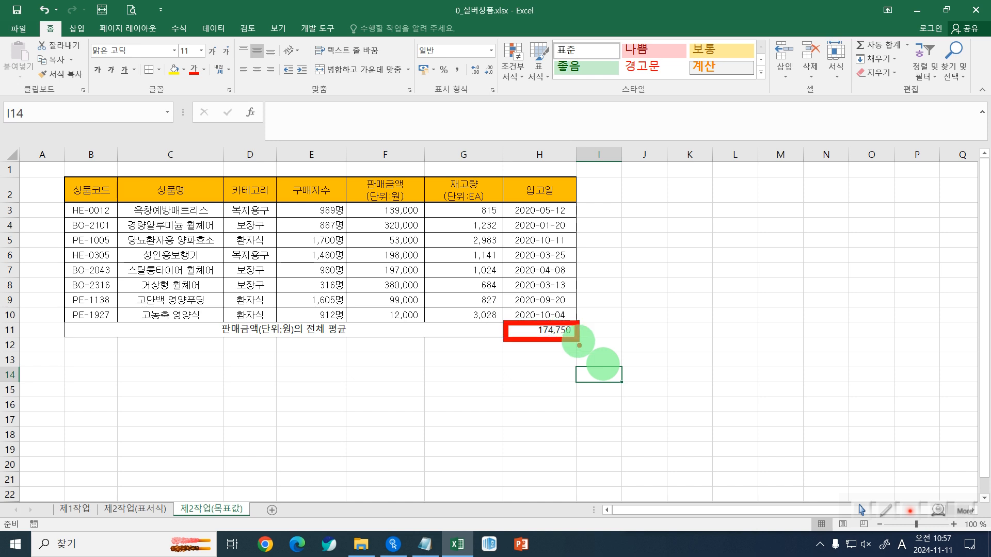
{"action": "left_click_drag", "start_coordinate": [634, 327], "coordinate": [641, 356]}
{"action": "mouse_move", "coordinate": [662, 318]}
{"action": "left_mouse_down"}
{"action": "mouse_move", "coordinate": [670, 351]}
{"action": "mouse_move", "coordinate": [692, 346]}
{"action": "mouse_move", "coordinate": [693, 366]}
{"action": "left_mouse_up"}
{"action": "left_click_drag", "start_coordinate": [729, 312], "coordinate": [726, 372]}
{"action": "mouse_move", "coordinate": [765, 298]}
{"action": "left_mouse_down"}
{"action": "mouse_move", "coordinate": [749, 313]}
{"action": "mouse_move", "coordinate": [794, 290]}
{"action": "mouse_move", "coordinate": [771, 279]}
{"action": "mouse_move", "coordinate": [814, 301]}
{"action": "mouse_move", "coordinate": [829, 283]}
{"action": "left_mouse_up"}
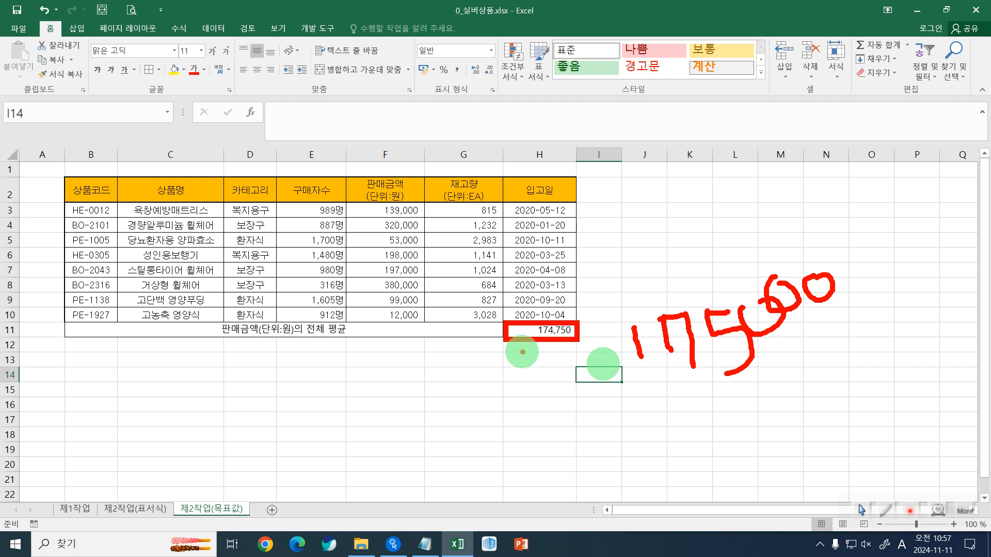
{"action": "left_click_drag", "start_coordinate": [521, 352], "coordinate": [573, 351]}
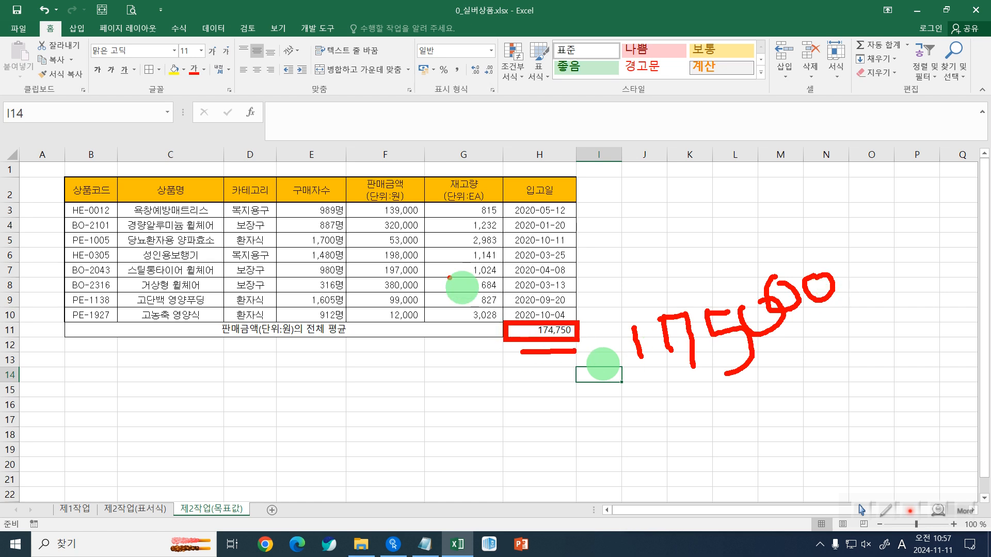
{"action": "mouse_move", "coordinate": [375, 205]}
{"action": "left_mouse_down"}
{"action": "mouse_move", "coordinate": [419, 263]}
{"action": "mouse_move", "coordinate": [425, 323]}
{"action": "left_mouse_up"}
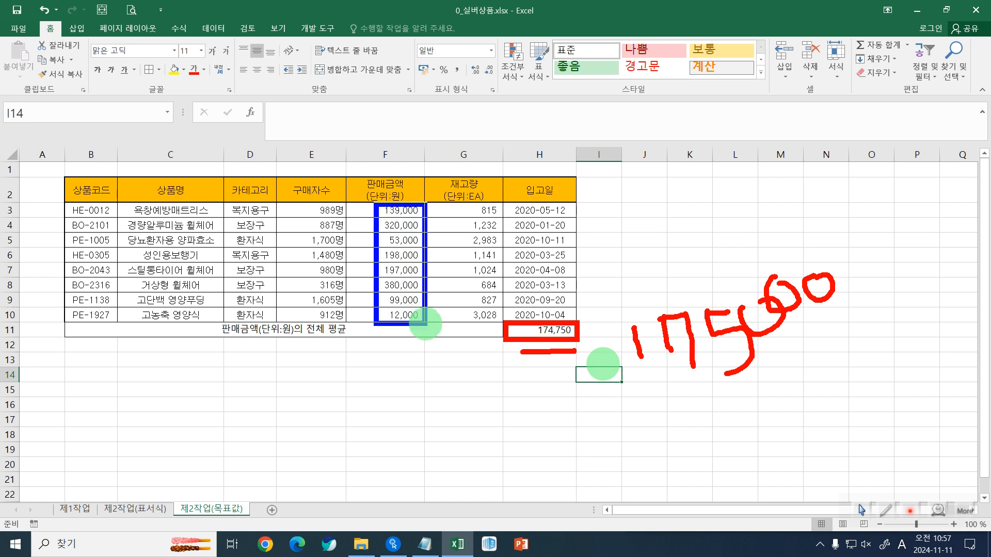
{"action": "left_click_drag", "start_coordinate": [518, 348], "coordinate": [581, 349]}
{"action": "mouse_move", "coordinate": [436, 203]}
{"action": "left_mouse_down"}
{"action": "mouse_move", "coordinate": [454, 281]}
{"action": "mouse_move", "coordinate": [434, 314]}
{"action": "left_mouse_up"}
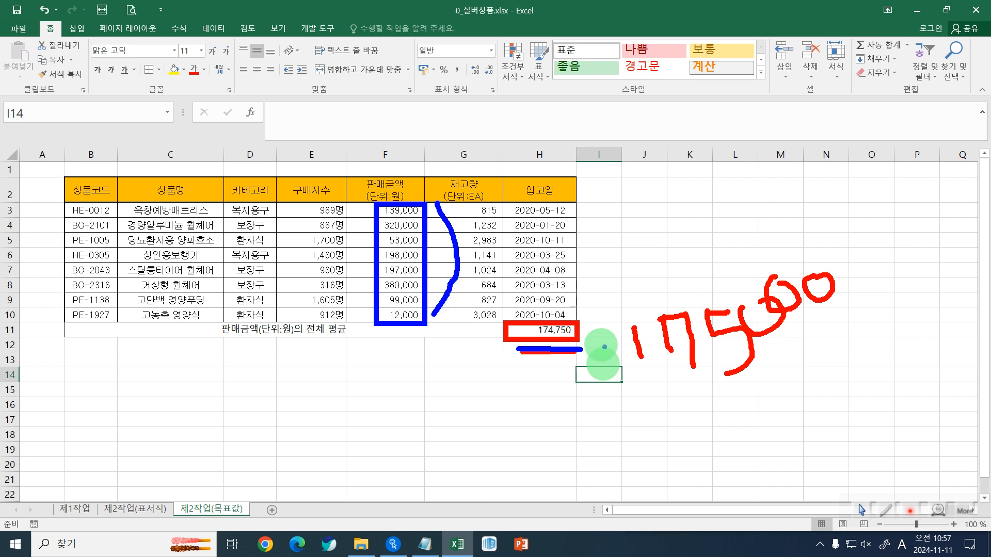
{"action": "mouse_move", "coordinate": [604, 347]}
{"action": "left_mouse_down"}
{"action": "mouse_move", "coordinate": [521, 351]}
{"action": "mouse_move", "coordinate": [588, 340]}
{"action": "mouse_move", "coordinate": [521, 298]}
{"action": "mouse_move", "coordinate": [491, 322]}
{"action": "mouse_move", "coordinate": [493, 352]}
{"action": "mouse_move", "coordinate": [530, 351]}
{"action": "left_mouse_up"}
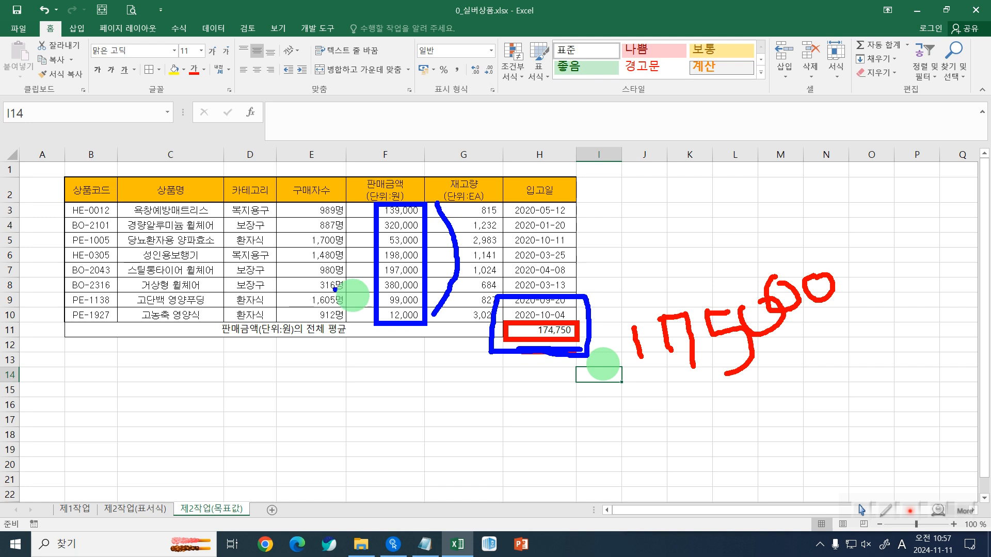
{"action": "left_click_drag", "start_coordinate": [133, 216], "coordinate": [198, 214]}
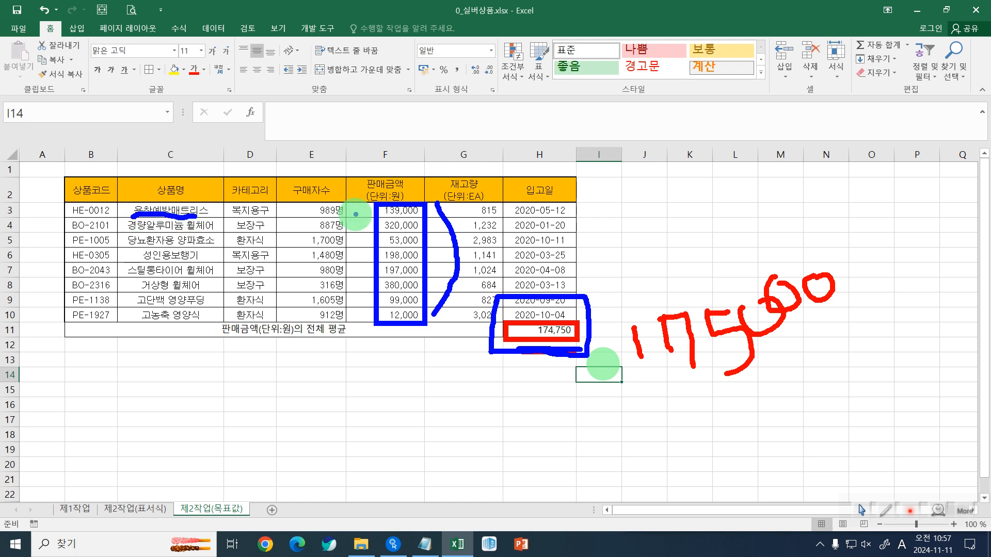
{"action": "mouse_move", "coordinate": [370, 218]}
{"action": "left_mouse_down"}
{"action": "mouse_move", "coordinate": [430, 212]}
{"action": "mouse_move", "coordinate": [413, 178]}
{"action": "mouse_move", "coordinate": [384, 186]}
{"action": "mouse_move", "coordinate": [368, 213]}
{"action": "left_mouse_up"}
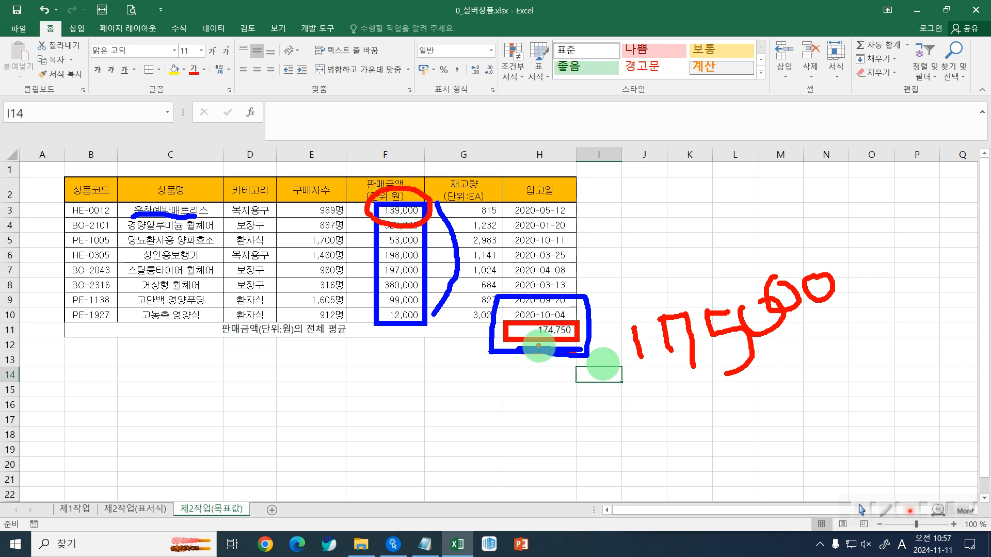
{"action": "left_click_drag", "start_coordinate": [634, 408], "coordinate": [863, 341]}
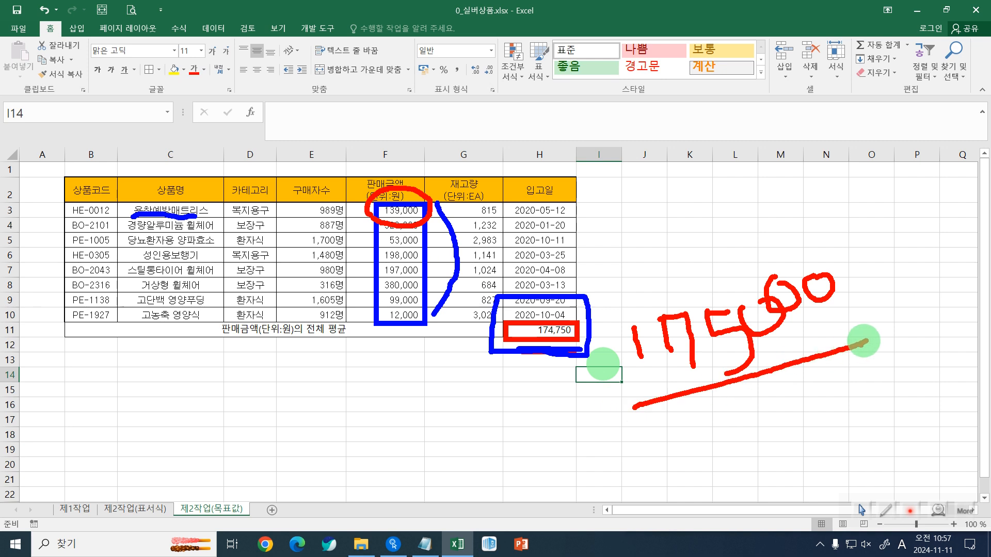
{"action": "key", "text": "Escape"}
Compare the average formula in H11 with the sales amount in F3 that feeds it.
{"action": "left_click", "coordinate": [568, 329]}
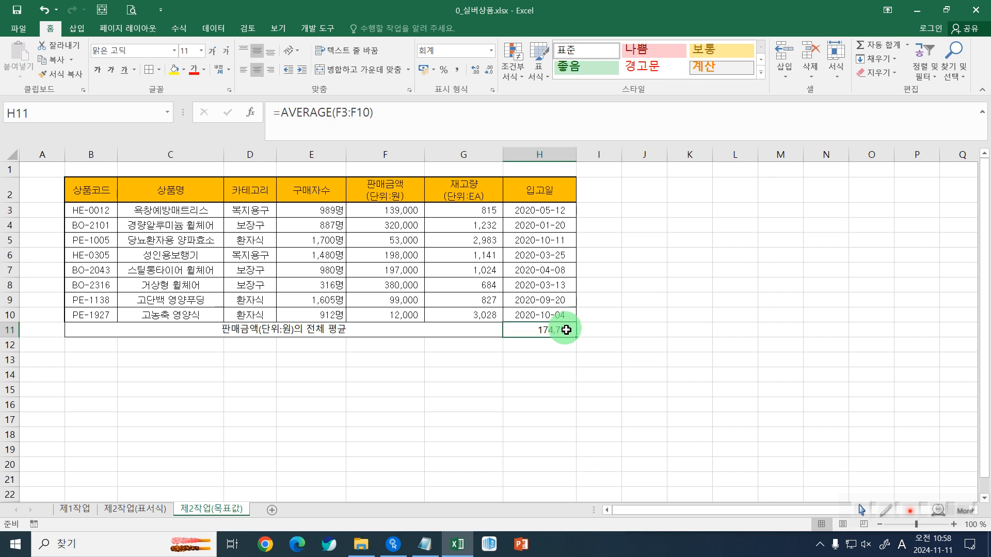
{"action": "left_click", "coordinate": [409, 208]}
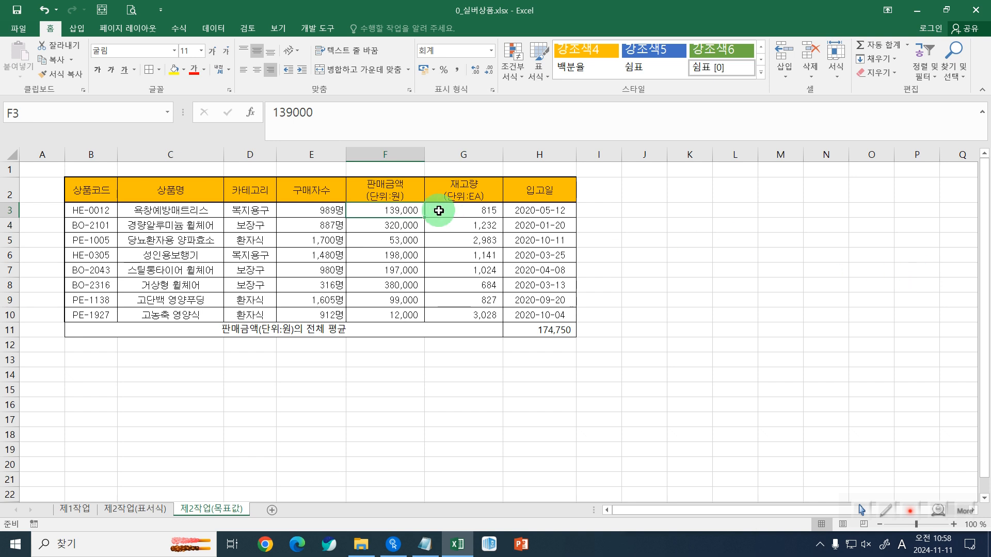
{"action": "left_click", "coordinate": [562, 332]}
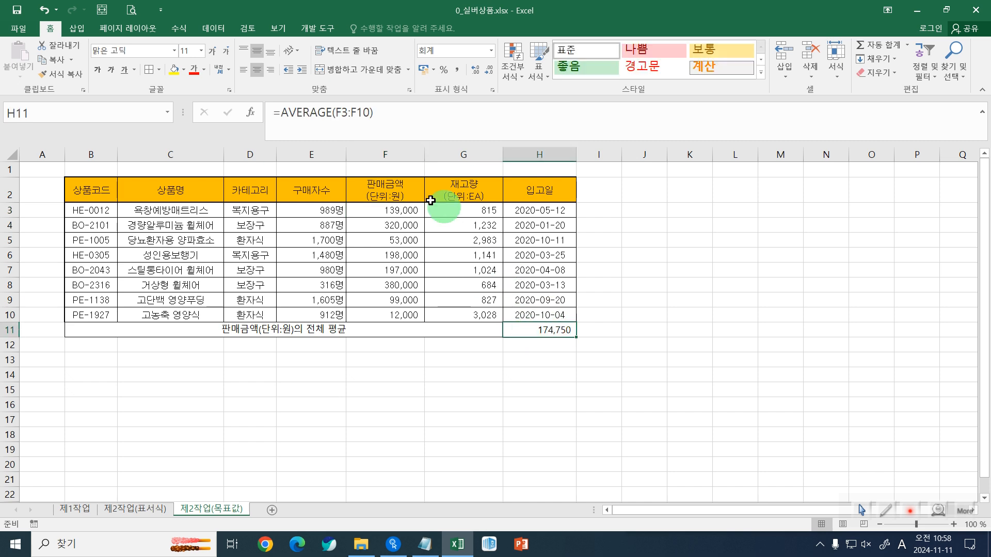
{"action": "left_click", "coordinate": [414, 211]}
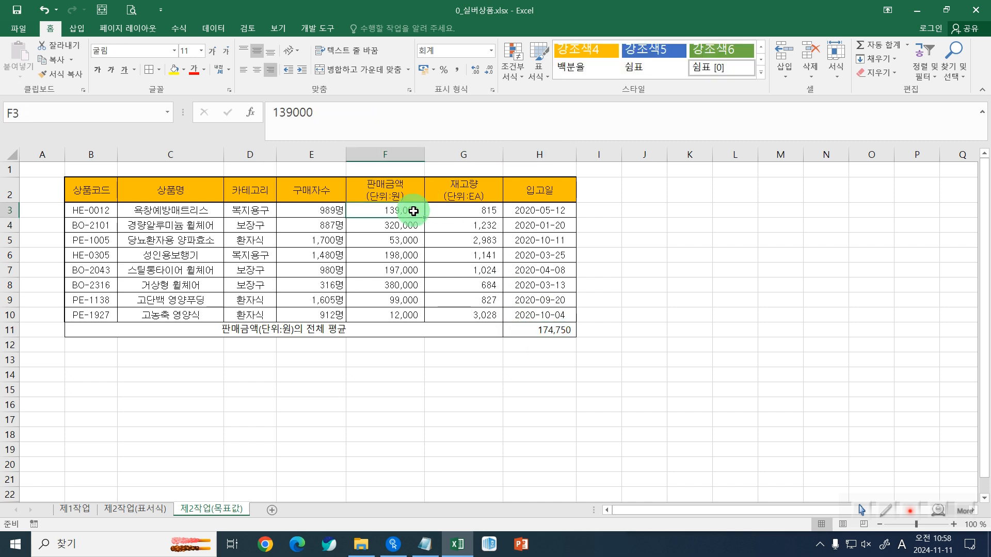
{"action": "left_click", "coordinate": [660, 326]}
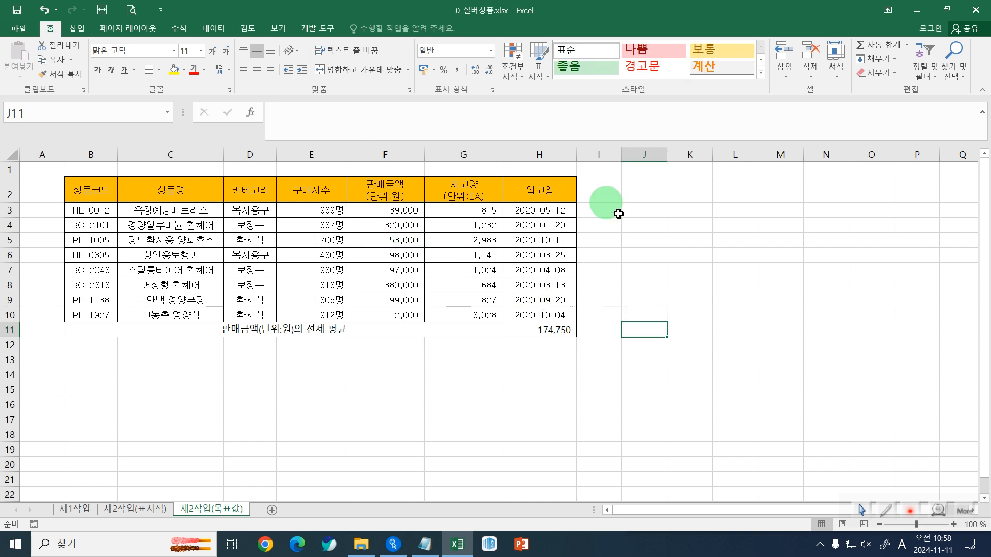
Open Goal Seek (목표값 찾기), place its dialog beside the table and clear the prefilled formula cell reference.
{"action": "left_click", "coordinate": [206, 29]}
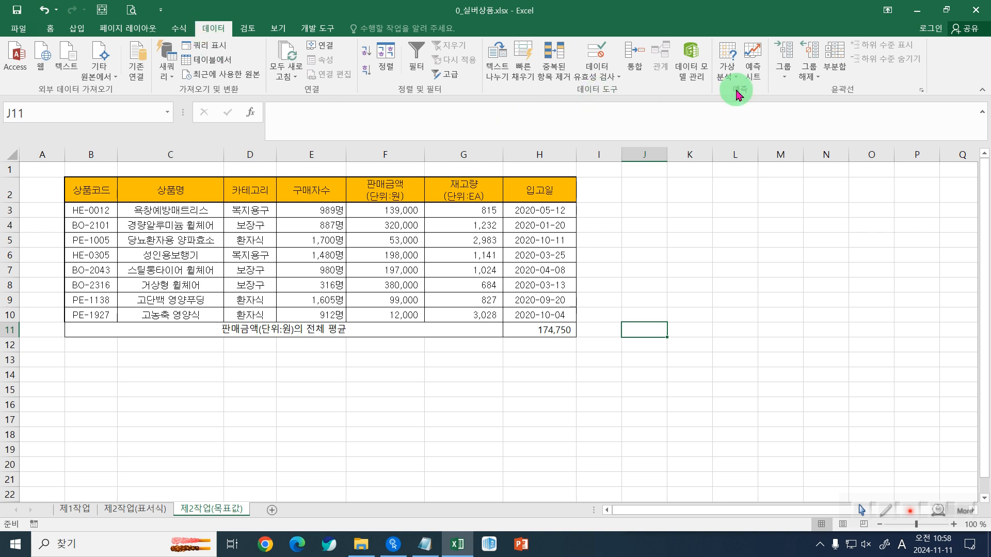
{"action": "left_click", "coordinate": [729, 79]}
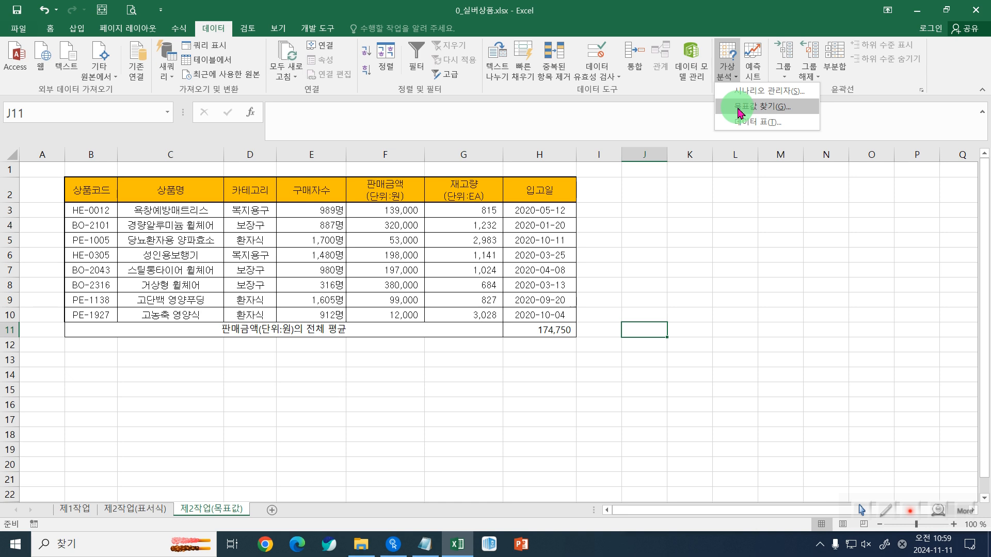
{"action": "left_click", "coordinate": [739, 112]}
{"action": "left_click_drag", "start_coordinate": [643, 379], "coordinate": [629, 272]}
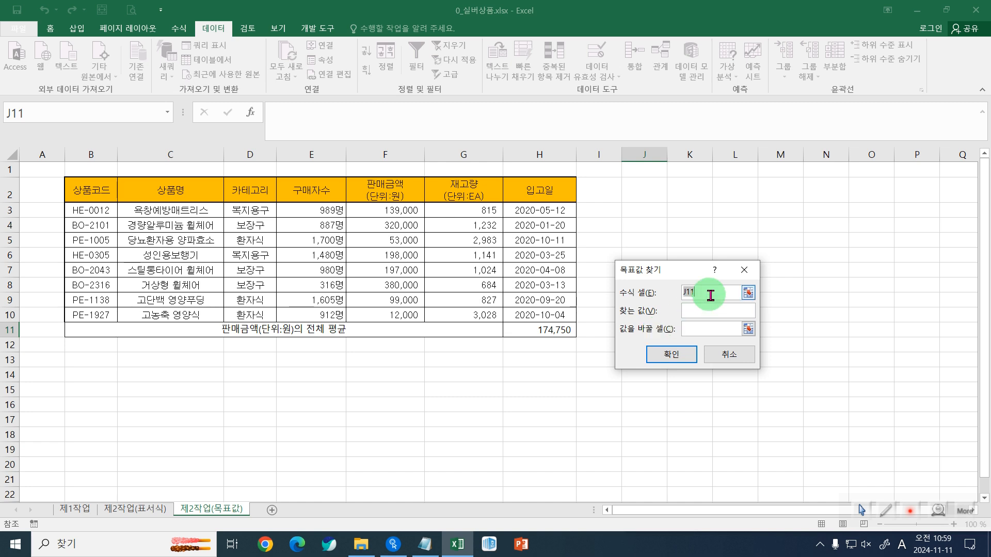
{"action": "left_click_drag", "start_coordinate": [709, 298], "coordinate": [664, 292]}
{"action": "key", "text": "Delete"}
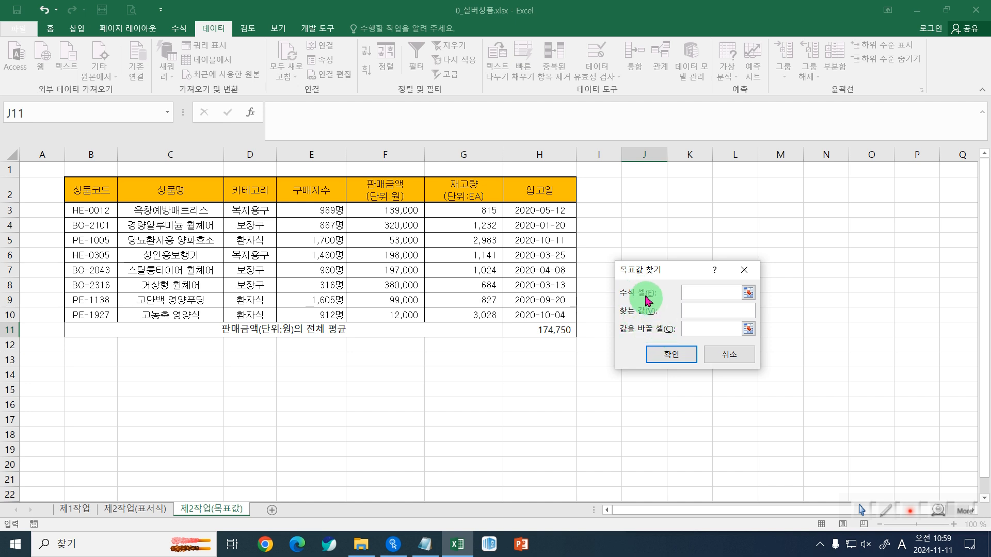
{"action": "left_click", "coordinate": [645, 209]}
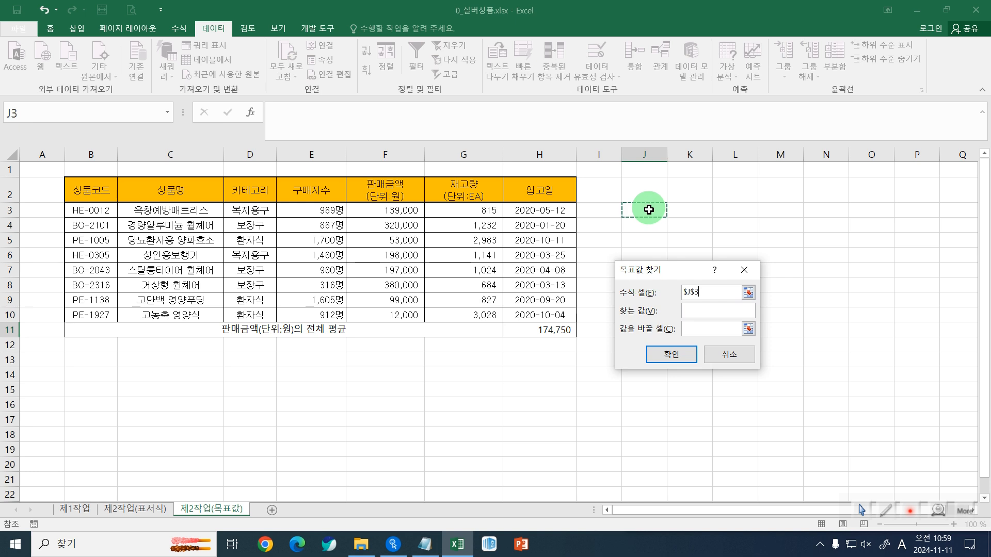
{"action": "left_click_drag", "start_coordinate": [721, 289], "coordinate": [637, 292]}
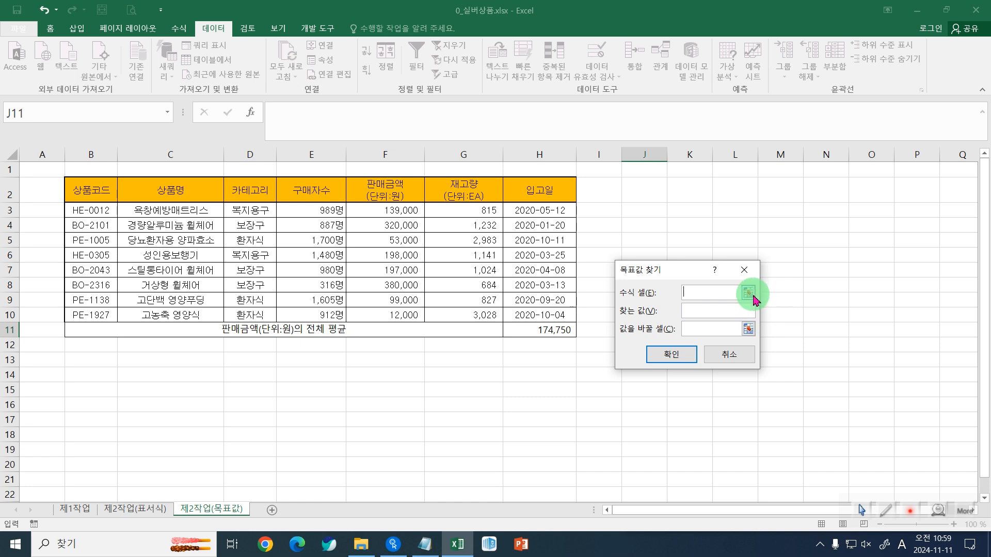
{"action": "left_click", "coordinate": [693, 214]}
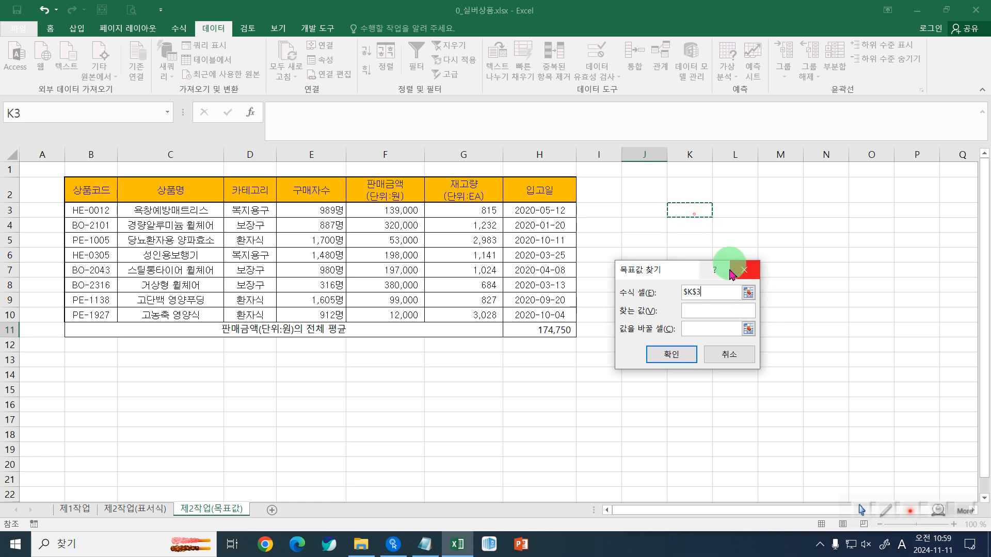
{"action": "key", "text": "BackSpace"}
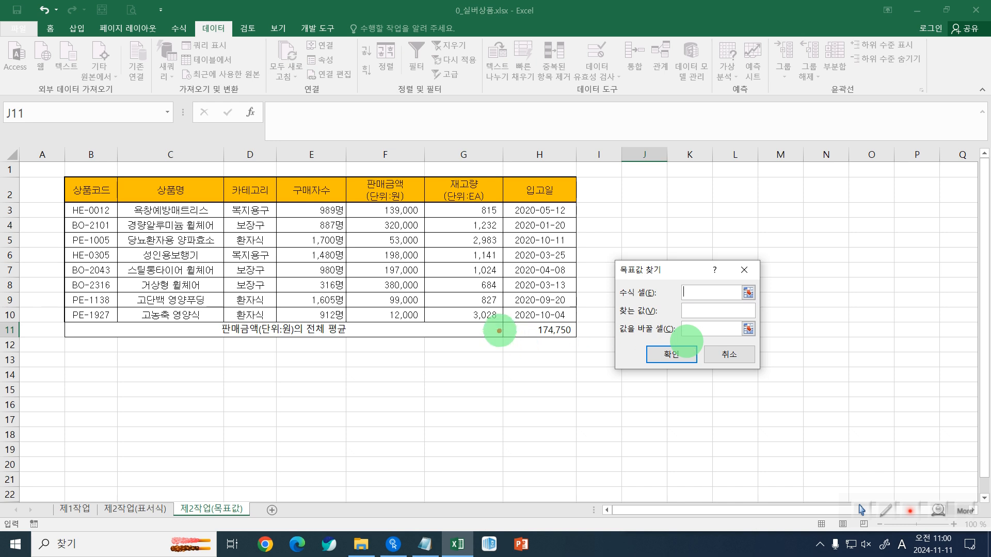
{"action": "mouse_move", "coordinate": [500, 319]}
{"action": "left_mouse_down"}
{"action": "mouse_move", "coordinate": [531, 336]}
{"action": "mouse_move", "coordinate": [579, 340]}
{"action": "left_mouse_up"}
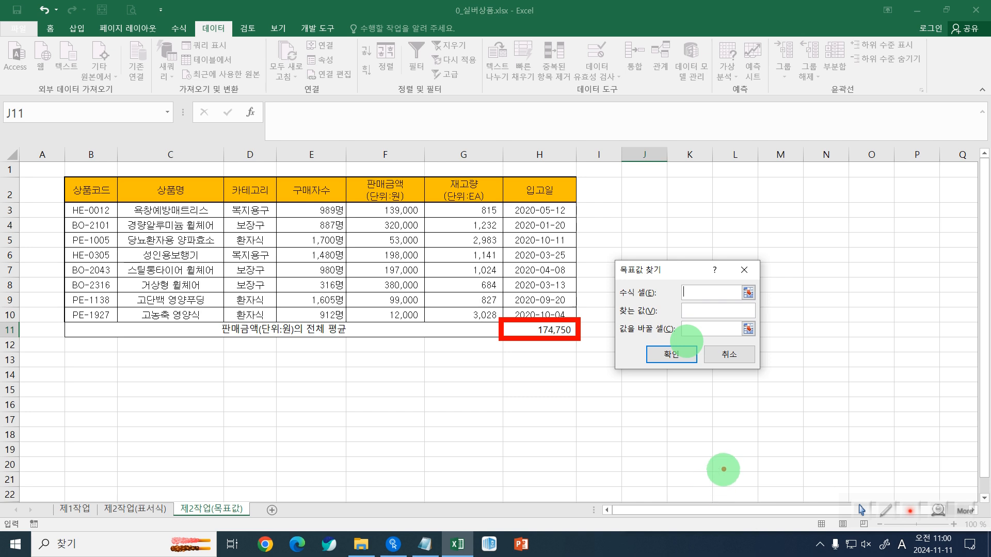
{"action": "mouse_move", "coordinate": [675, 319]}
{"action": "left_mouse_down"}
{"action": "mouse_move", "coordinate": [781, 310]}
{"action": "mouse_move", "coordinate": [807, 272]}
{"action": "left_mouse_up"}
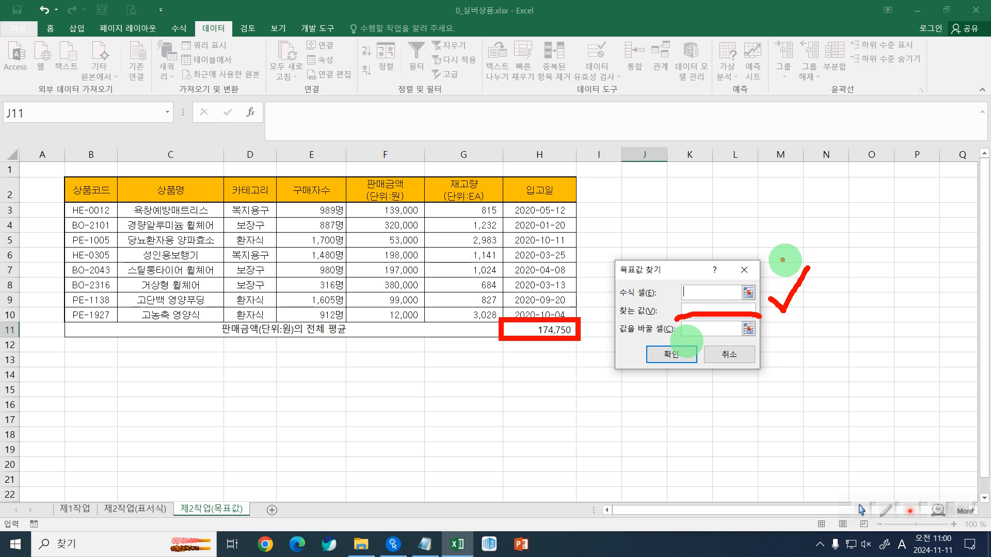
{"action": "mouse_move", "coordinate": [343, 199]}
{"action": "left_mouse_down"}
{"action": "mouse_move", "coordinate": [345, 212]}
{"action": "mouse_move", "coordinate": [423, 217]}
{"action": "left_mouse_up"}
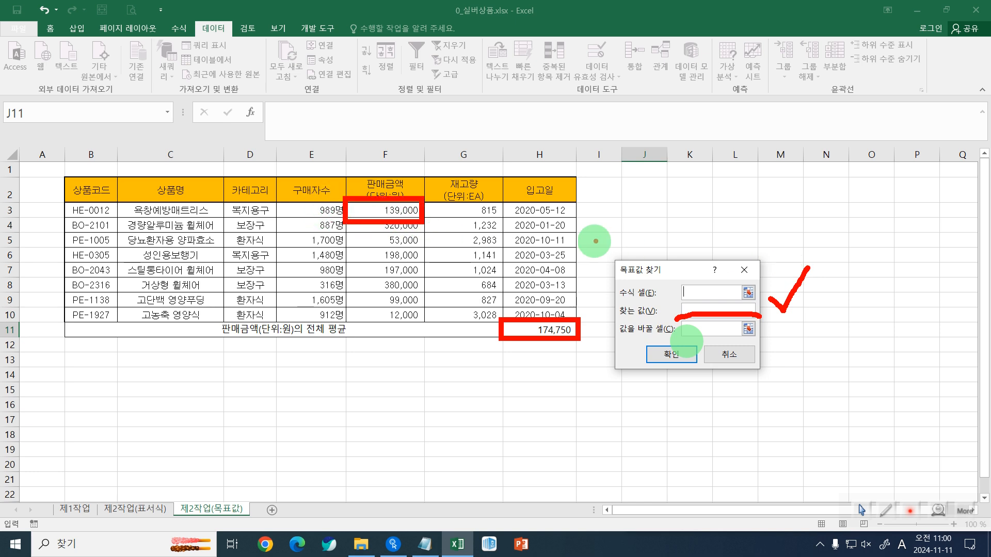
{"action": "left_click_drag", "start_coordinate": [522, 284], "coordinate": [518, 310]}
{"action": "left_click_drag", "start_coordinate": [681, 300], "coordinate": [703, 313]}
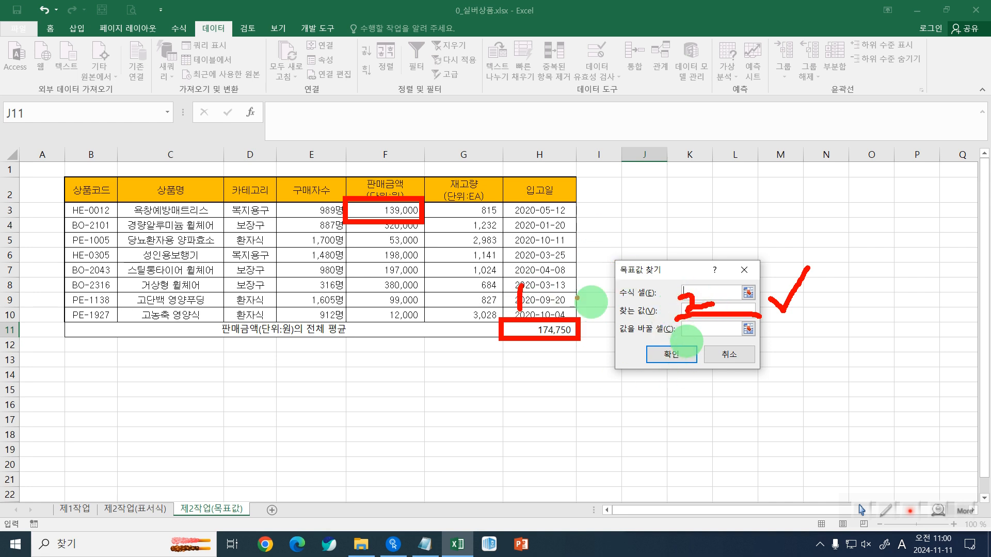
{"action": "mouse_move", "coordinate": [324, 178]}
{"action": "left_mouse_down"}
{"action": "mouse_move", "coordinate": [350, 215]}
{"action": "mouse_move", "coordinate": [335, 221]}
{"action": "left_mouse_up"}
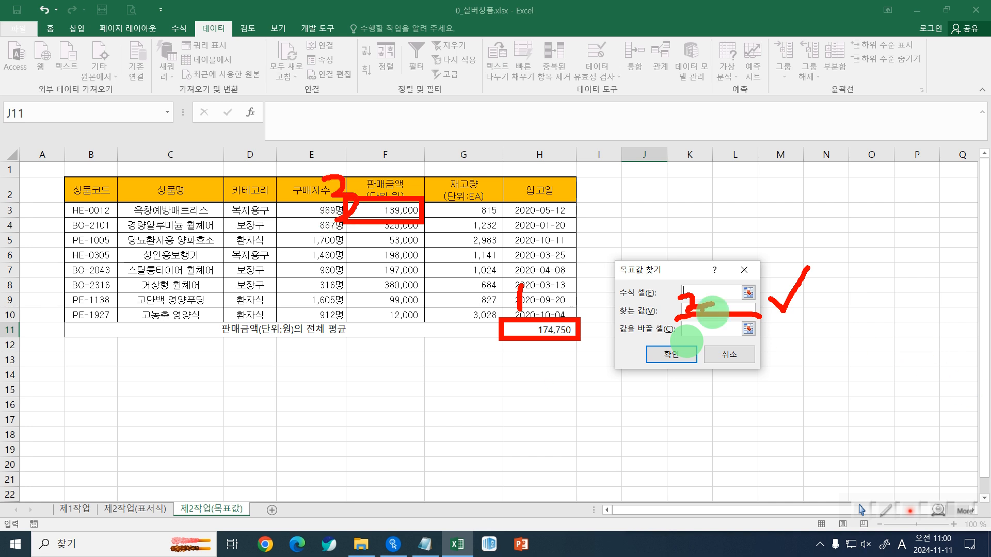
{"action": "key", "text": "Escape"}
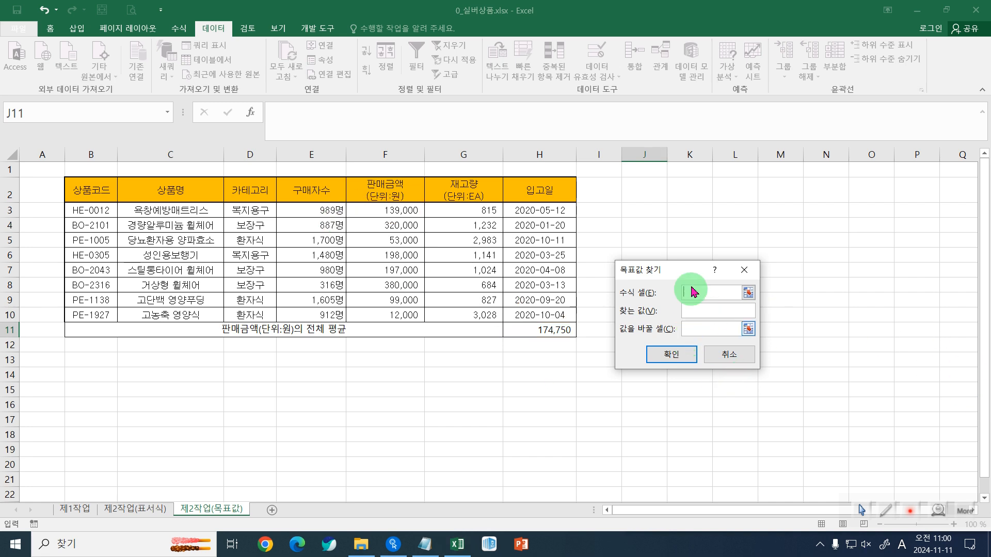
Run Goal Seek with formula cell H11, target value 175000 and F3 as the changing cell.
{"action": "left_click", "coordinate": [540, 332]}
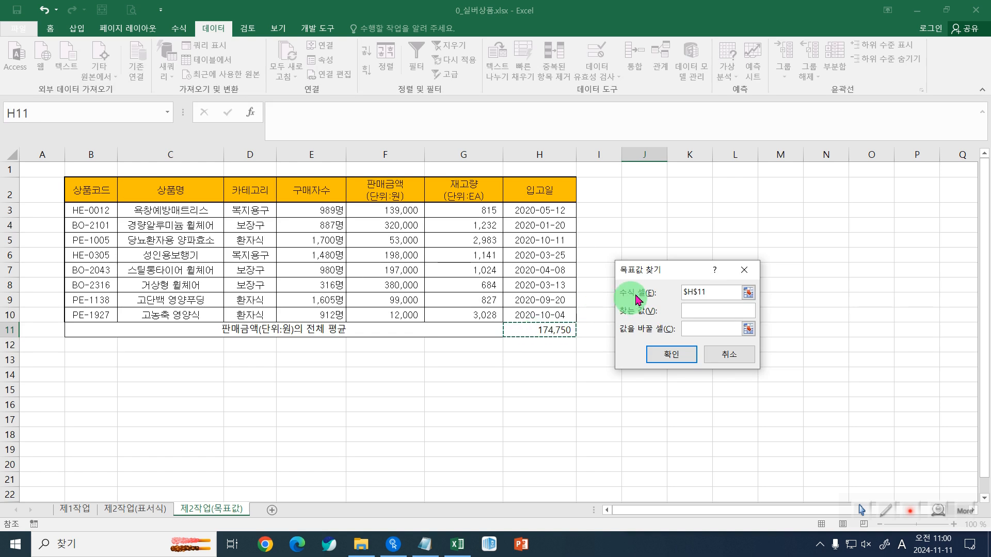
{"action": "left_click", "coordinate": [692, 312]}
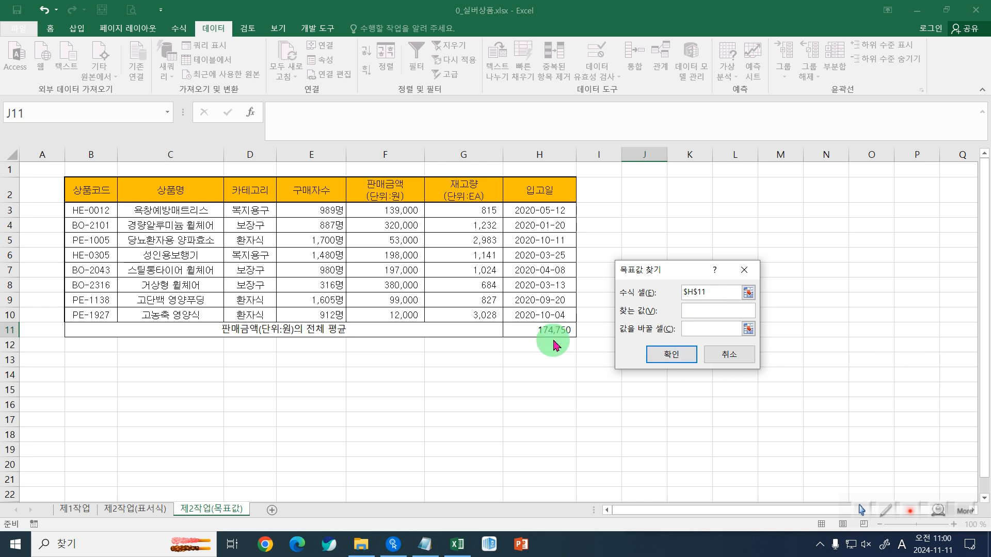
{"action": "type", "text": "1750000"}
{"action": "key", "text": "BackSpace"}
{"action": "left_click", "coordinate": [689, 329]}
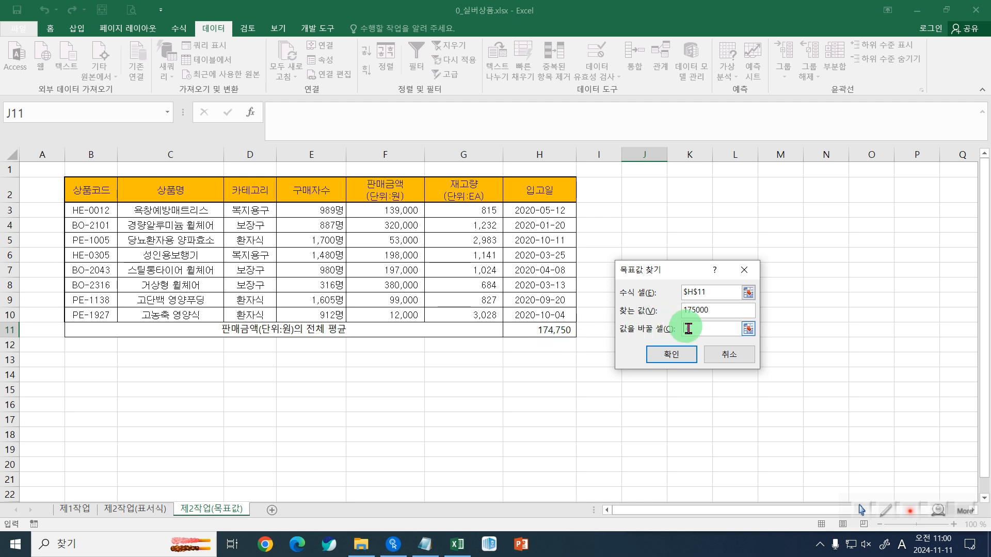
{"action": "left_click", "coordinate": [407, 207]}
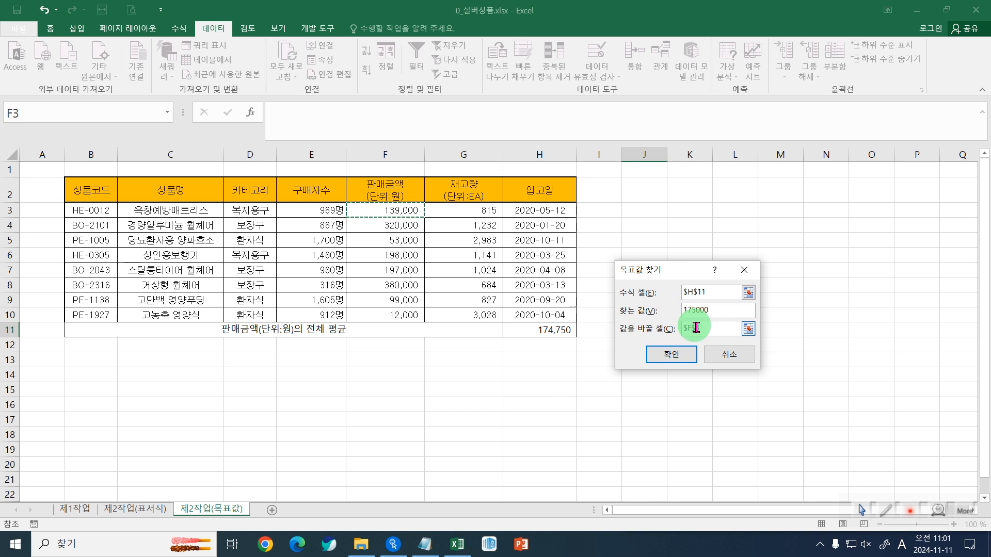
{"action": "left_click", "coordinate": [673, 358]}
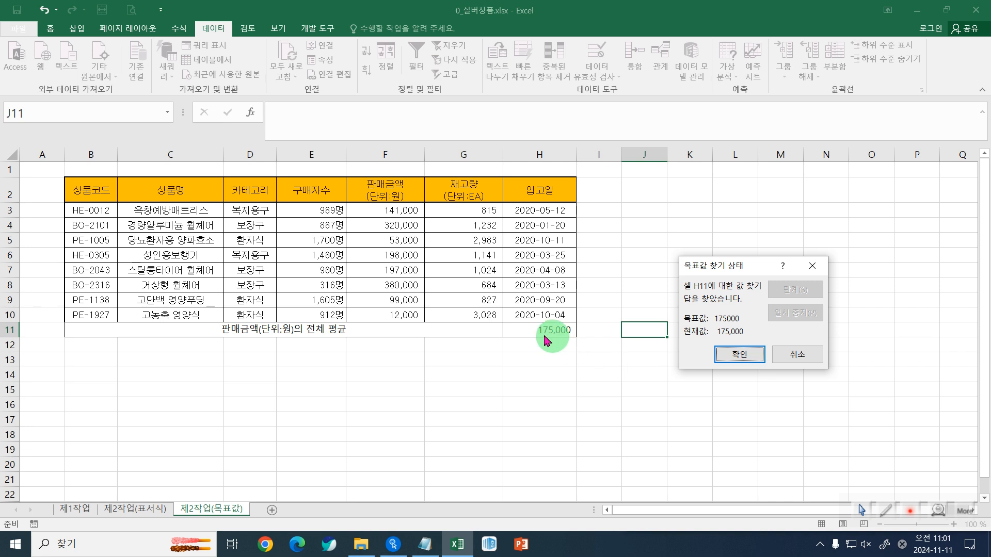
Check the solved sales amount in F3 against the average in H11 and accept the Goal Seek result.
{"action": "mouse_move", "coordinate": [537, 343]}
{"action": "left_mouse_down"}
{"action": "mouse_move", "coordinate": [578, 344]}
{"action": "mouse_move", "coordinate": [560, 316]}
{"action": "mouse_move", "coordinate": [520, 322]}
{"action": "mouse_move", "coordinate": [534, 342]}
{"action": "left_mouse_up"}
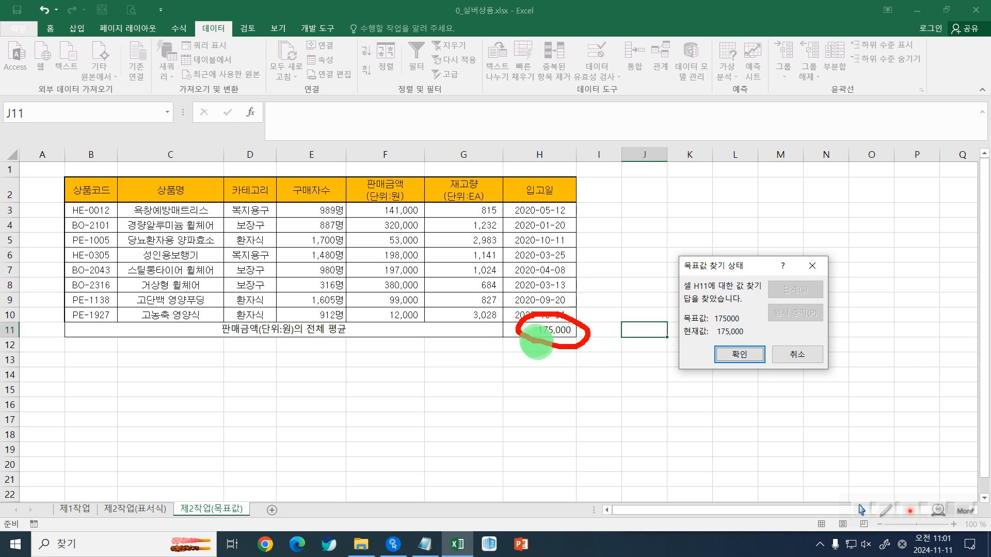
{"action": "left_click", "coordinate": [401, 238]}
{"action": "left_click_drag", "start_coordinate": [368, 189], "coordinate": [430, 222]}
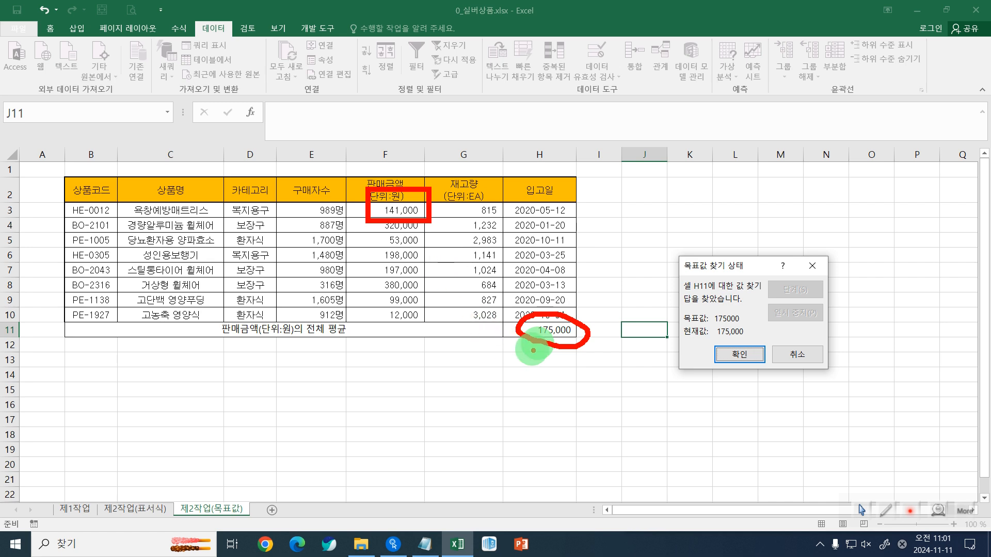
{"action": "mouse_move", "coordinate": [516, 354]}
{"action": "left_mouse_down"}
{"action": "mouse_move", "coordinate": [586, 358]}
{"action": "mouse_move", "coordinate": [591, 312]}
{"action": "mouse_move", "coordinate": [516, 310]}
{"action": "mouse_move", "coordinate": [515, 354]}
{"action": "left_mouse_up"}
{"action": "mouse_move", "coordinate": [451, 189]}
{"action": "left_mouse_down"}
{"action": "mouse_move", "coordinate": [459, 204]}
{"action": "mouse_move", "coordinate": [488, 152]}
{"action": "left_mouse_up"}
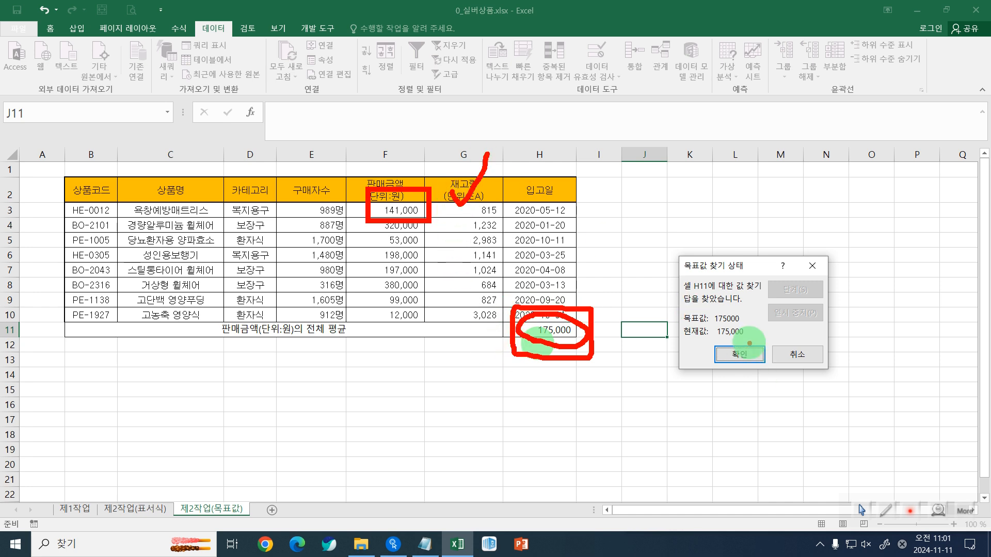
{"action": "key", "text": "Escape"}
{"action": "left_click", "coordinate": [714, 360]}
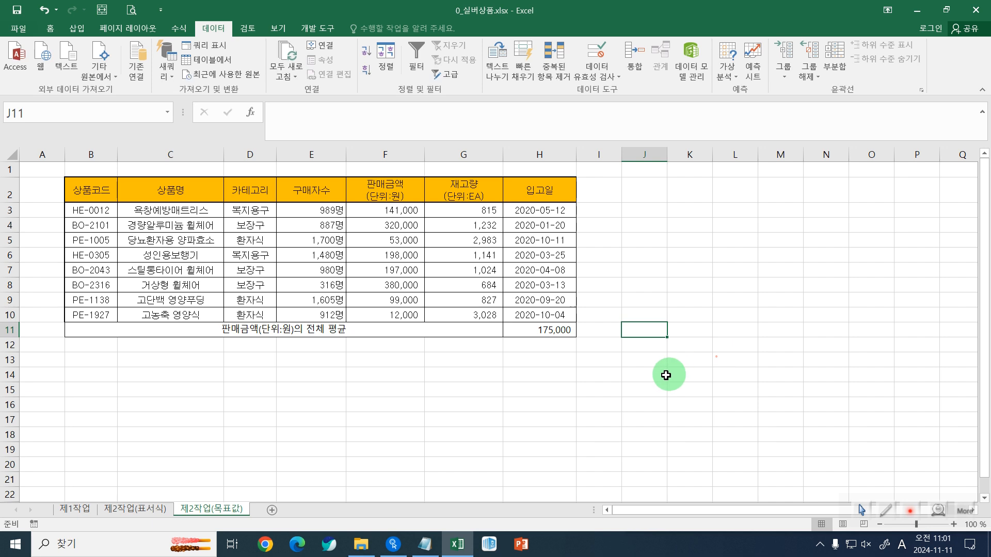
{"action": "left_click", "coordinate": [612, 343]}
{"action": "left_click", "coordinate": [569, 328]}
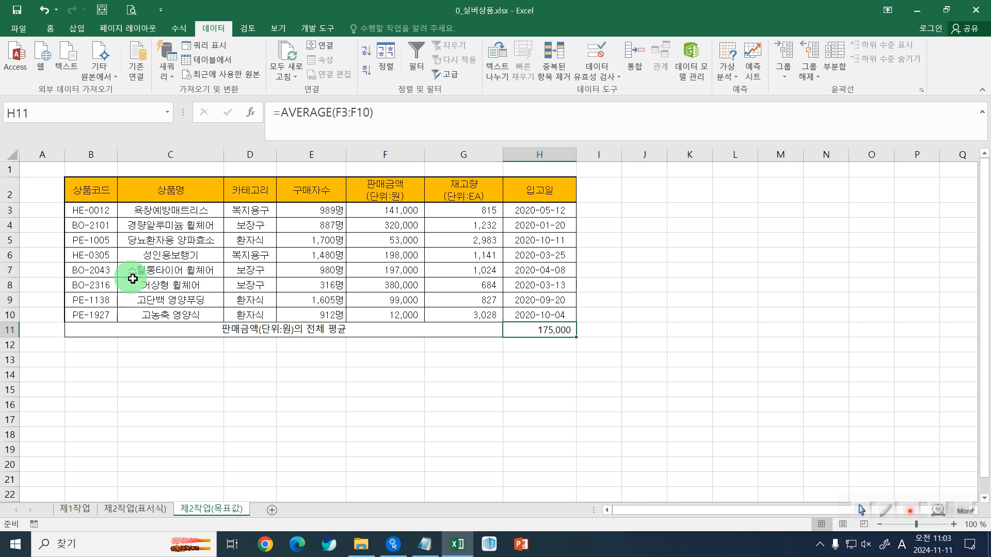
Copy the 카테고리 header and its 복지용구 value from D2:D3 to the criteria area starting at B14.
{"action": "left_click_drag", "start_coordinate": [261, 192], "coordinate": [265, 210]}
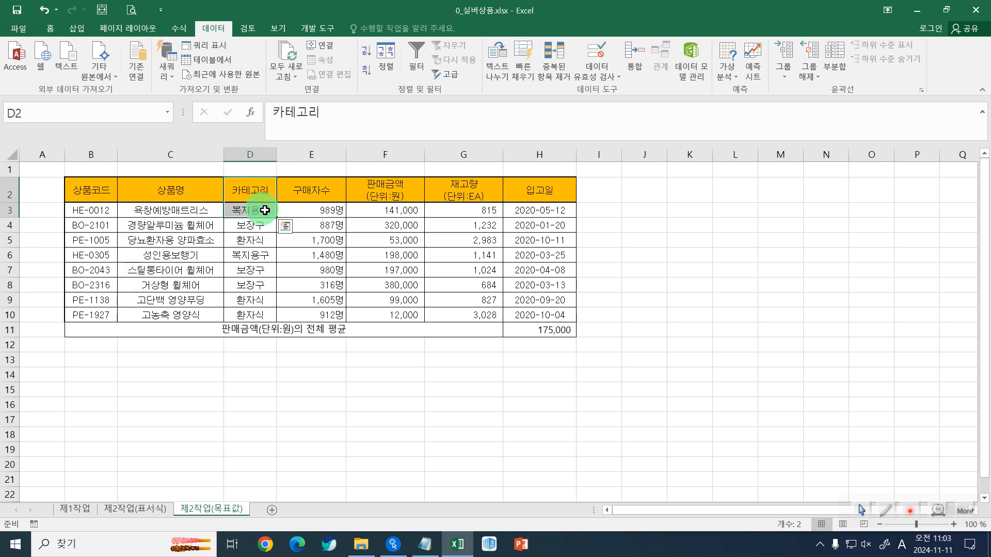
{"action": "key", "text": "ctrl+c"}
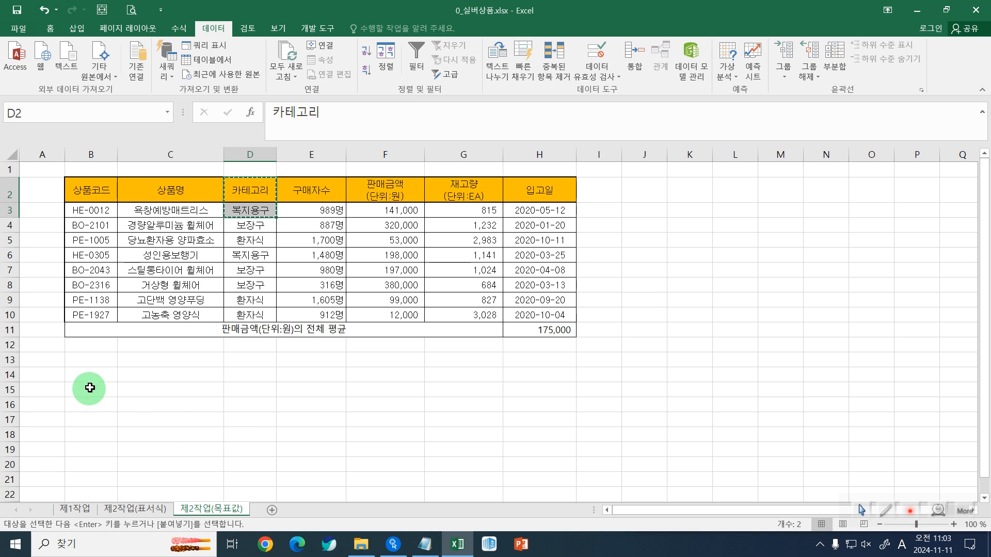
{"action": "left_click", "coordinate": [87, 377]}
{"action": "key", "text": "Return"}
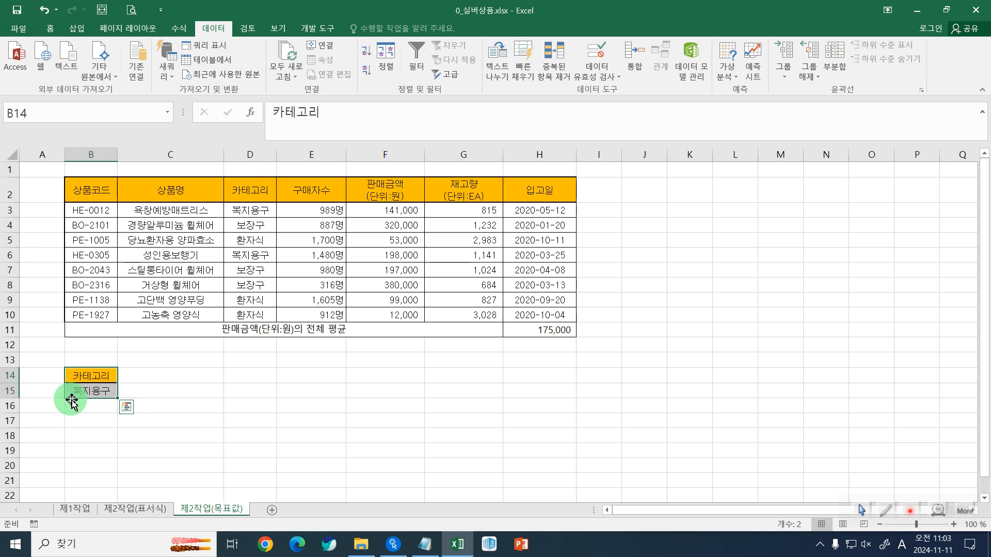
{"action": "left_click", "coordinate": [264, 392]}
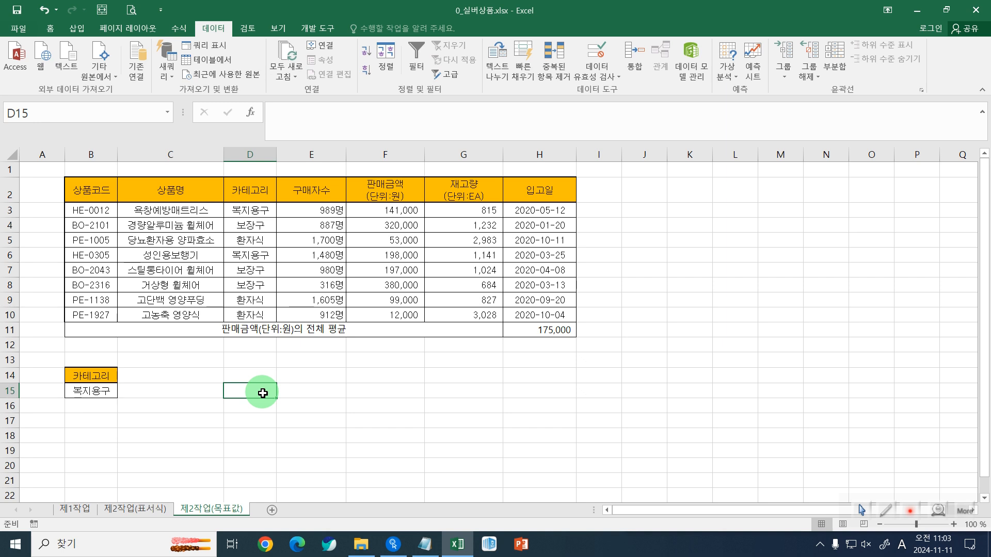
Copy the 구매자수 header to C14 and enter the condition >=1000 in C16, one row below the 복지용구 condition.
{"action": "left_click", "coordinate": [321, 192]}
{"action": "key", "text": "ctrl+c"}
{"action": "left_click", "coordinate": [170, 376]}
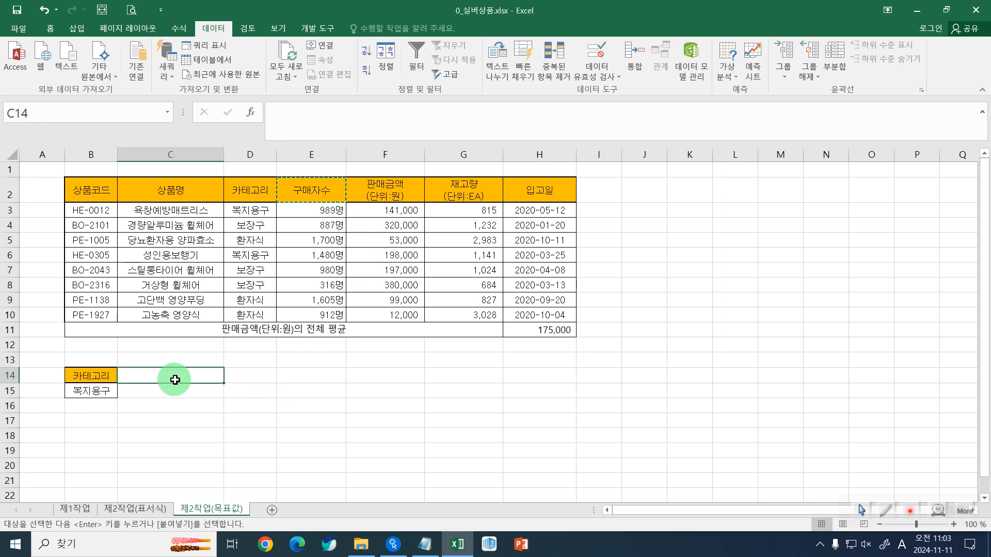
{"action": "key", "text": "ctrl+v"}
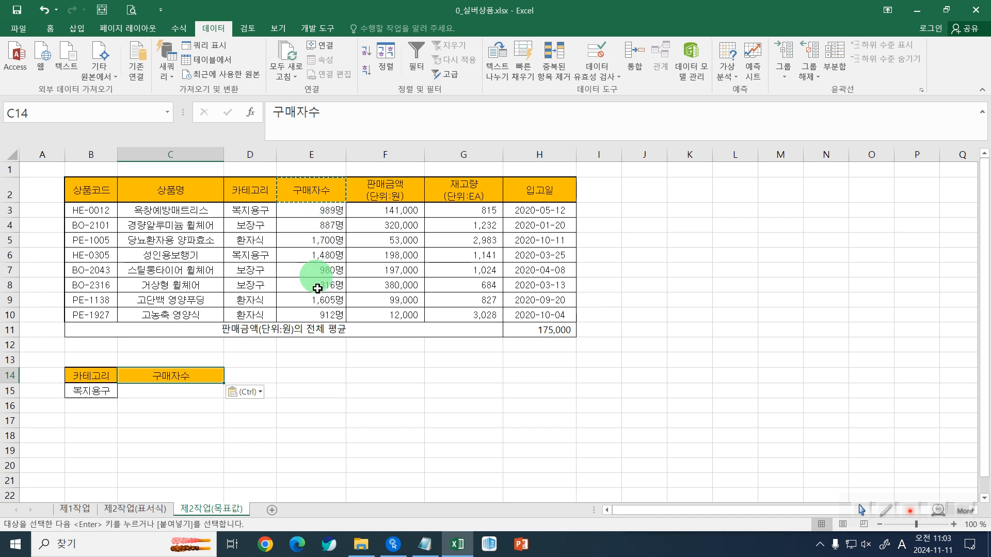
{"action": "left_click", "coordinate": [183, 406]}
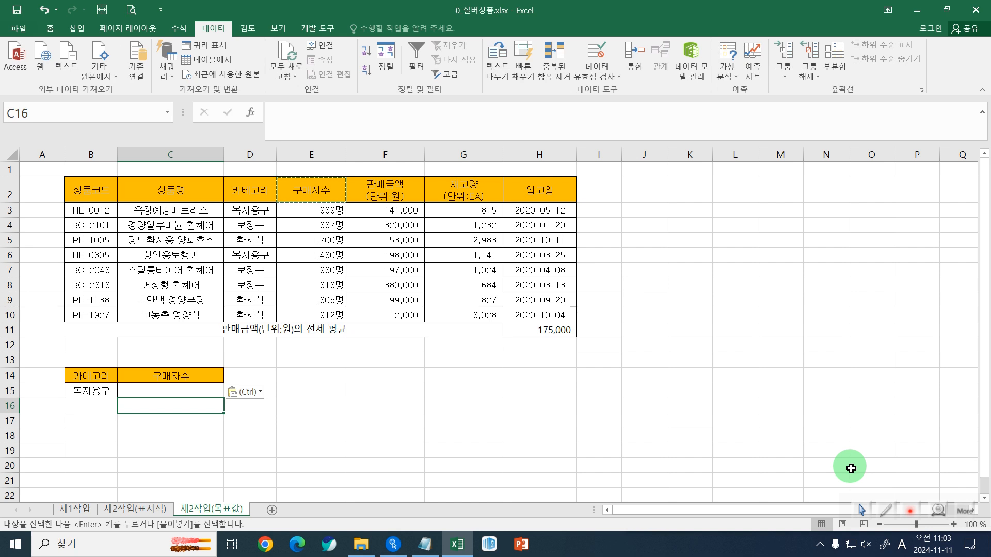
{"action": "type", "text": ">=1000"}
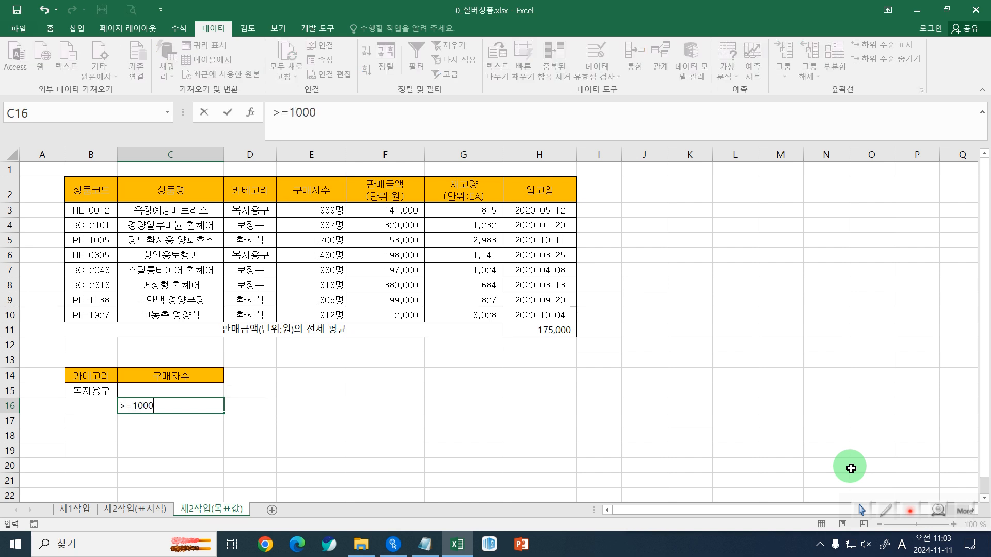
{"action": "key", "text": "Return"}
{"action": "key", "text": "Return"}
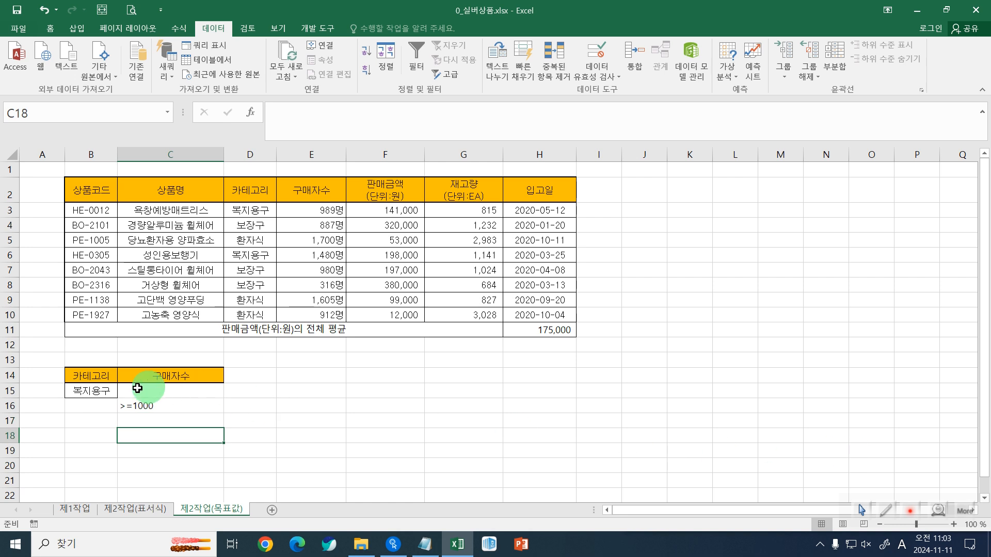
Review the criteria range B14:C16, comparing the rows of the 카테고리 and 구매자수 conditions.
{"action": "left_click", "coordinate": [99, 395]}
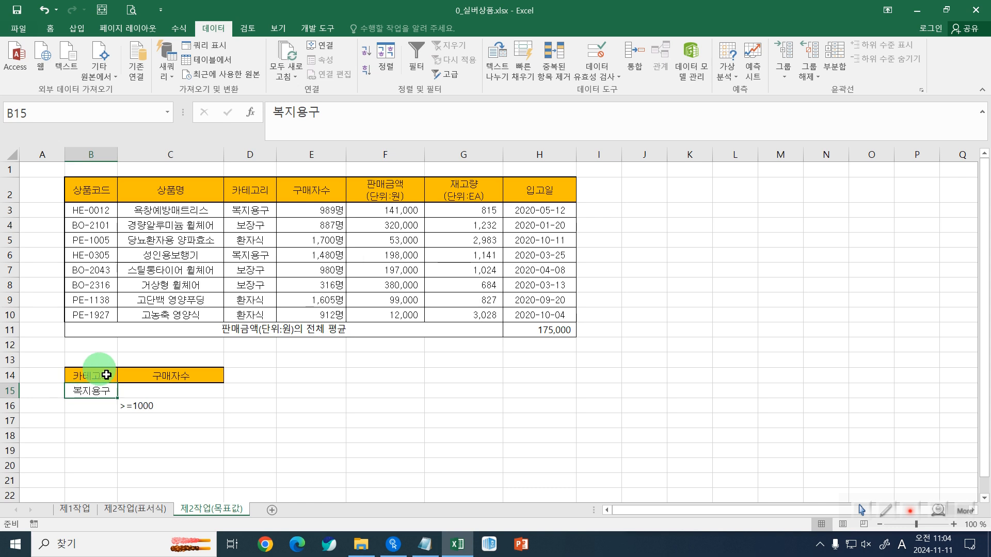
{"action": "left_click", "coordinate": [138, 379]}
{"action": "left_click", "coordinate": [172, 411]}
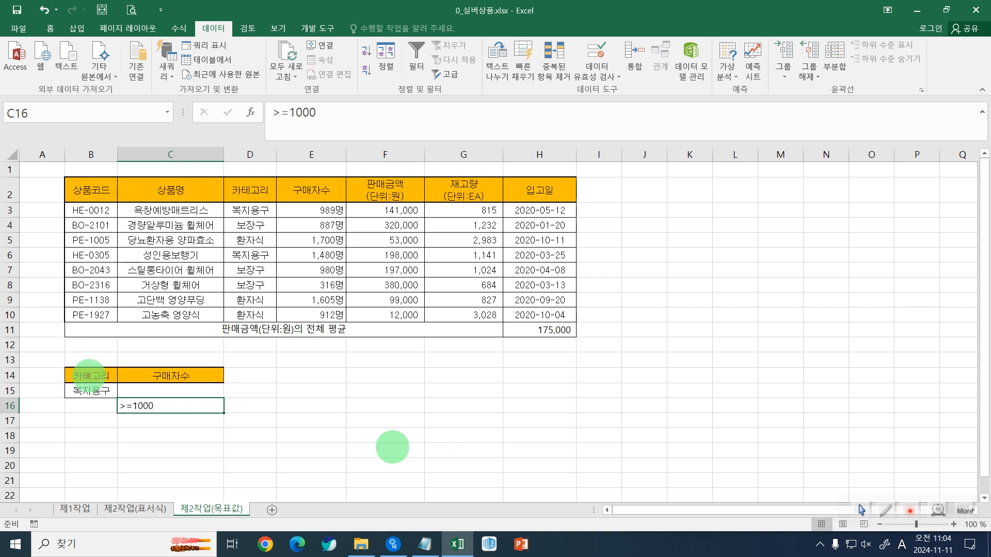
{"action": "left_click_drag", "start_coordinate": [60, 365], "coordinate": [227, 417]}
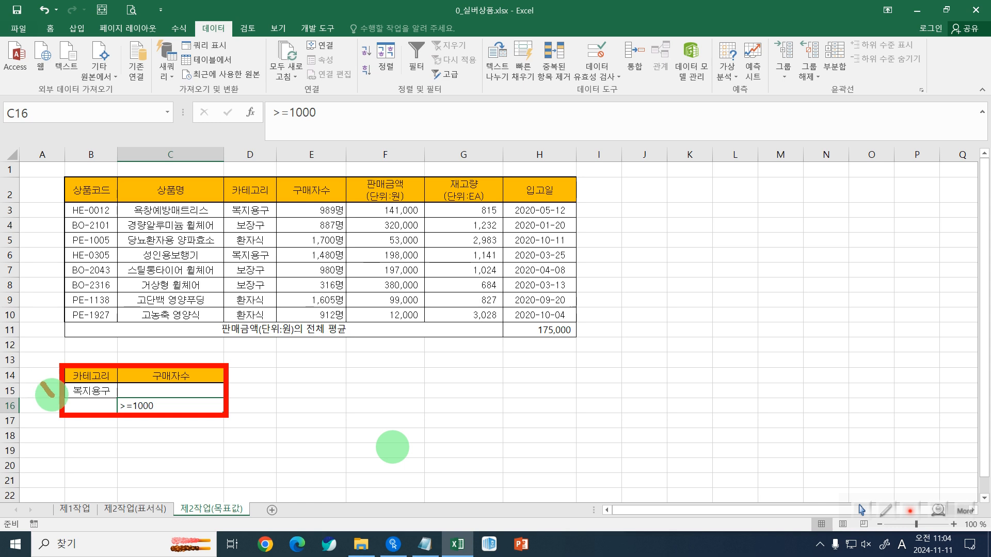
{"action": "left_click_drag", "start_coordinate": [41, 383], "coordinate": [69, 369]}
{"action": "left_click_drag", "start_coordinate": [242, 396], "coordinate": [268, 384]}
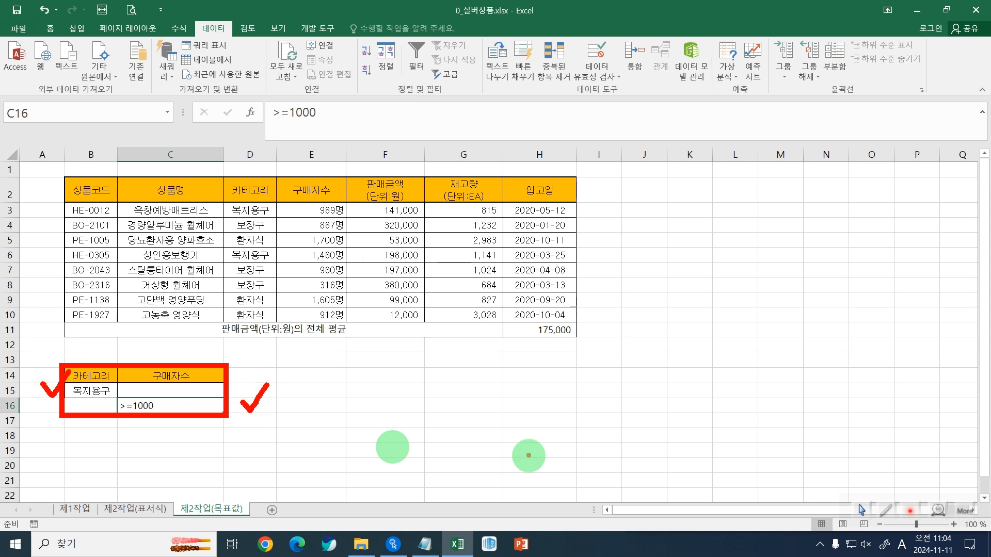
{"action": "key", "text": "Escape"}
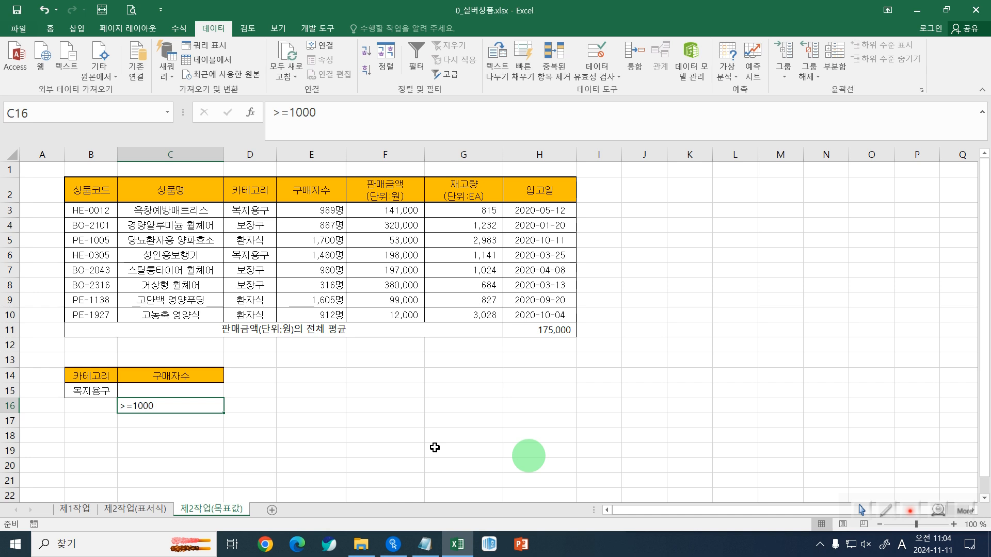
Copy the 상품코드, 상품명, 판매금액 and 재고량 headers from row 2 to the output area starting at B18.
{"action": "left_click", "coordinate": [88, 190]}
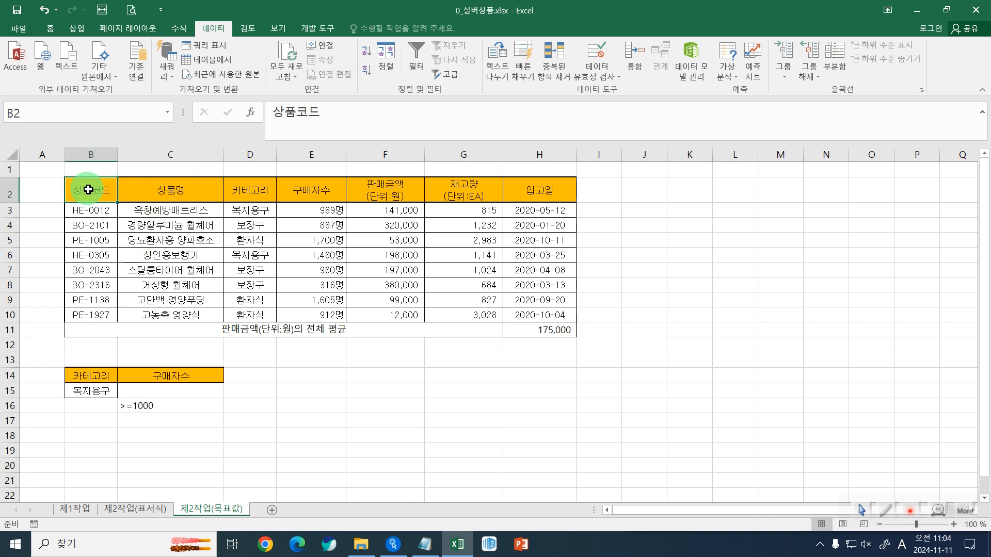
{"action": "left_click", "coordinate": [158, 191], "text": "ctrl"}
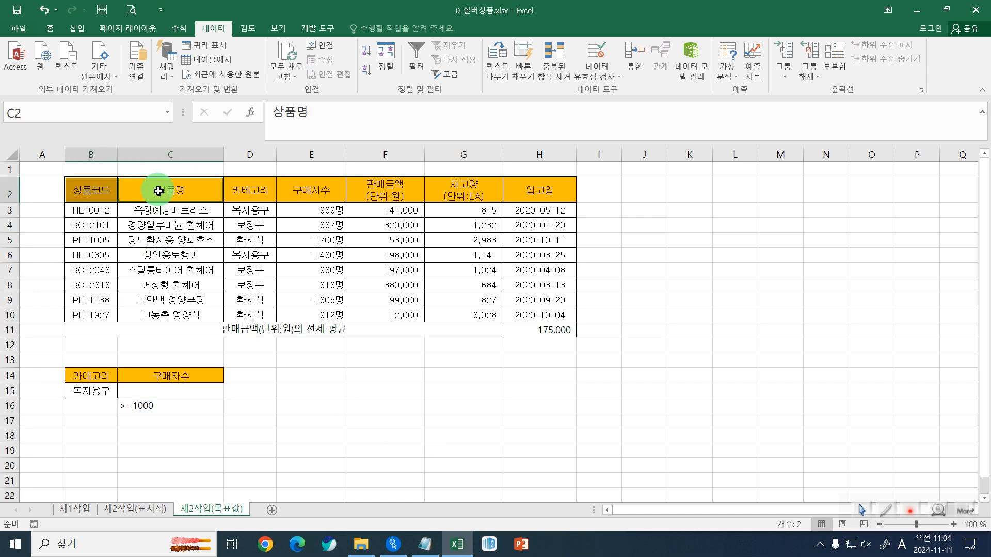
{"action": "left_click", "coordinate": [376, 184], "text": "ctrl"}
{"action": "left_click", "coordinate": [458, 190], "text": "ctrl"}
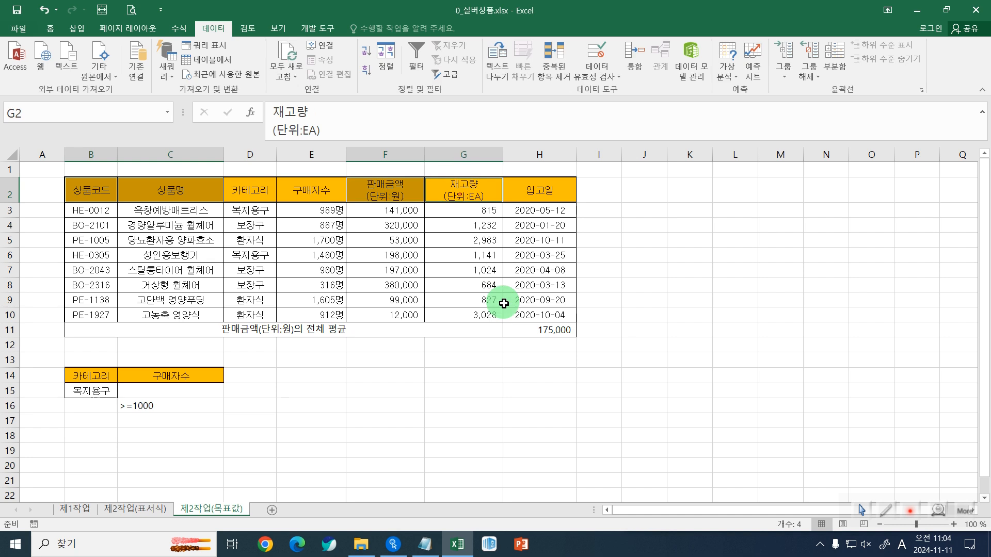
{"action": "key", "text": "ctrl+c"}
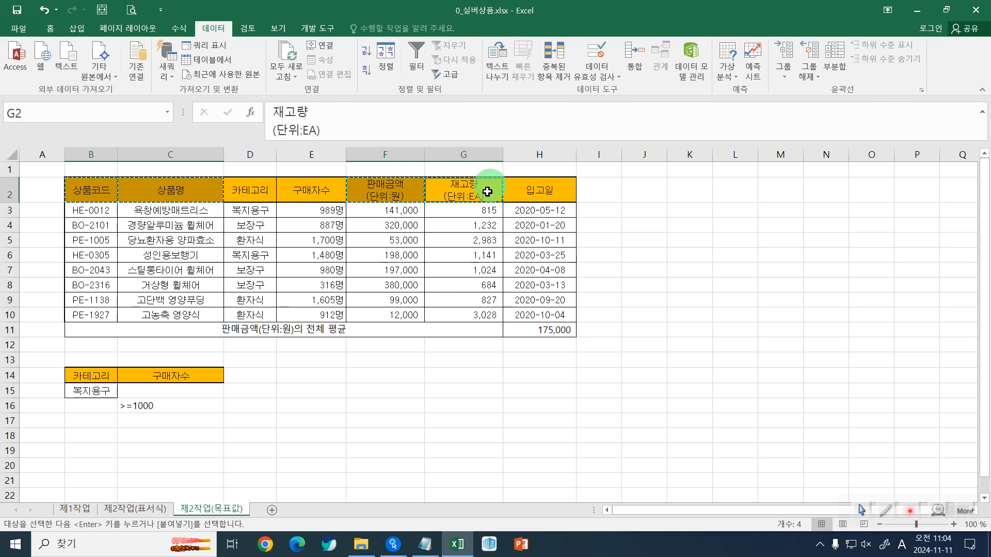
{"action": "left_click", "coordinate": [102, 438]}
{"action": "key", "text": "Return"}
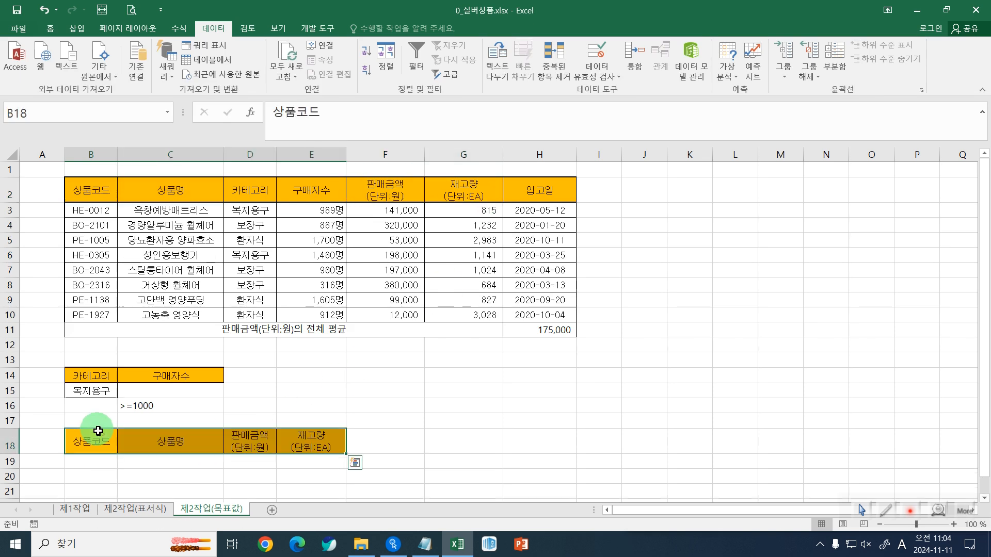
Review the filter's three ranges: source data B2:H10, criteria B14:C16 and output headers B18:E18.
{"action": "left_click_drag", "start_coordinate": [100, 441], "coordinate": [312, 434]}
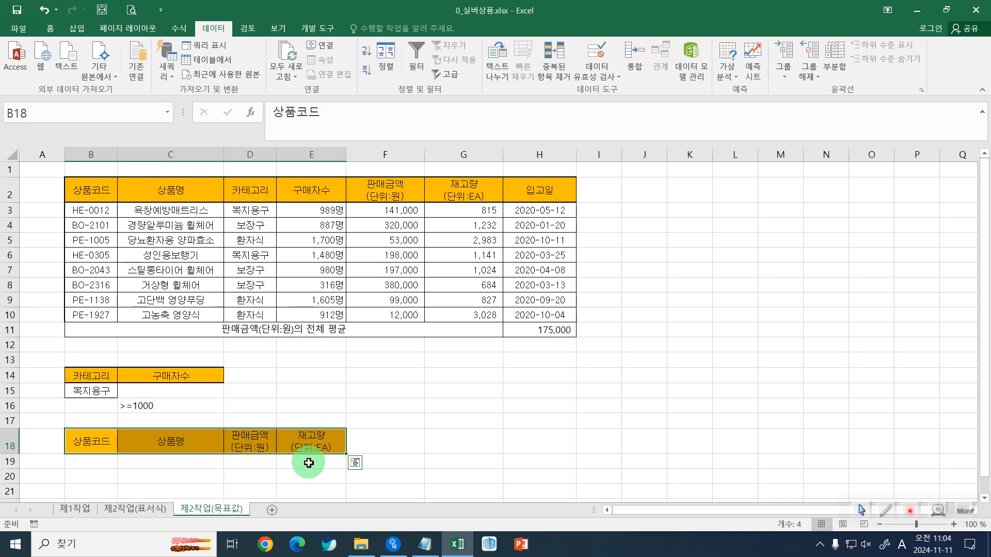
{"action": "left_click", "coordinate": [309, 463]}
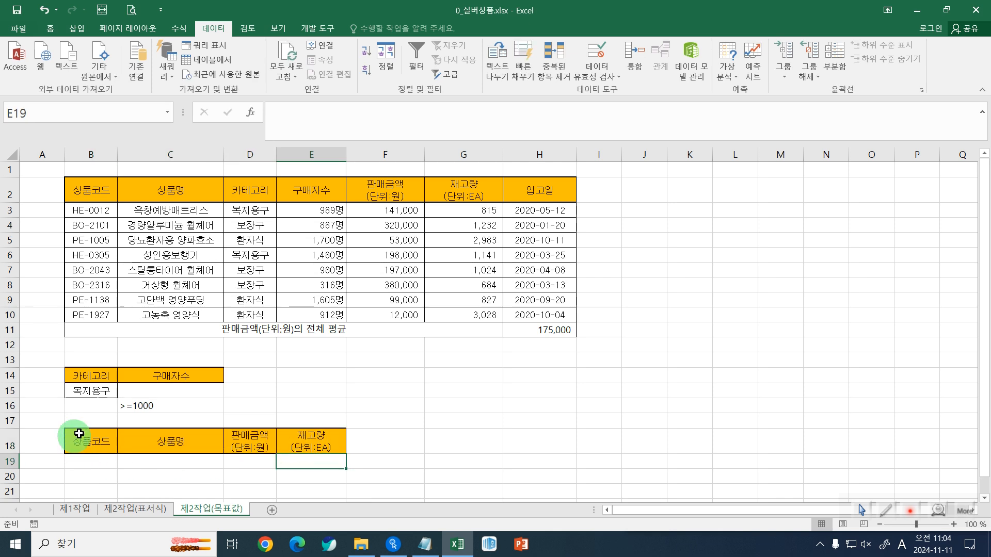
{"action": "left_click", "coordinate": [267, 451]}
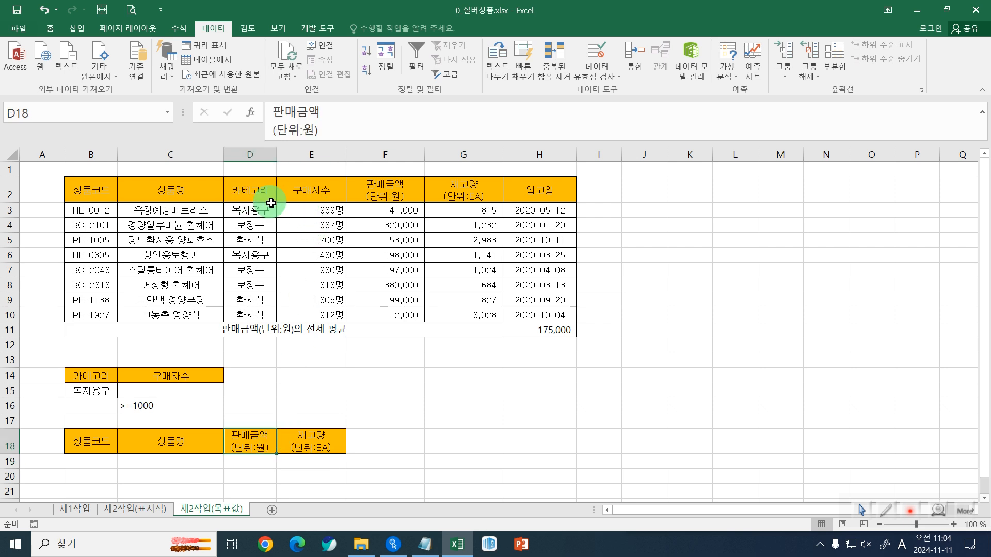
{"action": "mouse_move", "coordinate": [64, 178]}
{"action": "left_mouse_down"}
{"action": "mouse_move", "coordinate": [389, 287]}
{"action": "mouse_move", "coordinate": [530, 312]}
{"action": "mouse_move", "coordinate": [580, 306]}
{"action": "mouse_move", "coordinate": [581, 322]}
{"action": "left_mouse_up"}
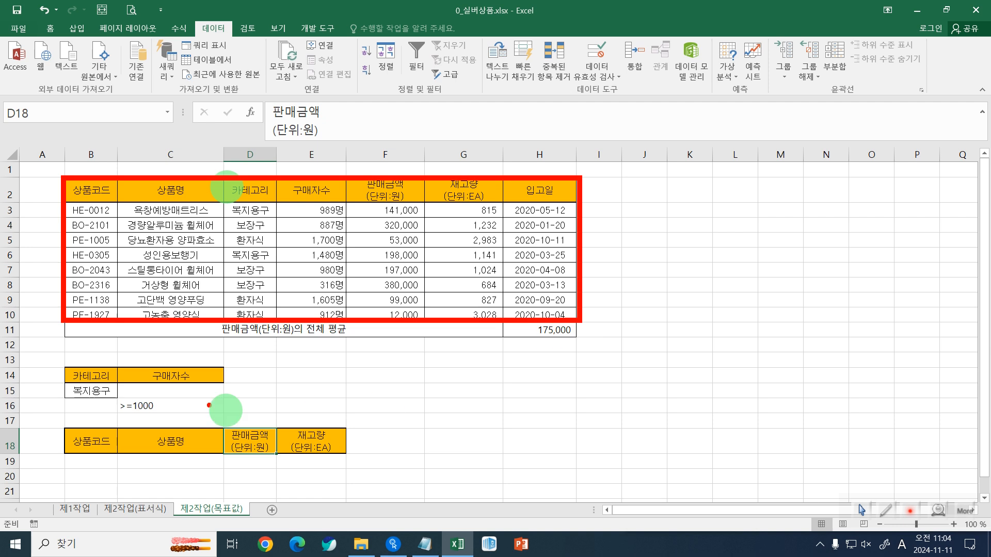
{"action": "mouse_move", "coordinate": [67, 368]}
{"action": "left_mouse_down"}
{"action": "mouse_move", "coordinate": [149, 395]}
{"action": "mouse_move", "coordinate": [220, 403]}
{"action": "mouse_move", "coordinate": [222, 413]}
{"action": "left_mouse_up"}
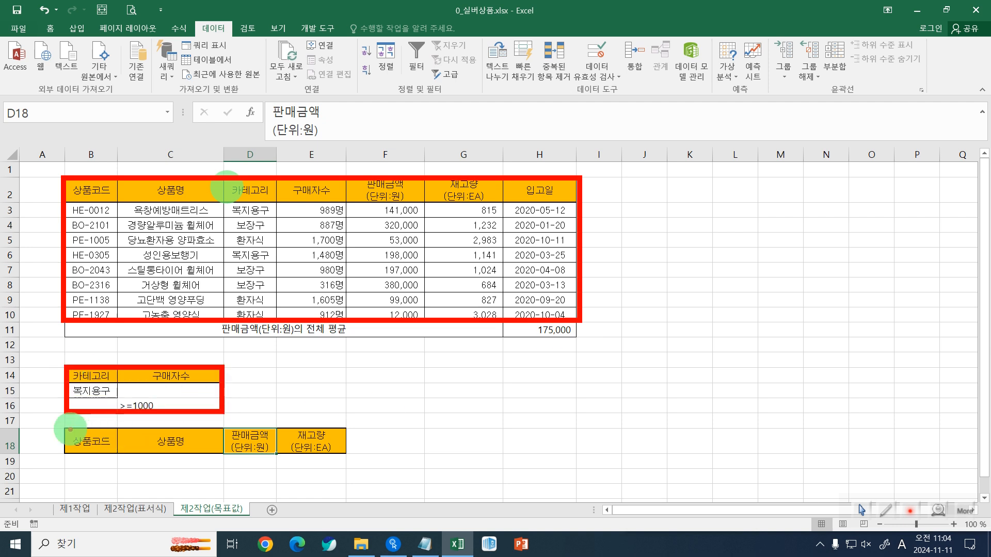
{"action": "mouse_move", "coordinate": [64, 427]}
{"action": "left_mouse_down"}
{"action": "mouse_move", "coordinate": [67, 437]}
{"action": "mouse_move", "coordinate": [213, 457]}
{"action": "mouse_move", "coordinate": [347, 454]}
{"action": "left_mouse_up"}
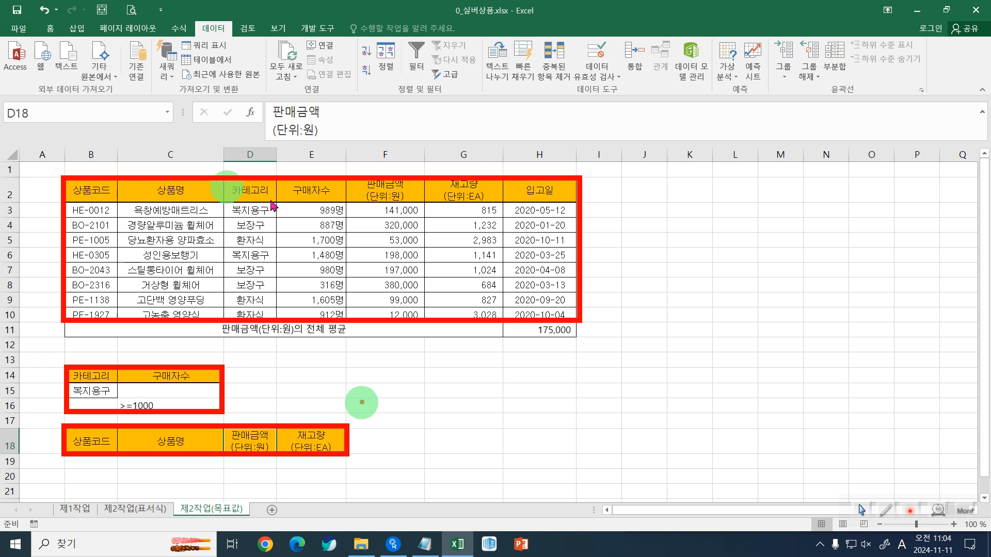
Start an Advanced Filter on the product table and set its list range to B2:H10, leaving out the average row.
{"action": "key", "text": "Escape"}
{"action": "left_click", "coordinate": [372, 265]}
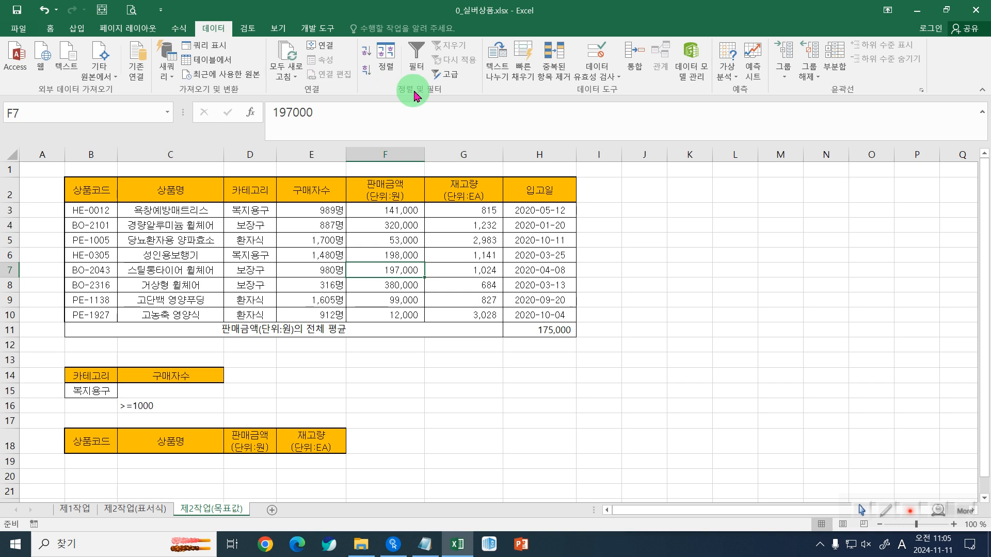
{"action": "left_click", "coordinate": [453, 77]}
{"action": "left_click_drag", "start_coordinate": [697, 233], "coordinate": [618, 191]}
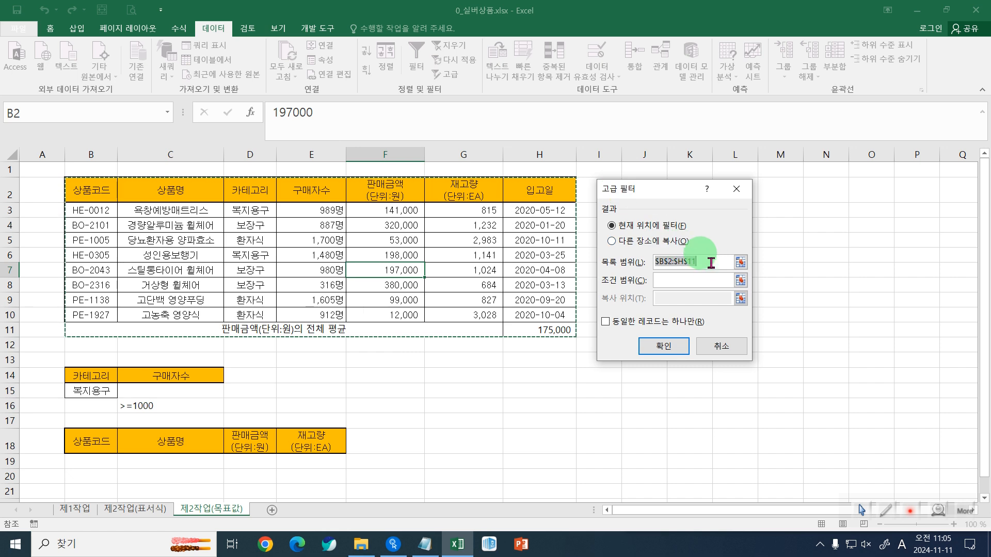
{"action": "left_click_drag", "start_coordinate": [711, 263], "coordinate": [640, 261]}
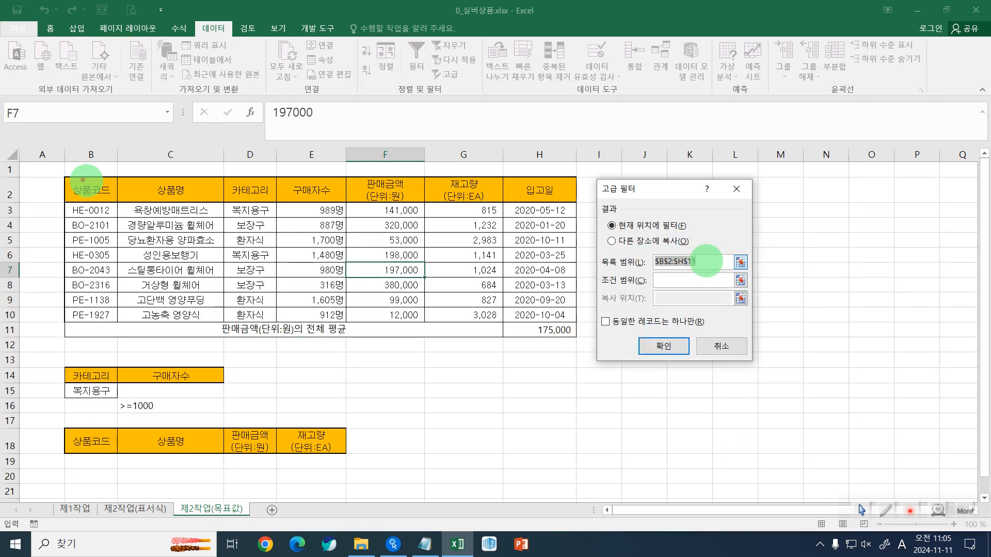
{"action": "mouse_move", "coordinate": [68, 176]}
{"action": "left_mouse_down"}
{"action": "mouse_move", "coordinate": [165, 240]}
{"action": "mouse_move", "coordinate": [576, 338]}
{"action": "mouse_move", "coordinate": [466, 329]}
{"action": "left_mouse_up"}
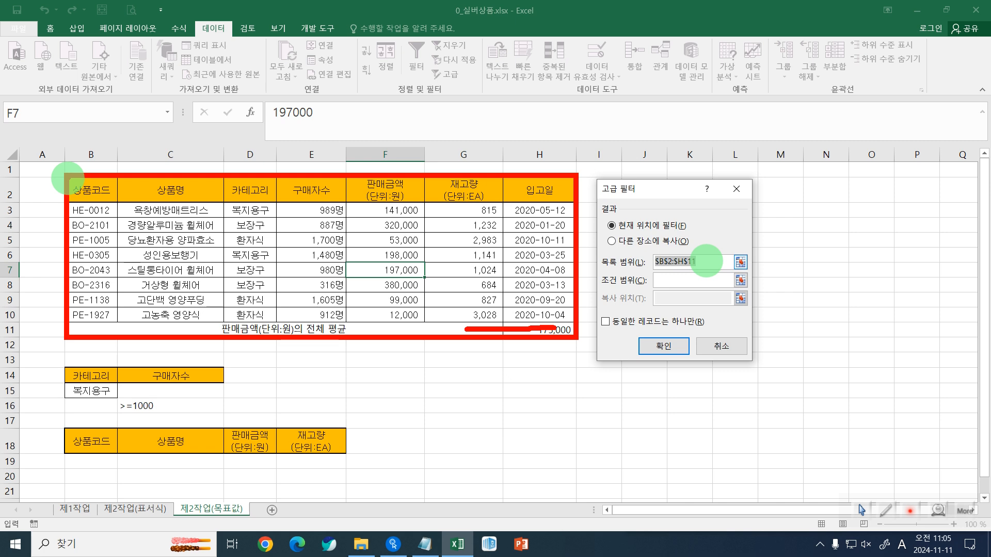
{"action": "left_click_drag", "start_coordinate": [65, 176], "coordinate": [575, 321]}
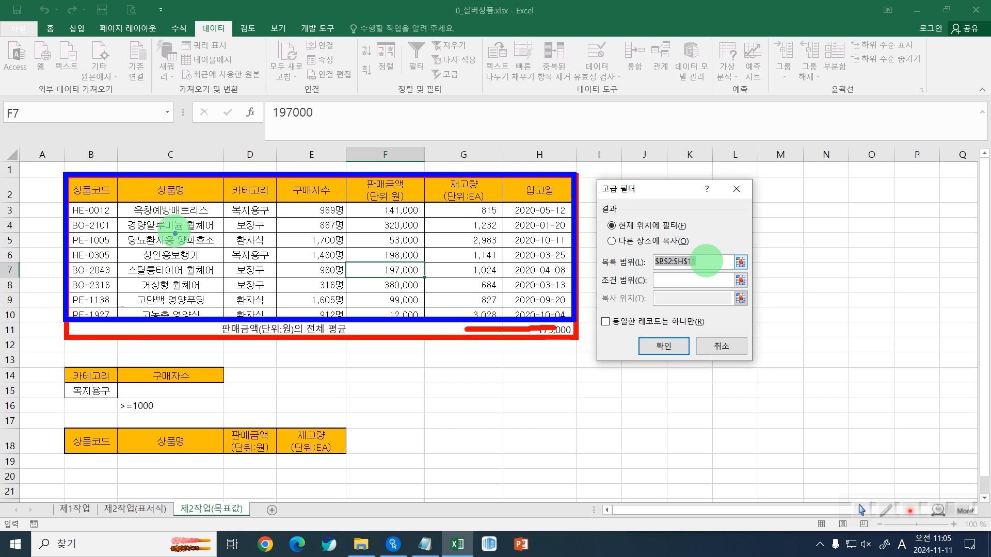
{"action": "key", "text": "Escape"}
{"action": "key", "text": "Delete"}
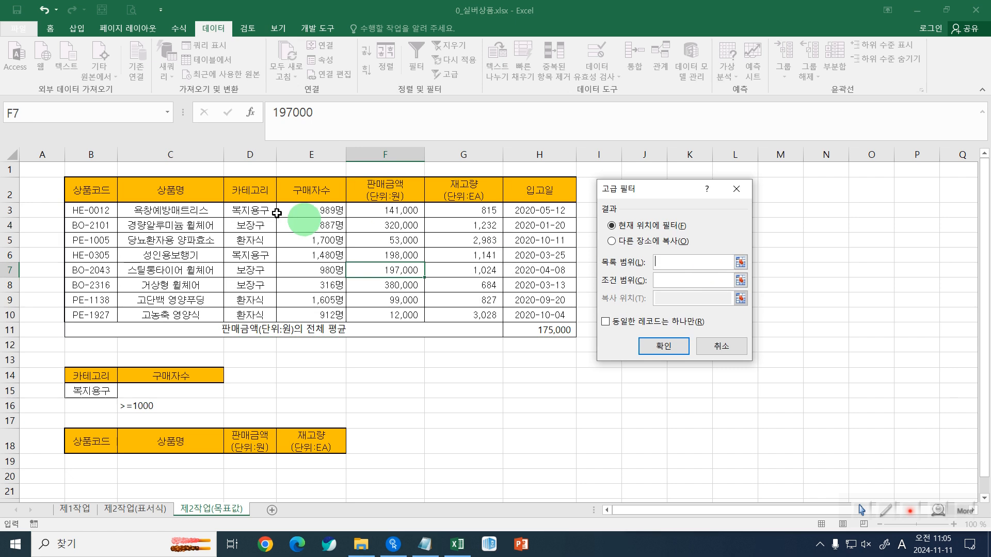
{"action": "left_click_drag", "start_coordinate": [83, 189], "coordinate": [559, 312]}
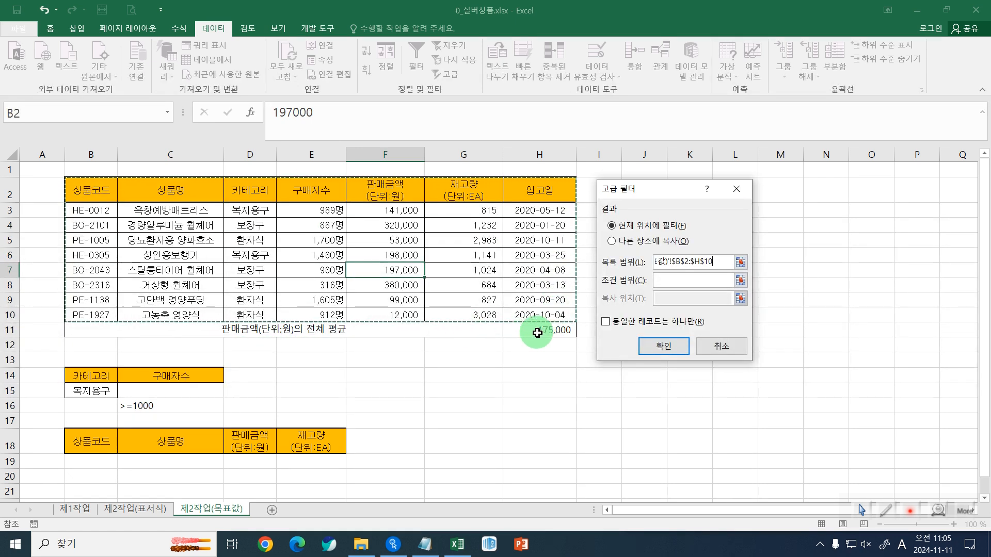
Run the filter with criteria range B14:C16, copying the matching records to the output headers B18:E18.
{"action": "left_click", "coordinate": [676, 281]}
{"action": "left_click_drag", "start_coordinate": [88, 376], "coordinate": [207, 407]}
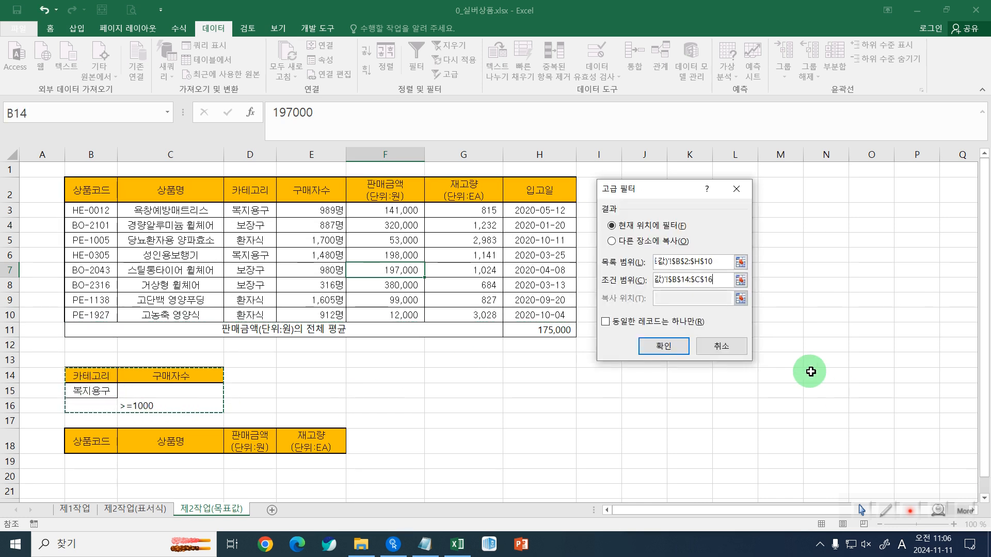
{"action": "left_click", "coordinate": [630, 249]}
{"action": "left_click", "coordinate": [666, 260]}
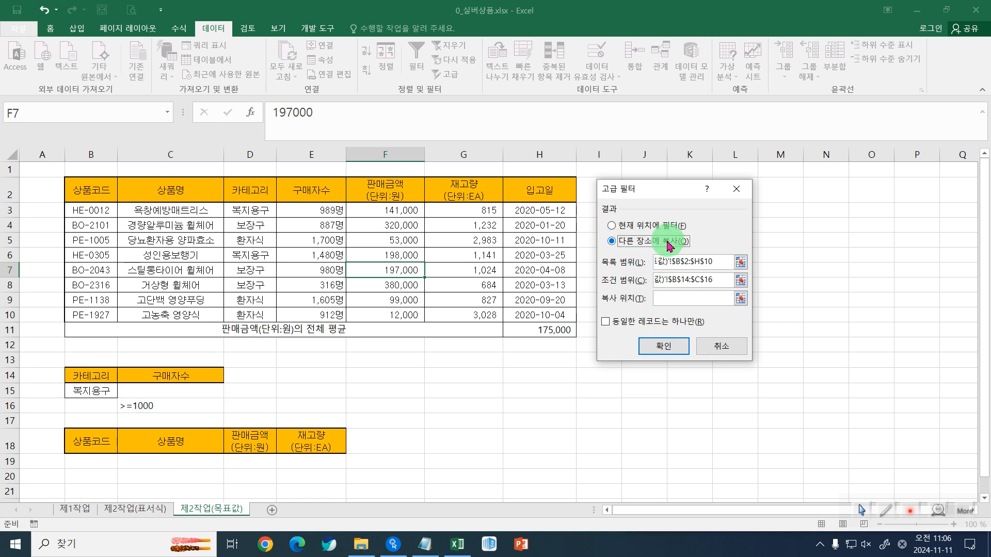
{"action": "left_click", "coordinate": [675, 299]}
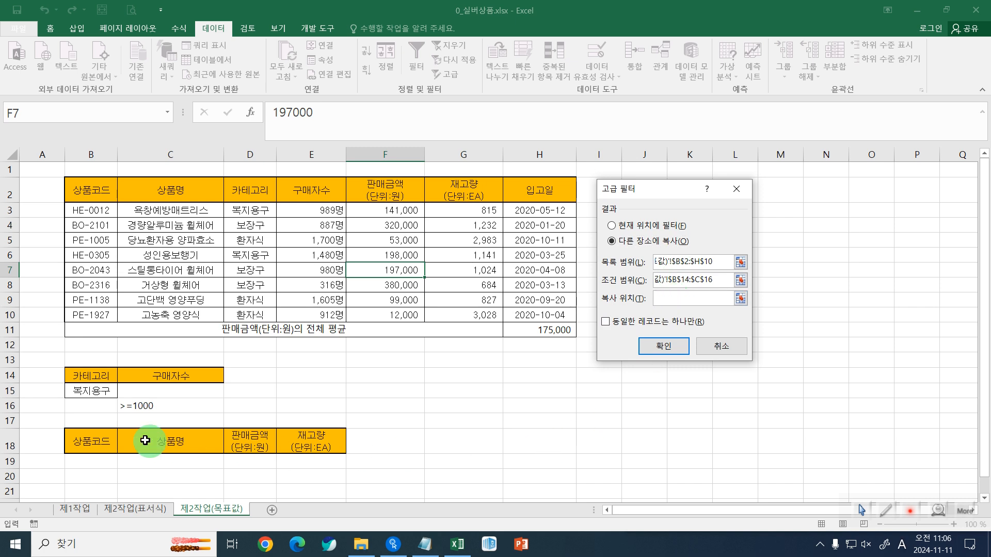
{"action": "left_click_drag", "start_coordinate": [90, 442], "coordinate": [344, 441]}
{"action": "left_click_drag", "start_coordinate": [85, 439], "coordinate": [314, 441]}
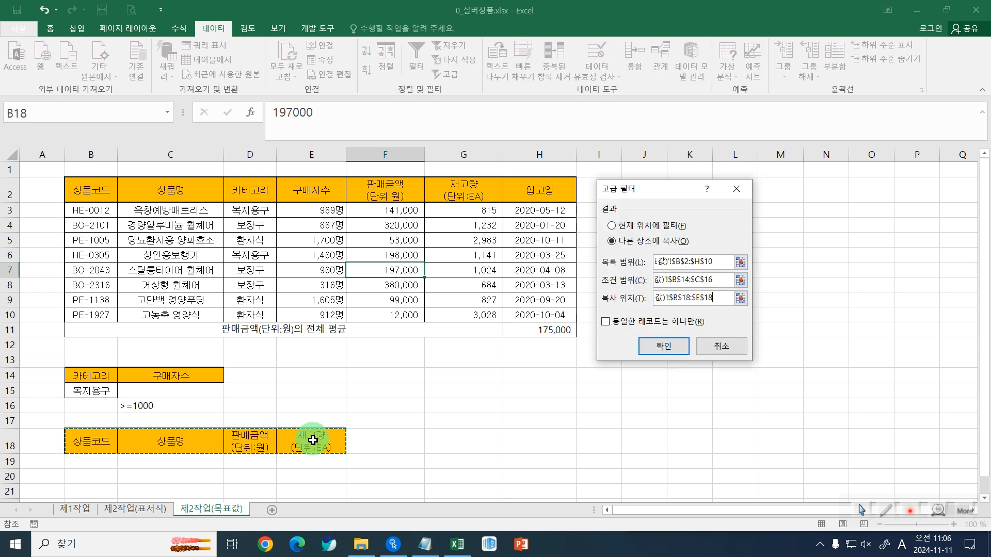
{"action": "left_click", "coordinate": [648, 354]}
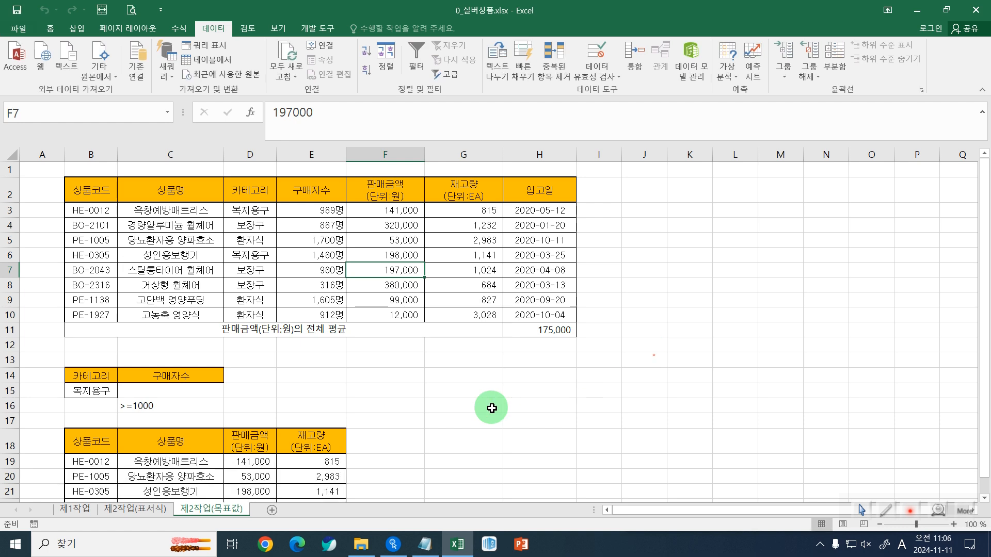
Compare the filtered output with the source rows that are 복지용구 or have at least 1000 구매자수.
{"action": "scroll", "coordinate": [491, 408], "scroll_direction": "down", "scroll_amount": 1}
{"action": "scroll", "coordinate": [491, 409], "scroll_direction": "up", "scroll_amount": 1}
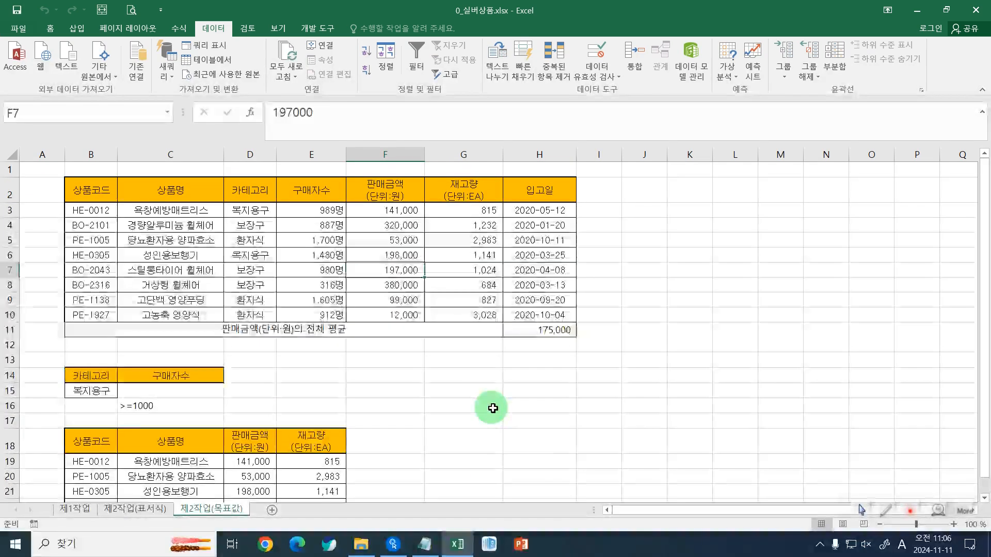
{"action": "scroll", "coordinate": [488, 408], "scroll_direction": "down", "scroll_amount": 1, "text": "ctrl"}
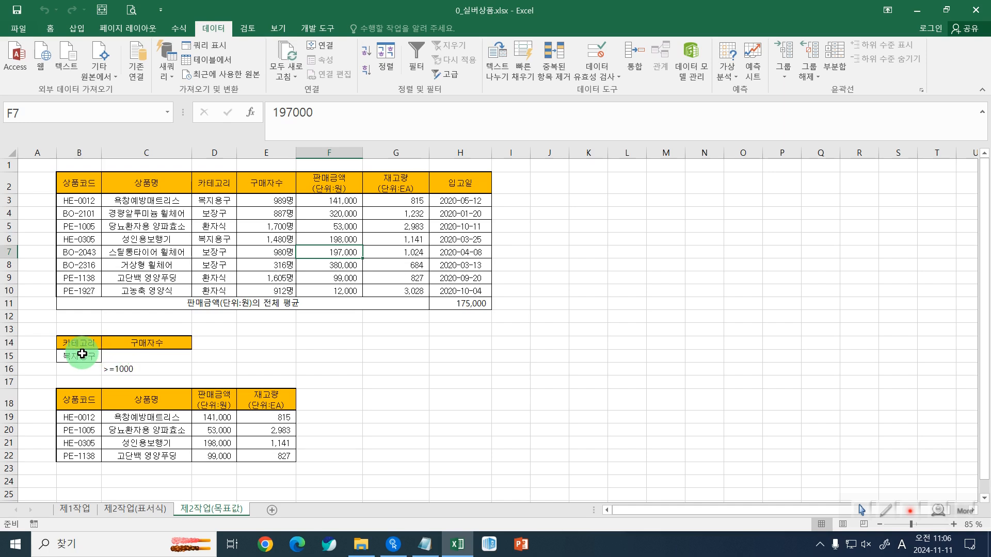
{"action": "left_click", "coordinate": [8, 202]}
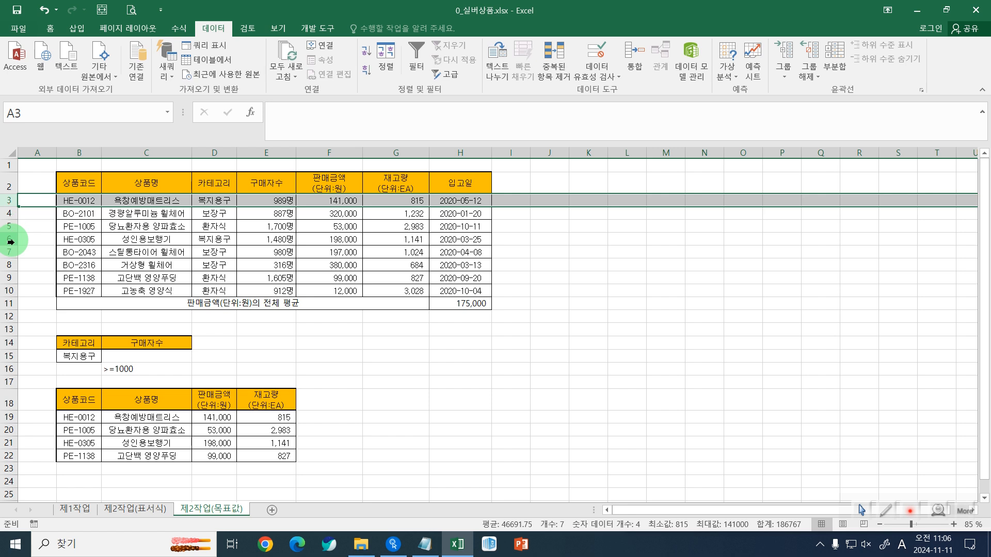
{"action": "left_click", "coordinate": [10, 239], "text": "ctrl"}
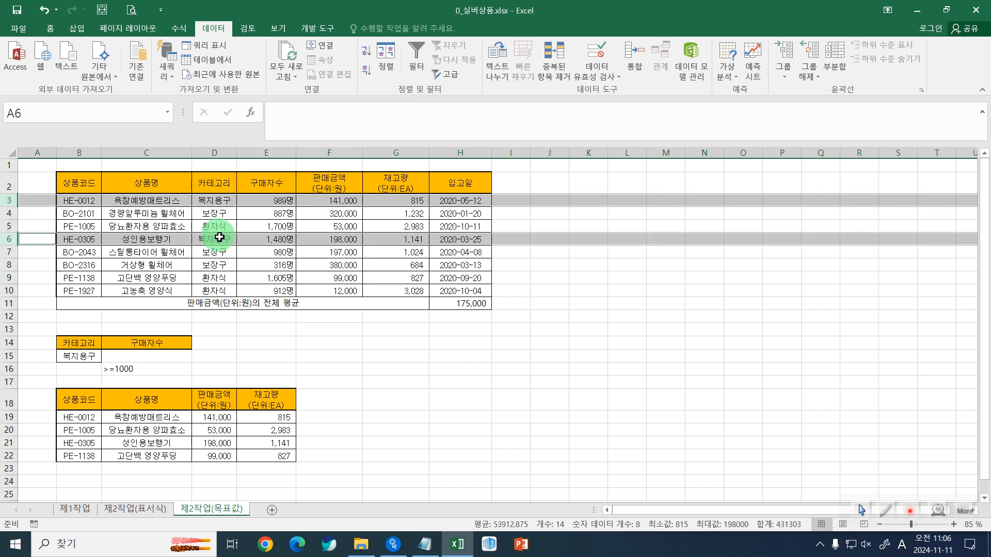
{"action": "left_click", "coordinate": [9, 227], "text": "ctrl"}
{"action": "left_click", "coordinate": [11, 280], "text": "ctrl"}
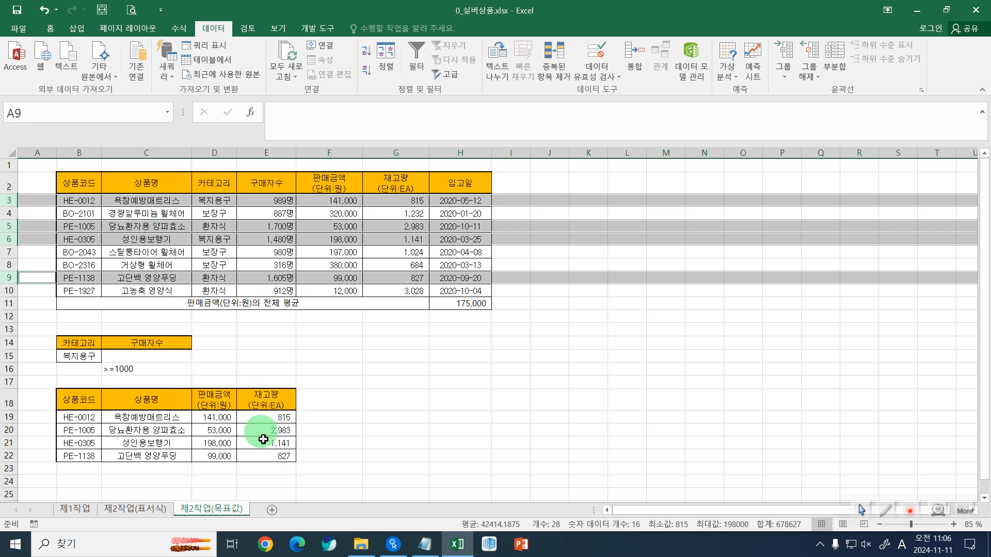
{"action": "left_click", "coordinate": [283, 456]}
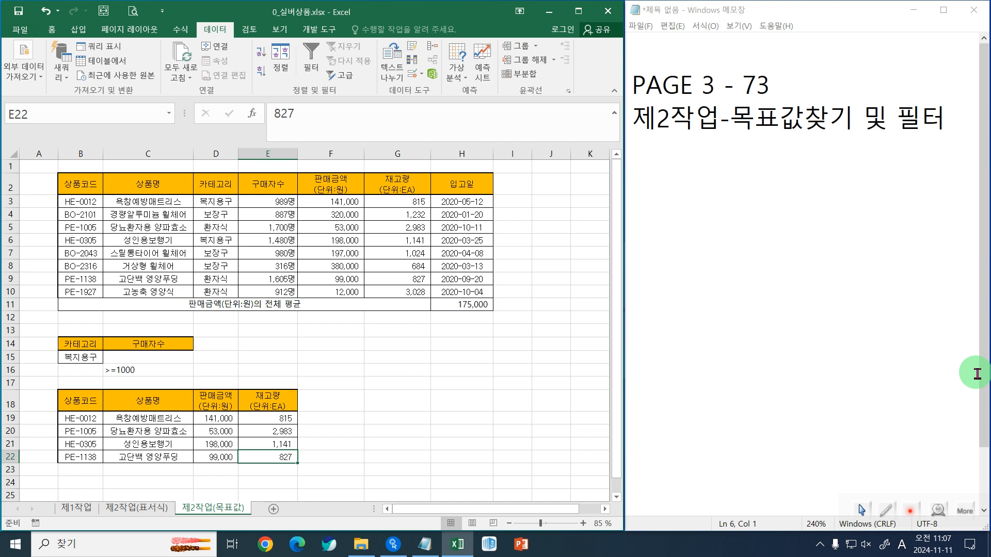
Maximize the workbook window and review the average formula in H11 and the 판매금액 value in F3.
{"action": "left_click", "coordinate": [474, 332]}
{"action": "left_click", "coordinate": [583, 7]}
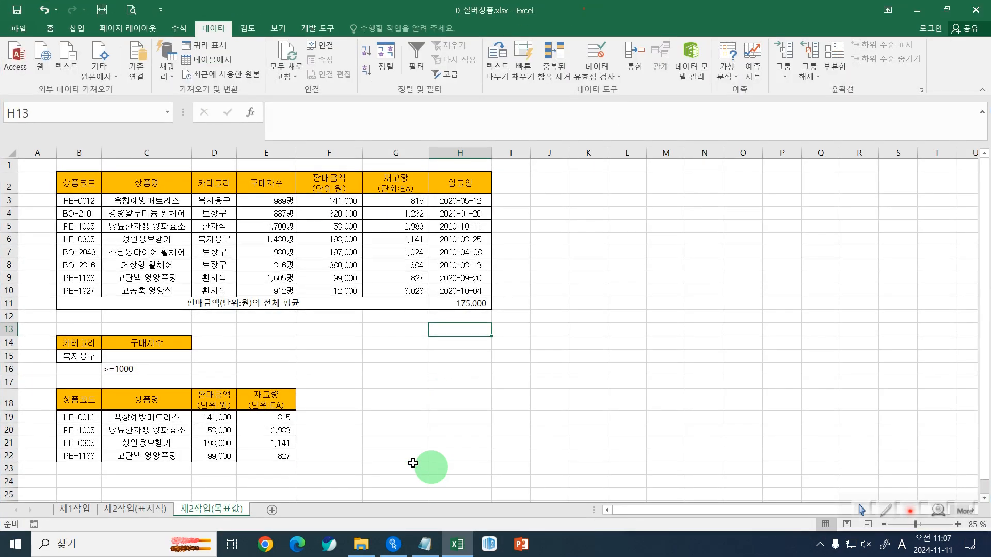
{"action": "left_click", "coordinate": [396, 454]}
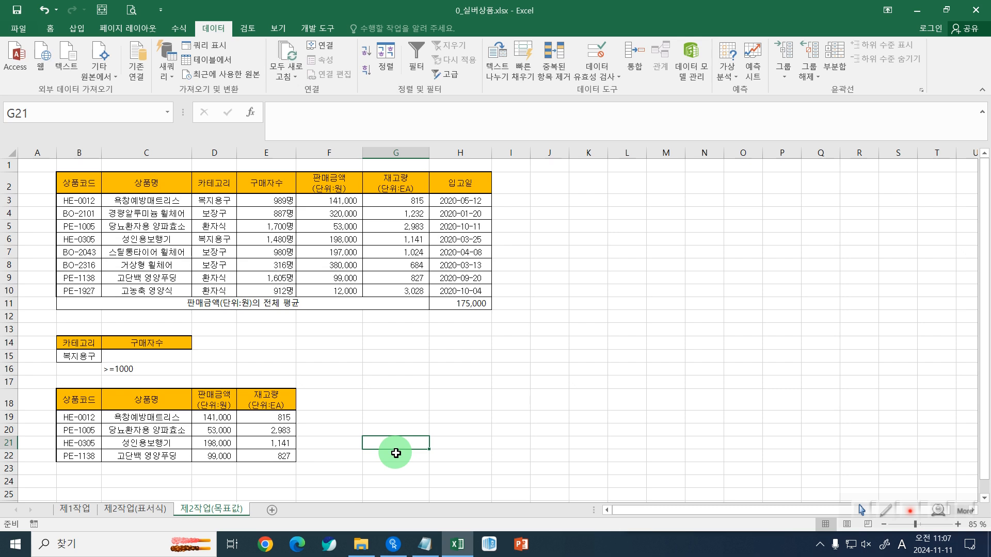
{"action": "left_click", "coordinate": [475, 308]}
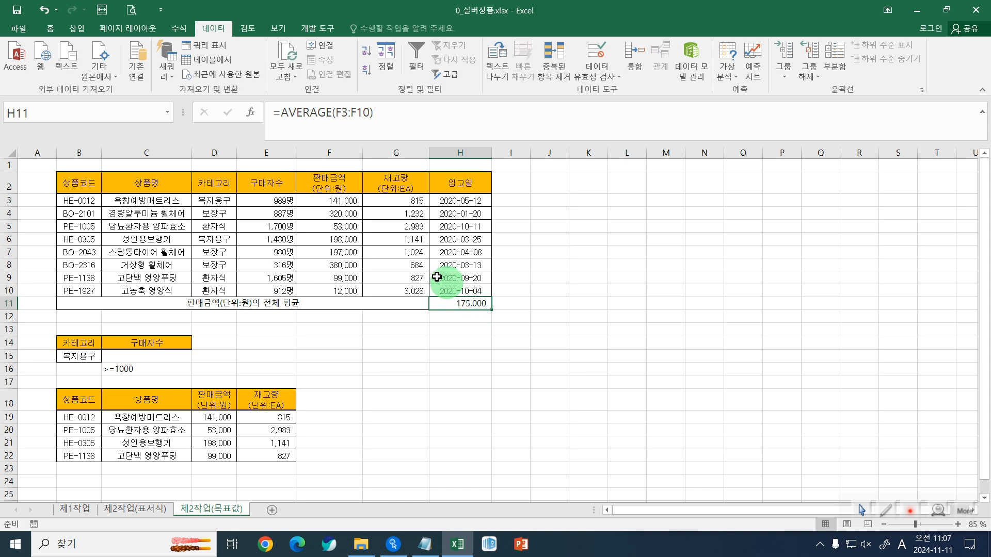
{"action": "left_click", "coordinate": [340, 202]}
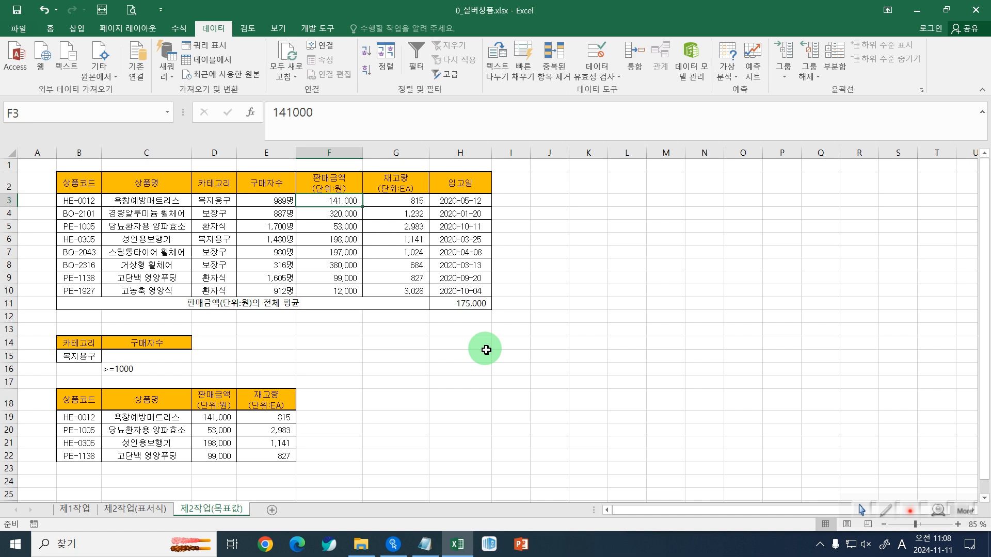
{"action": "left_click", "coordinate": [448, 386]}
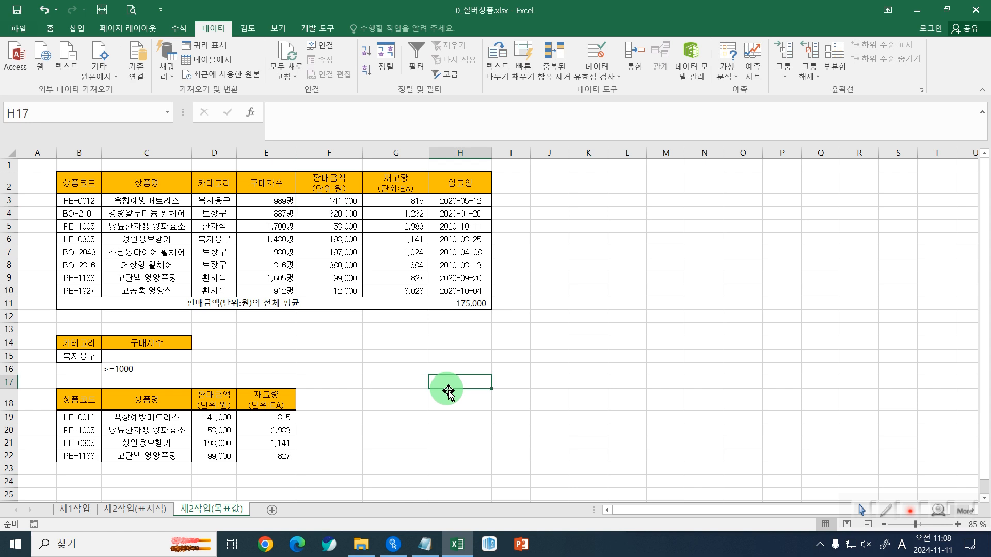
Save the 0_실버상품.xlsx workbook and close it.
{"action": "left_click", "coordinate": [14, 18]}
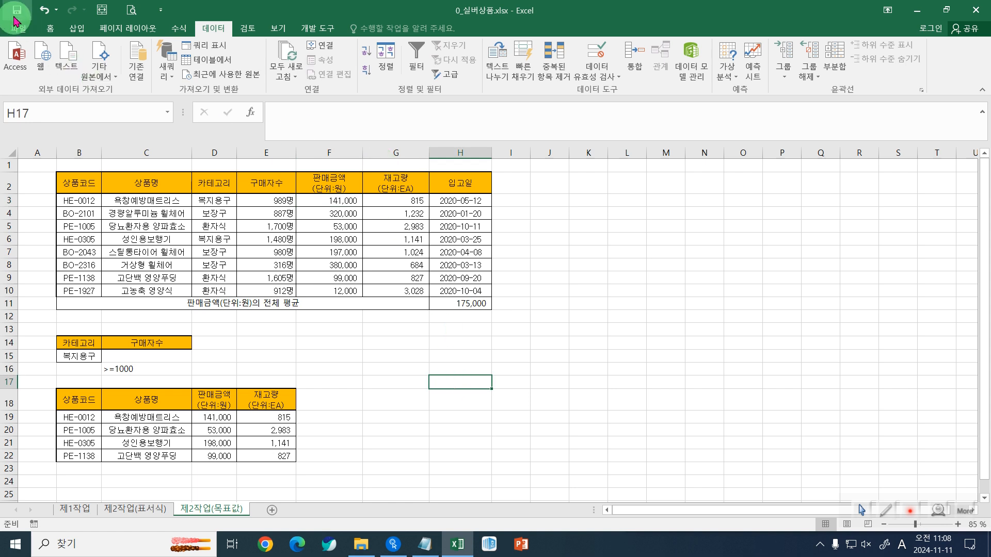
{"action": "left_click", "coordinate": [976, 10]}
{"action": "left_click", "coordinate": [701, 465]}
Open the workbook 01_12월 크리스마스 공연 예매 현황.xlsx from its folder.
{"action": "left_click", "coordinate": [361, 545]}
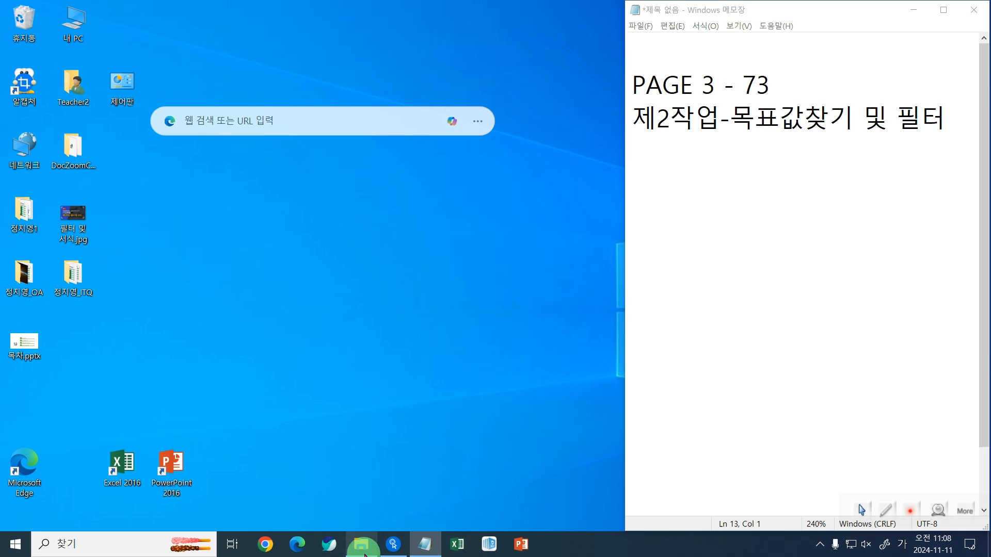
{"action": "double_click", "coordinate": [300, 251]}
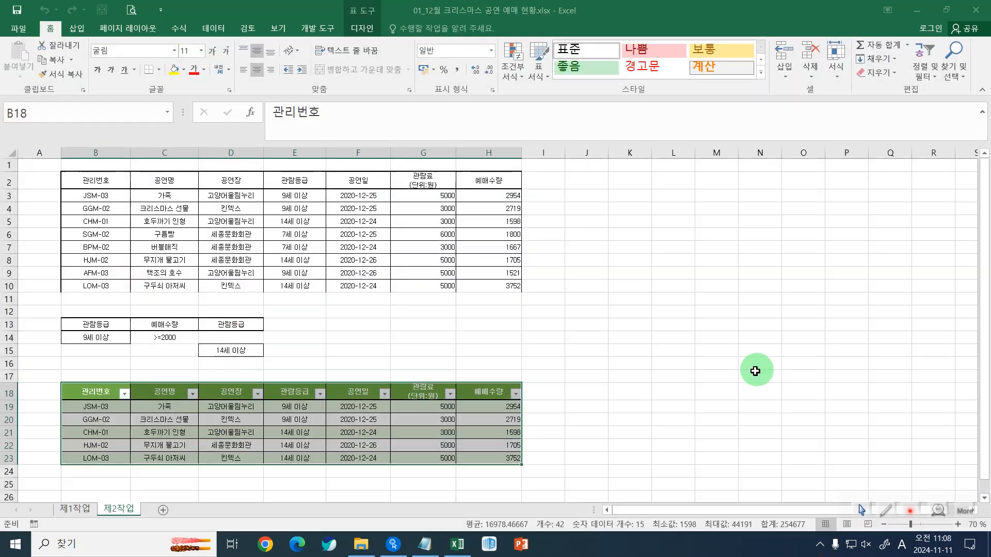
{"action": "left_click", "coordinate": [588, 364]}
Rename the 제2작업 sheet as 제2작업(표서식).
{"action": "left_click", "coordinate": [129, 516]}
{"action": "double_click", "coordinate": [124, 514]}
{"action": "left_click", "coordinate": [130, 511]}
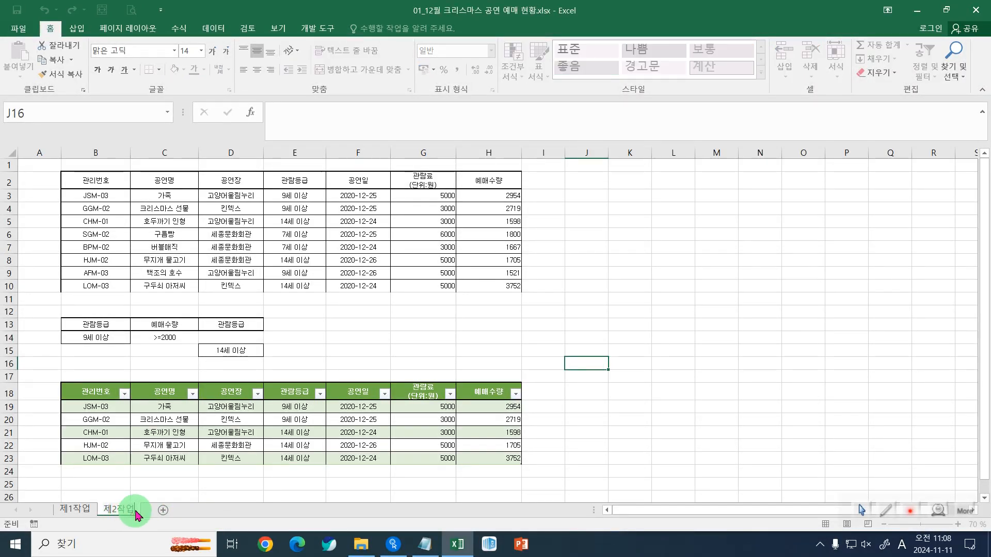
{"action": "type", "text": "("}
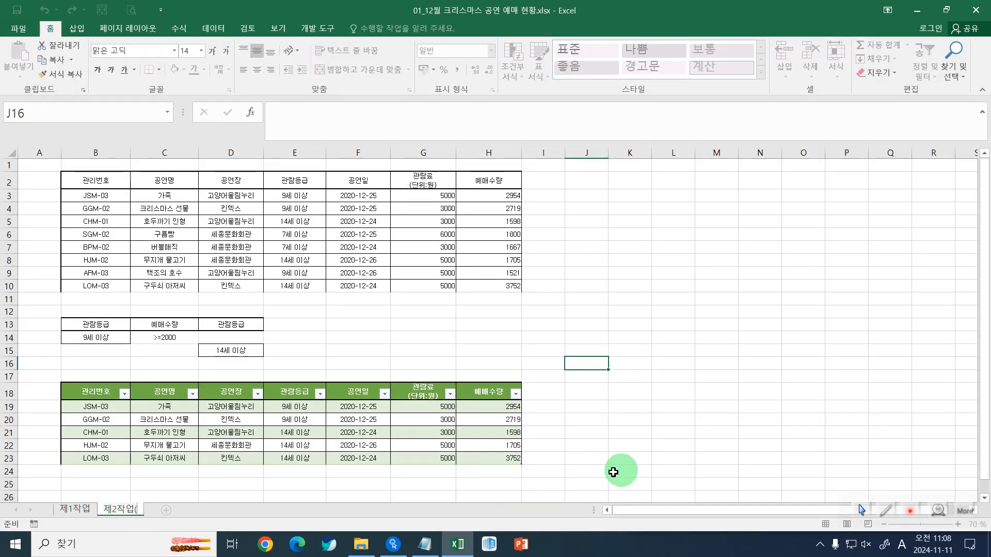
{"action": "type", "text": "VY"}
{"action": "key", "text": "BackSpace"}
{"action": "key", "text": "BackSpace"}
{"action": "key", "text": "Hangul"}
{"action": "type", "text": "표서식)"}
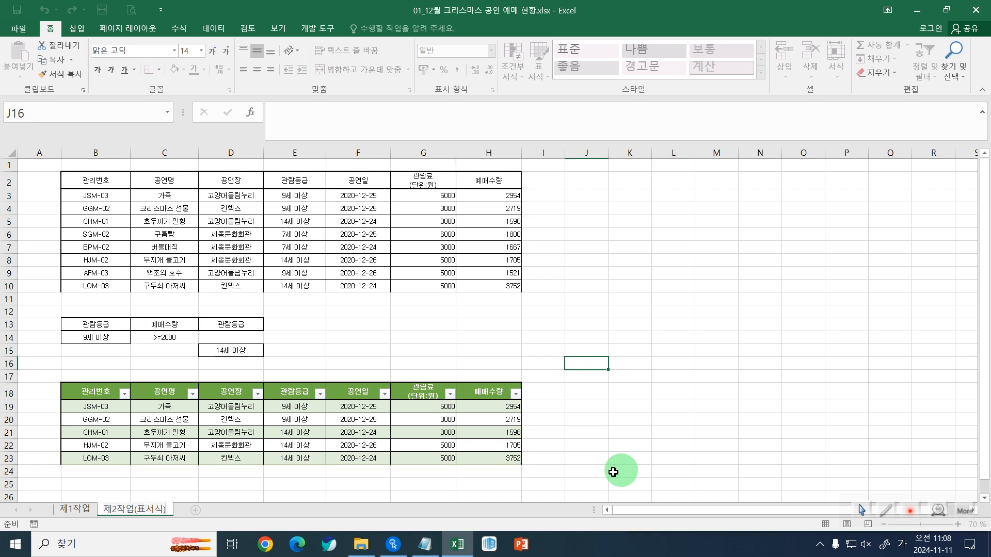
{"action": "left_click", "coordinate": [92, 511]}
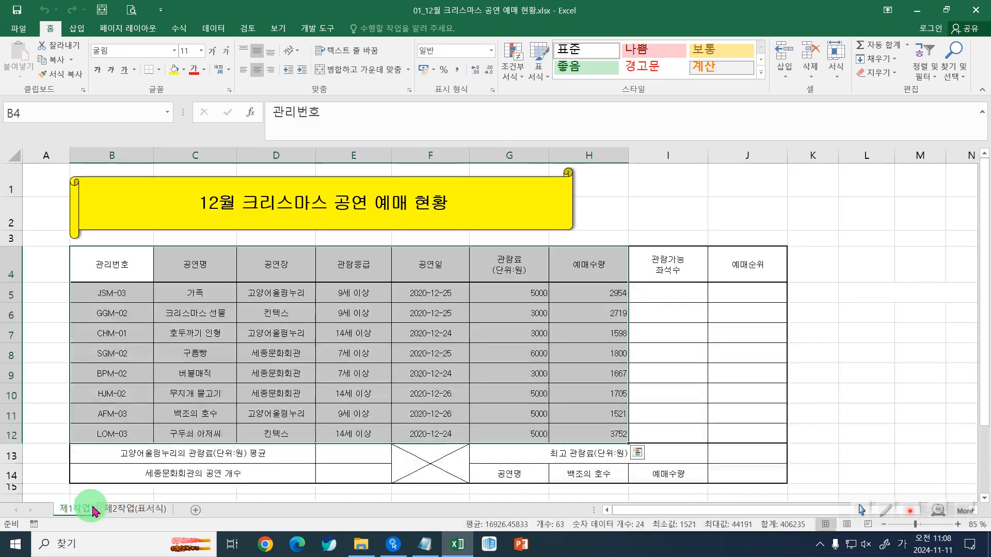
Add a new sheet after 제2작업(표서식) and name it 제2작업(목표값).
{"action": "left_click", "coordinate": [195, 510]}
{"action": "left_click", "coordinate": [194, 512]}
{"action": "left_click", "coordinate": [92, 511]}
{"action": "left_click_drag", "start_coordinate": [118, 512], "coordinate": [220, 512]}
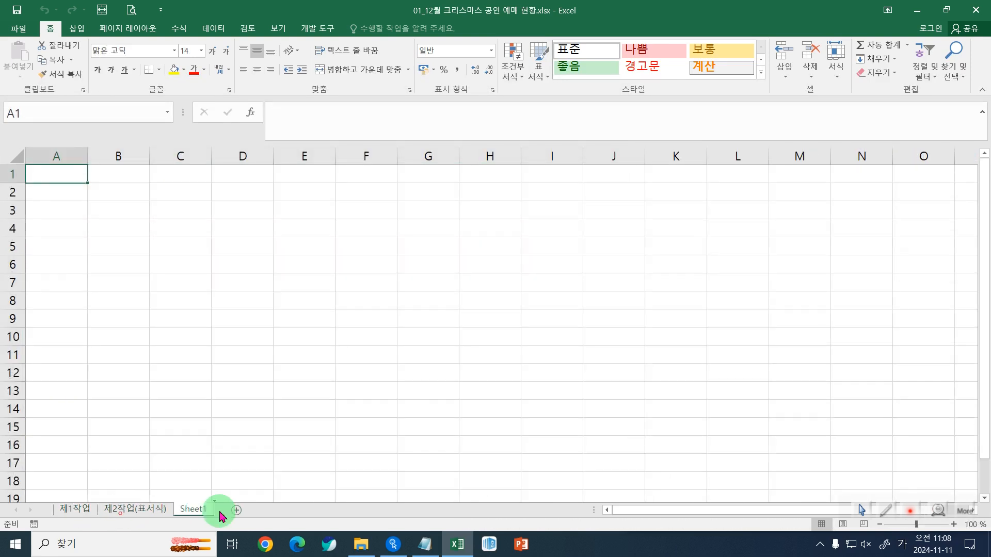
{"action": "double_click", "coordinate": [193, 510]}
{"action": "type", "text": "제"}
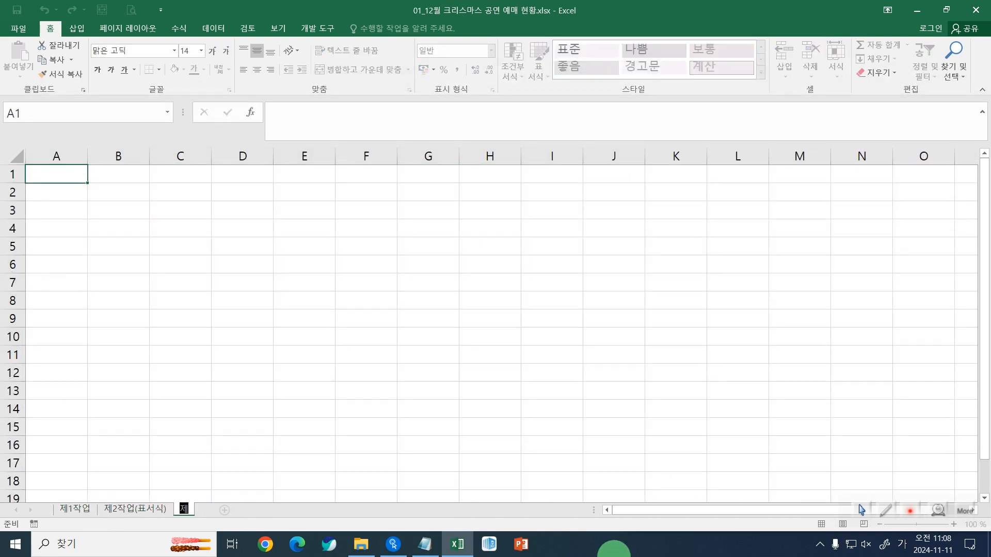
{"action": "type", "text": "2작업(목"}
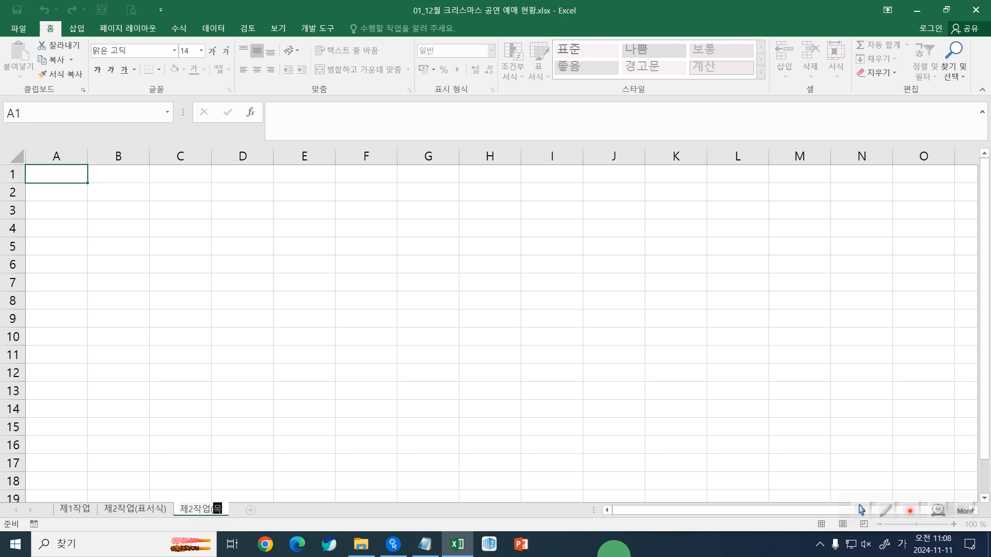
{"action": "type", "text": "표ㄹ값)"}
{"action": "key", "text": "Return"}
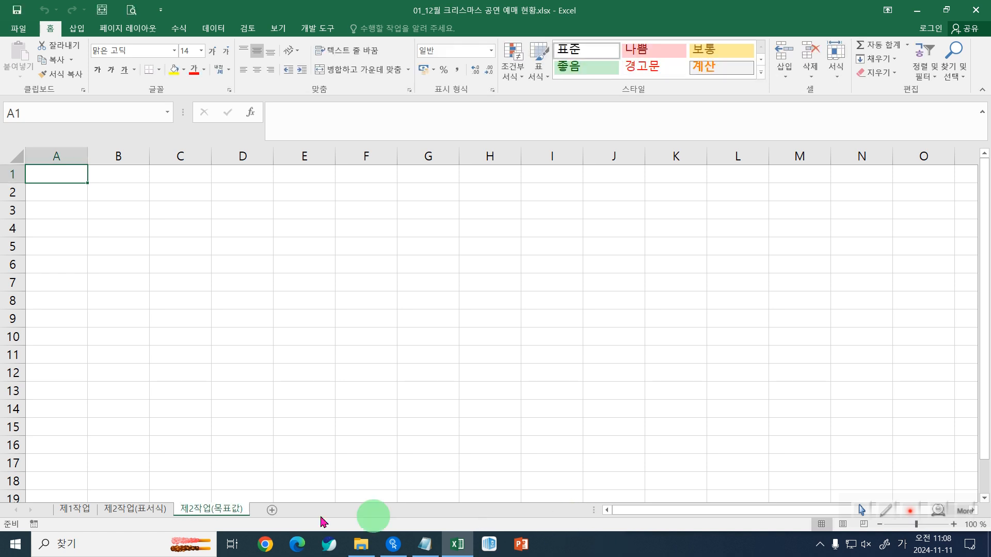
Copy the table range B4:H12, from 관리번호 through 예매수량, on the 제1작업 sheet.
{"action": "left_click", "coordinate": [75, 509]}
{"action": "left_click", "coordinate": [260, 396]}
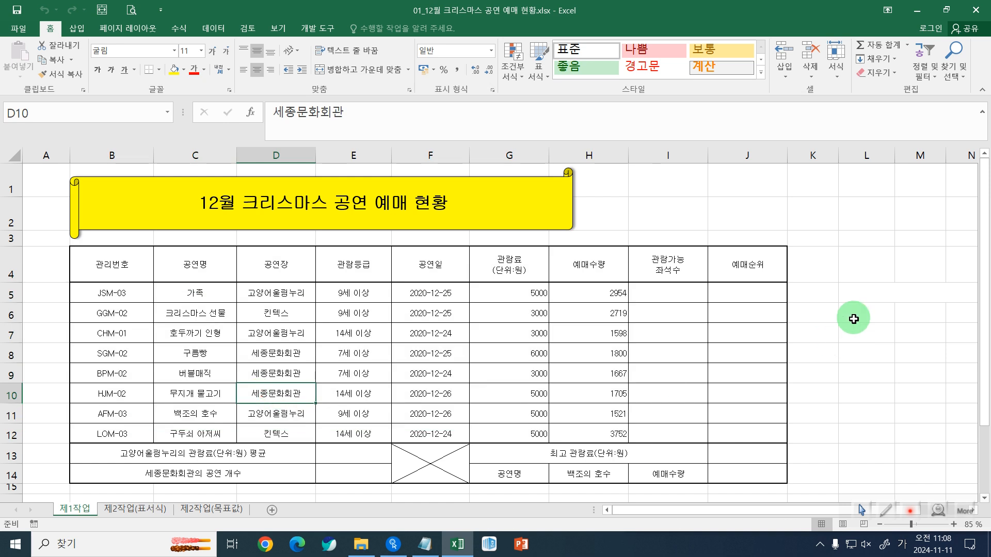
{"action": "left_click", "coordinate": [702, 355]}
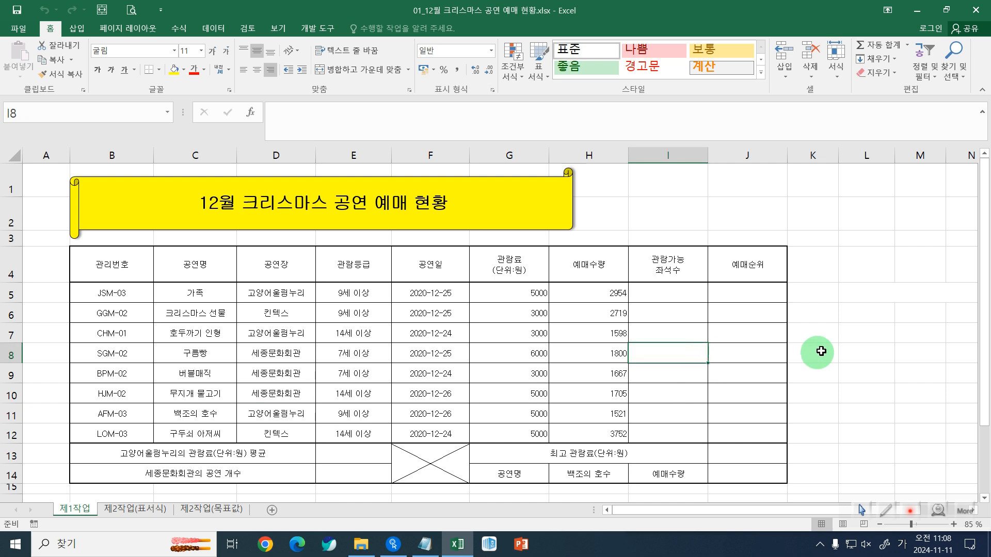
{"action": "left_click", "coordinate": [852, 333]}
{"action": "left_click_drag", "start_coordinate": [137, 264], "coordinate": [573, 430]}
{"action": "key", "text": "ctrl+c"}
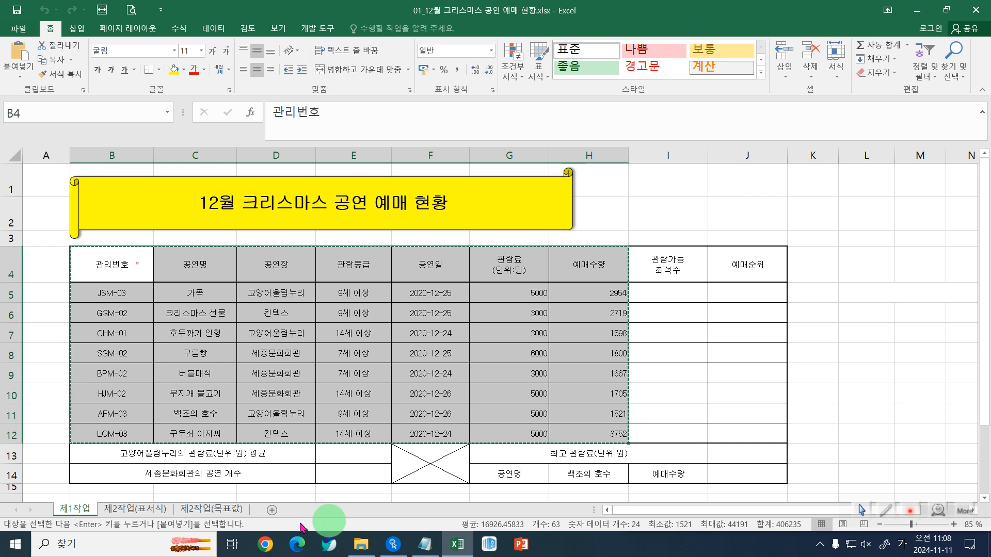
Paste the copied table at B2 on the 제2작업(목표값) sheet, keeping the source column widths.
{"action": "left_click", "coordinate": [211, 509]}
{"action": "left_click", "coordinate": [100, 191]}
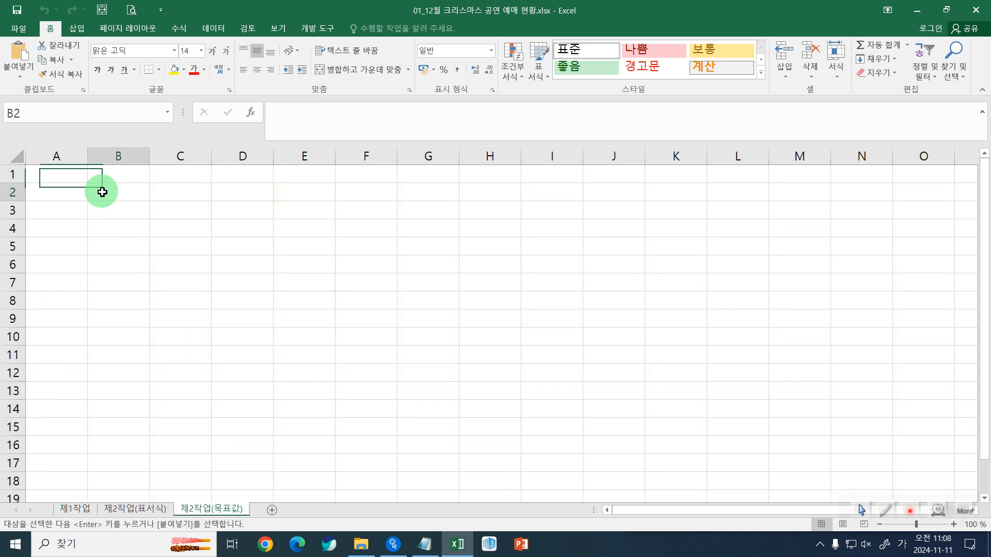
{"action": "key", "text": "ctrl+v"}
{"action": "left_click", "coordinate": [532, 363]}
{"action": "left_click", "coordinate": [570, 410]}
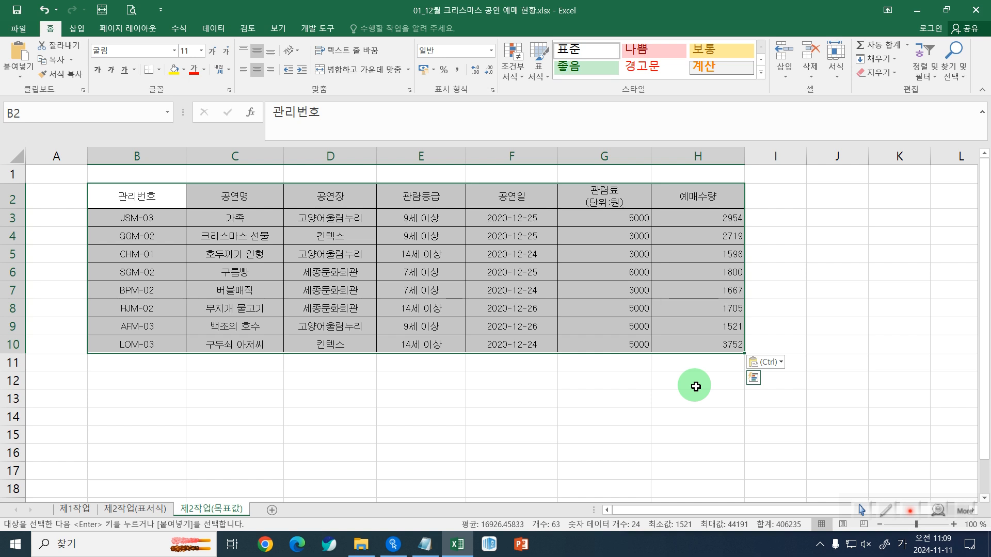
Merge and center B11:G11 below the table and enter the label 예매수량의 전체 평균.
{"action": "left_click_drag", "start_coordinate": [178, 363], "coordinate": [568, 368]}
{"action": "left_click", "coordinate": [362, 70]}
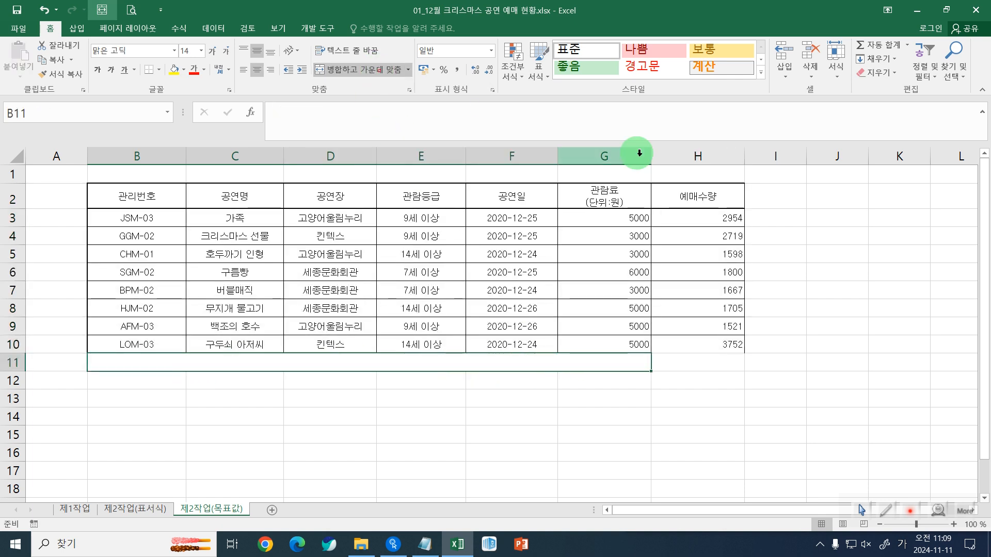
{"action": "type", "text": "예매수량의 전페"}
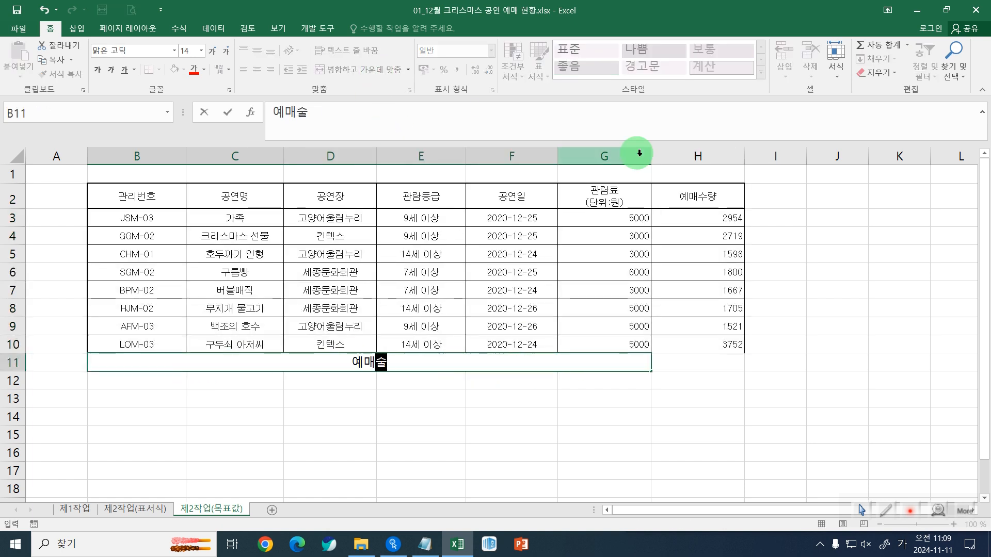
{"action": "key", "text": "BackSpace"}
{"action": "type", "text": "체 평균"}
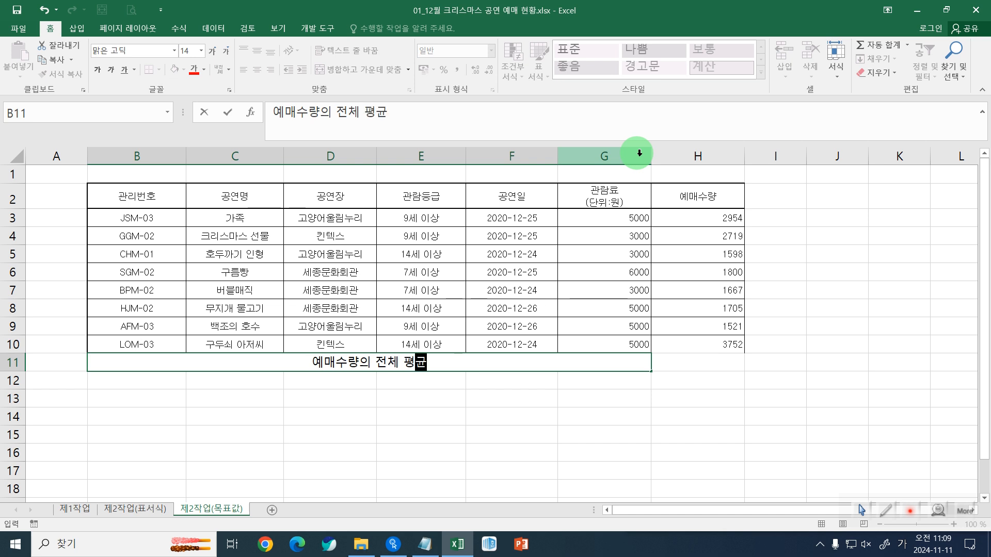
{"action": "key", "text": "Return"}
Enter the formula =AVERAGE(H3:H10) in cell H11.
{"action": "key", "text": "Up"}
{"action": "key", "text": "Right"}
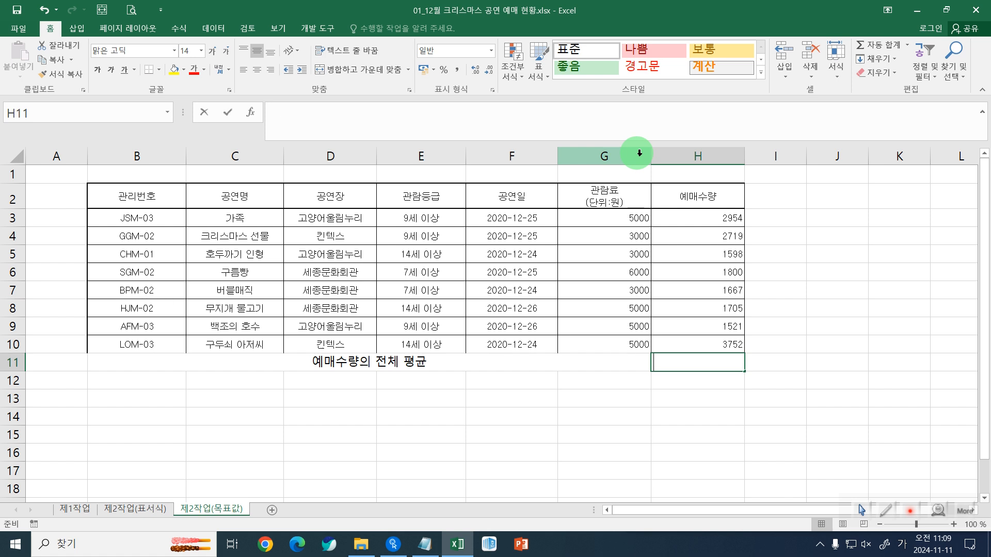
{"action": "type", "text": "=ㅁㅍㄷ"}
{"action": "key", "text": "BackSpace"}
{"action": "key", "text": "BackSpace"}
{"action": "key", "text": "BackSpace"}
{"action": "key", "text": "Hangul"}
{"action": "type", "text": "AVERAGE("}
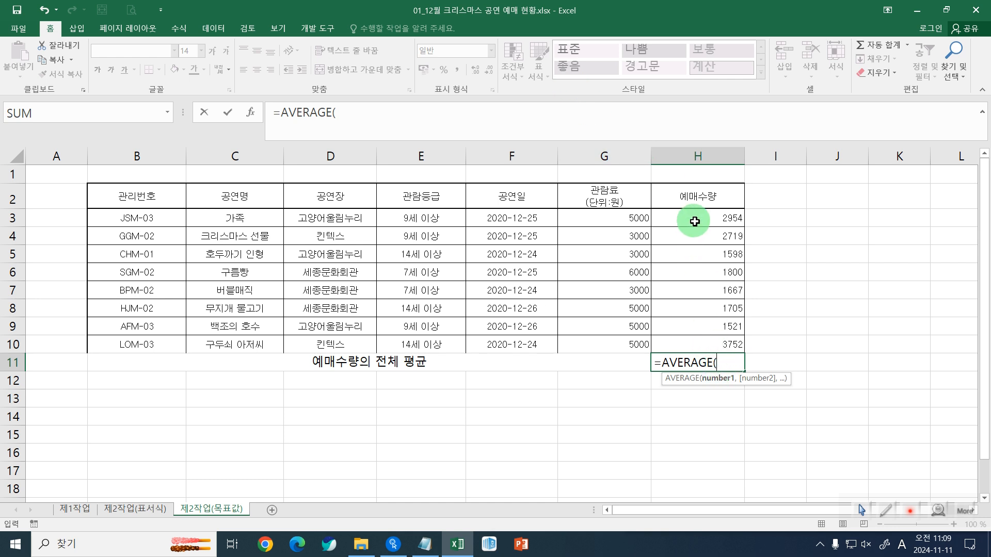
{"action": "left_click_drag", "start_coordinate": [715, 221], "coordinate": [703, 337]}
{"action": "type", "text": ")"}
{"action": "key", "text": "ctrl+Return"}
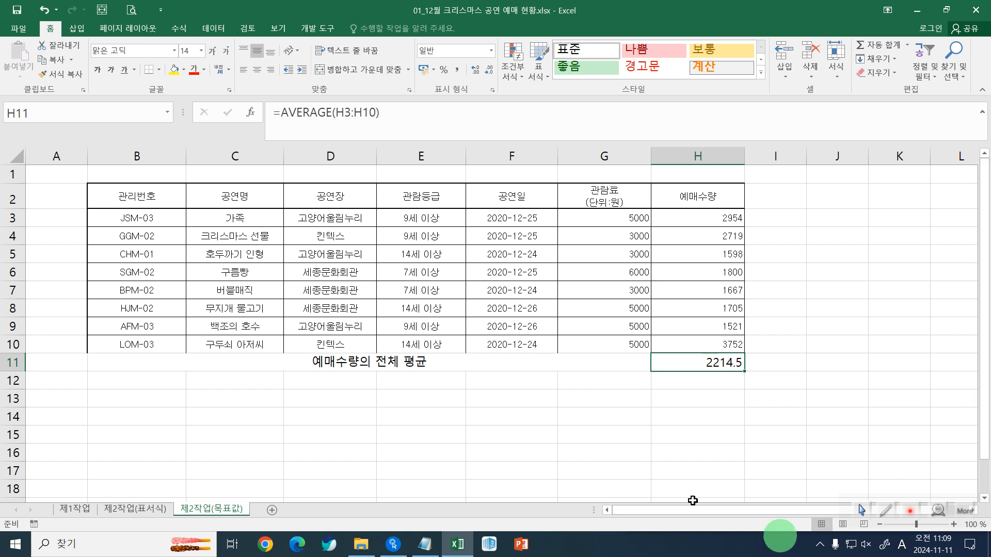
Center the contents of row 11 across B11:H11 and apply all borders to it.
{"action": "left_click_drag", "start_coordinate": [681, 362], "coordinate": [624, 362]}
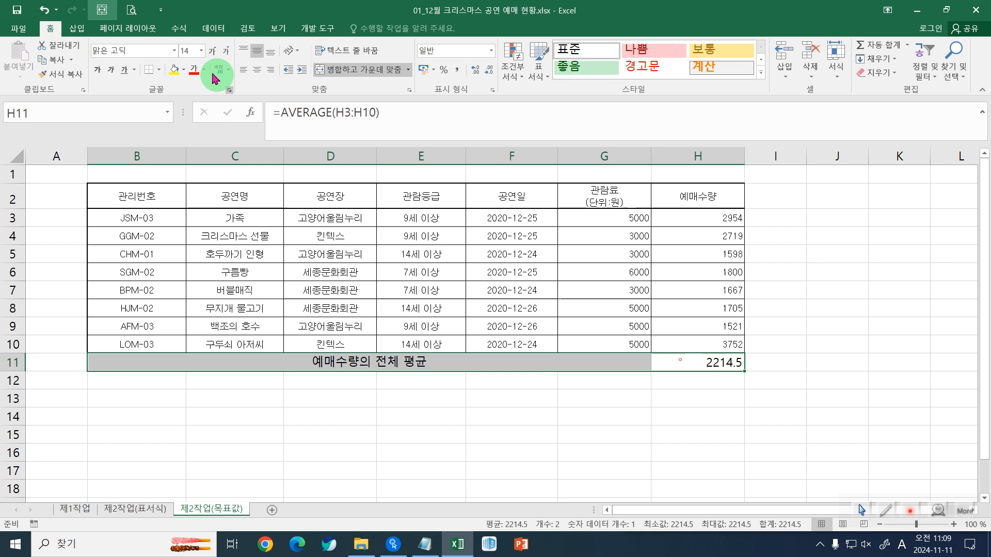
{"action": "left_click", "coordinate": [159, 69]}
{"action": "left_click", "coordinate": [165, 194]}
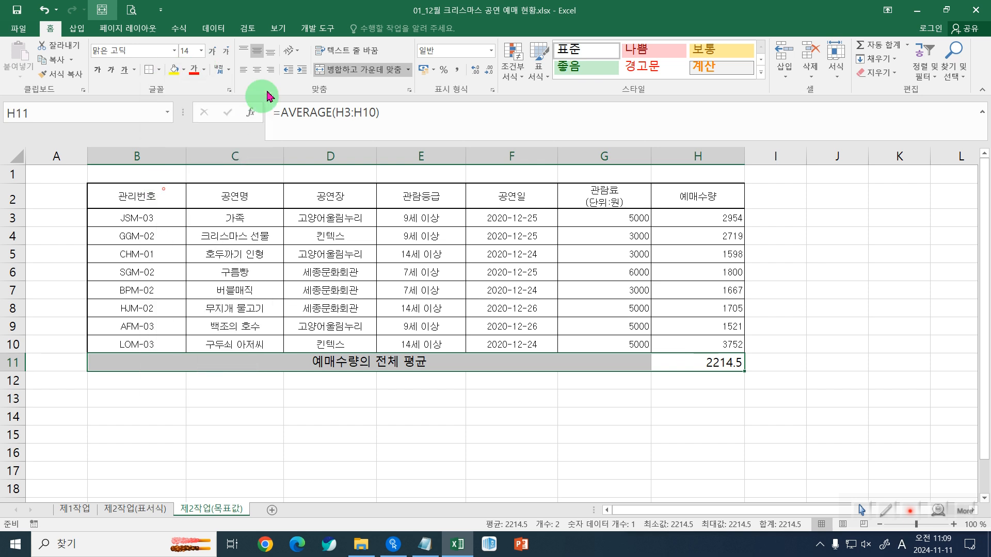
{"action": "left_click", "coordinate": [256, 69]}
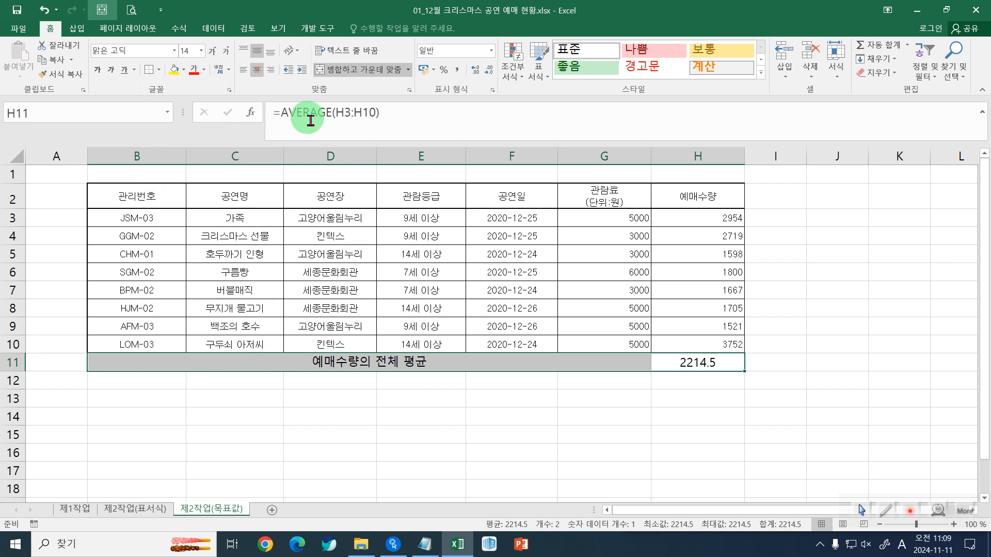
{"action": "left_click", "coordinate": [159, 69]}
{"action": "left_click", "coordinate": [165, 176]}
{"action": "left_click", "coordinate": [636, 420]}
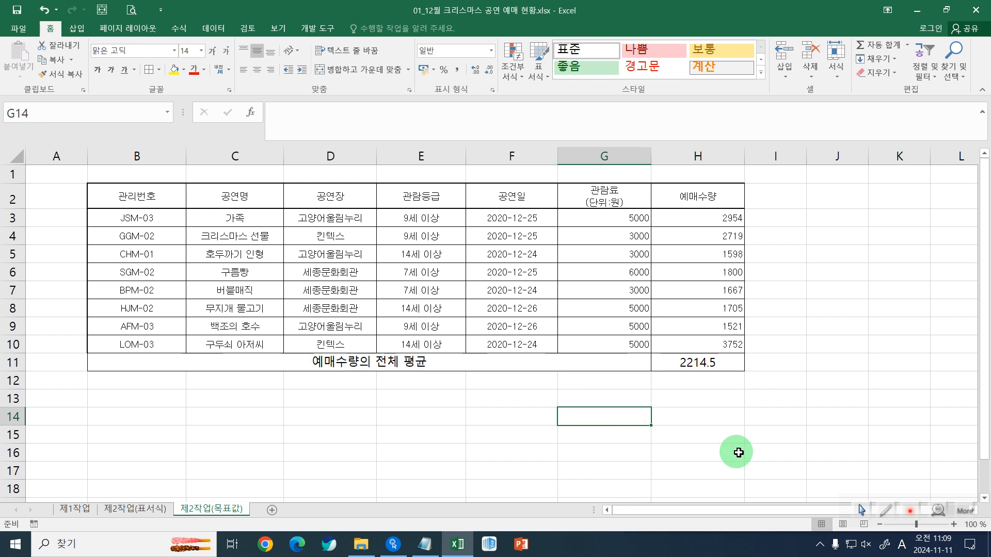
{"action": "left_click", "coordinate": [693, 361]}
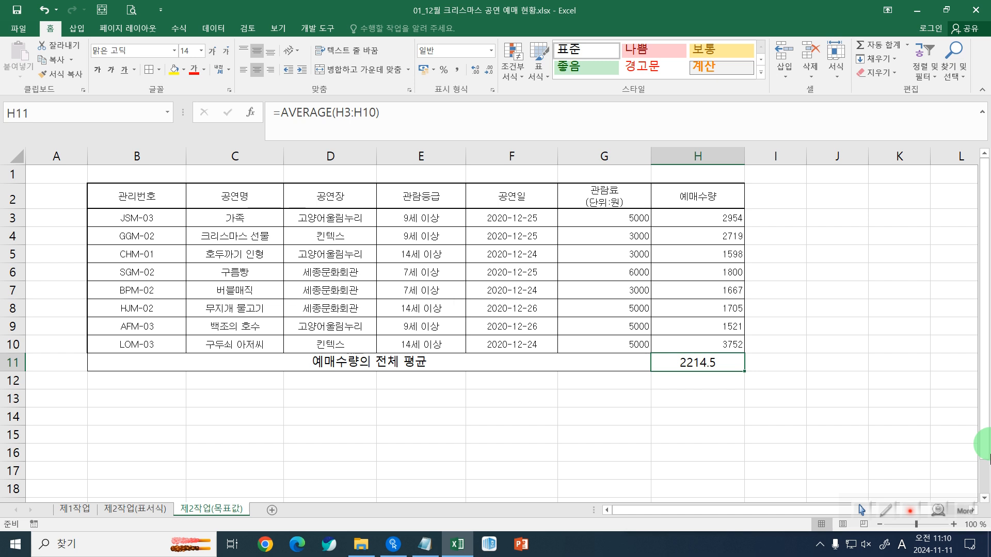
{"action": "left_click_drag", "start_coordinate": [714, 226], "coordinate": [716, 349]}
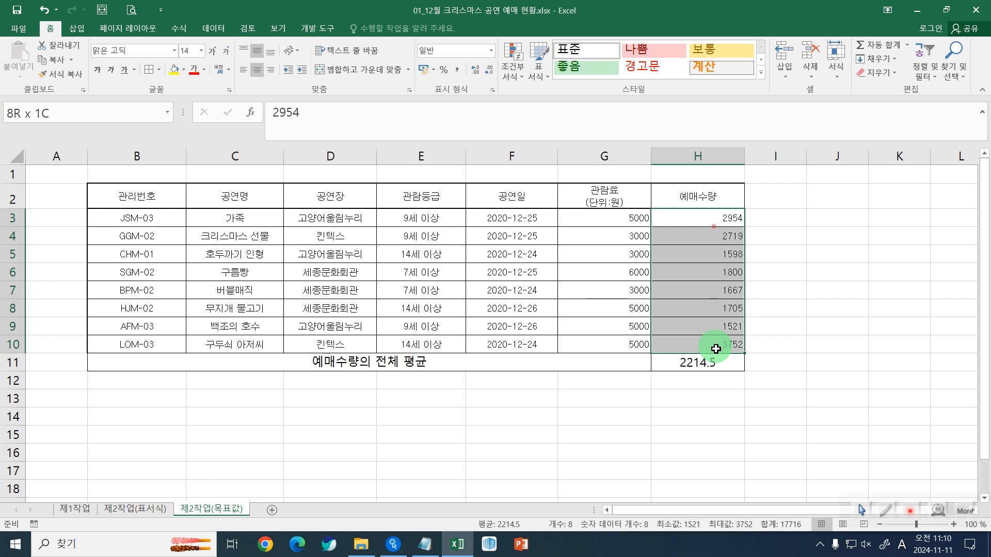
{"action": "left_click", "coordinate": [716, 361]}
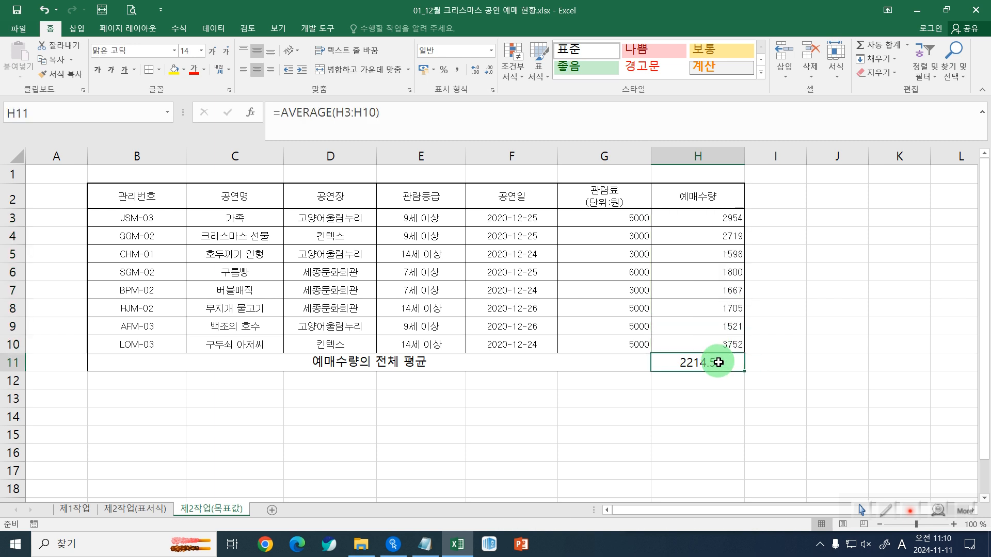
{"action": "left_click_drag", "start_coordinate": [263, 218], "coordinate": [689, 220]}
{"action": "left_click", "coordinate": [730, 221]}
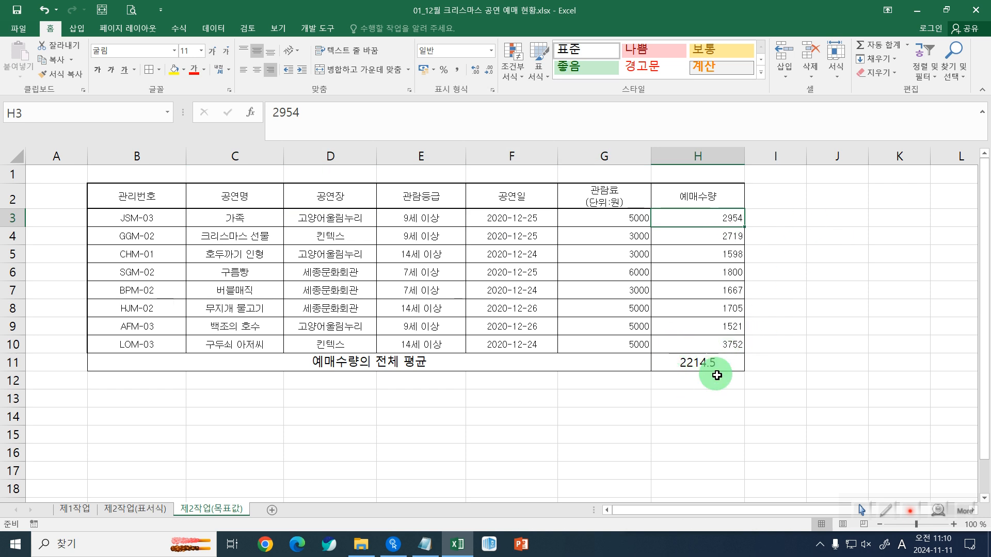
Run Goal Seek with H11 as the formula cell, 2300 as the target value and H3 as the changing cell, and keep the solution.
{"action": "left_click", "coordinate": [214, 31]}
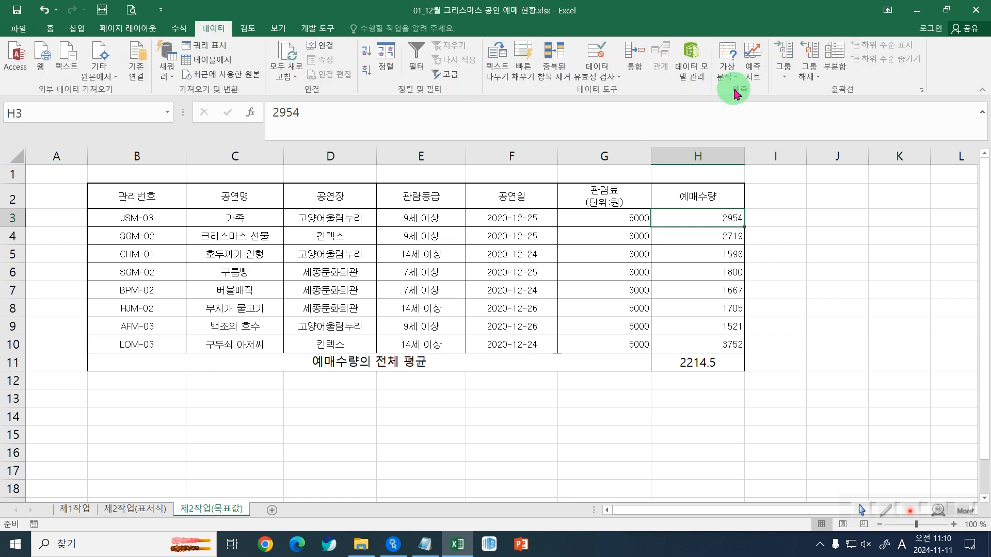
{"action": "left_click", "coordinate": [728, 75]}
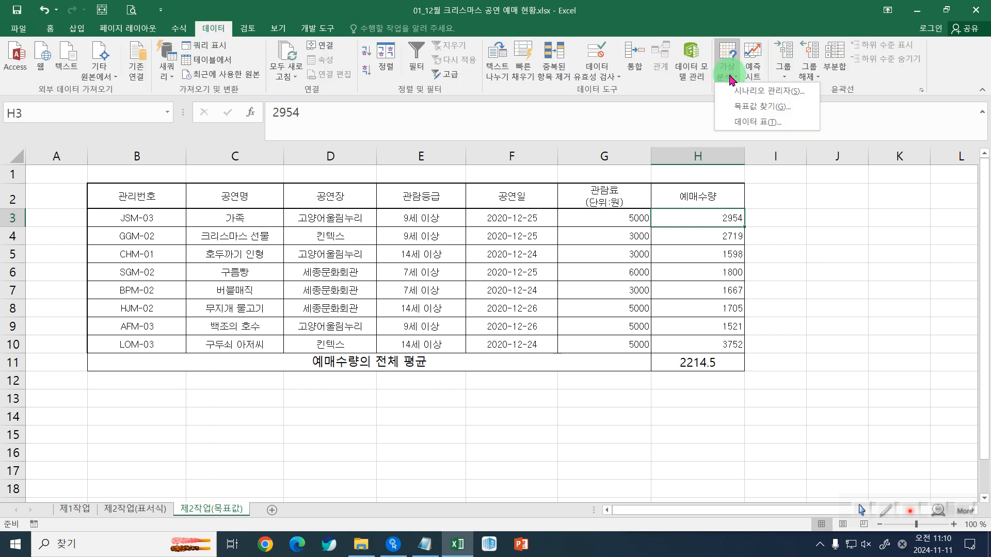
{"action": "left_click", "coordinate": [747, 109]}
{"action": "left_click_drag", "start_coordinate": [655, 228], "coordinate": [818, 237]}
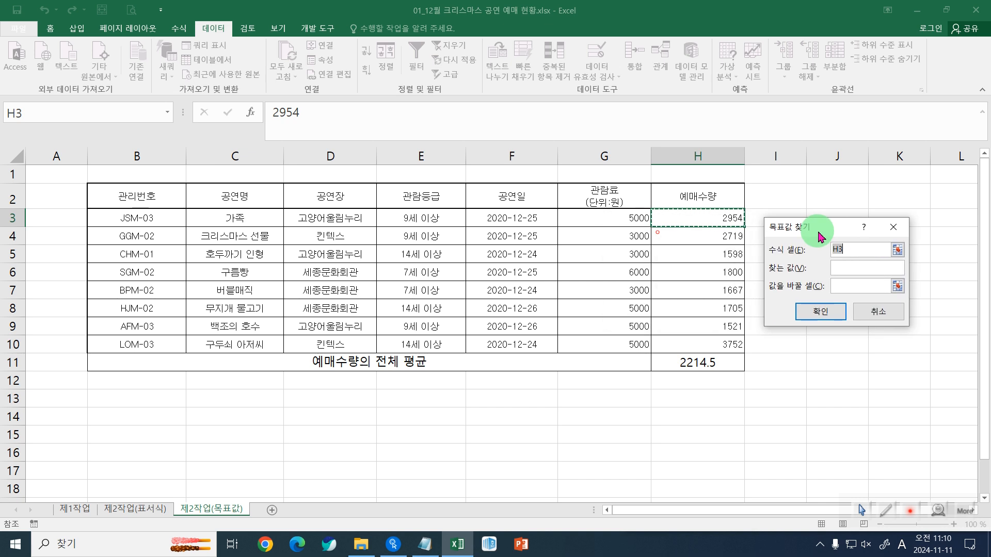
{"action": "key", "text": "BackSpace"}
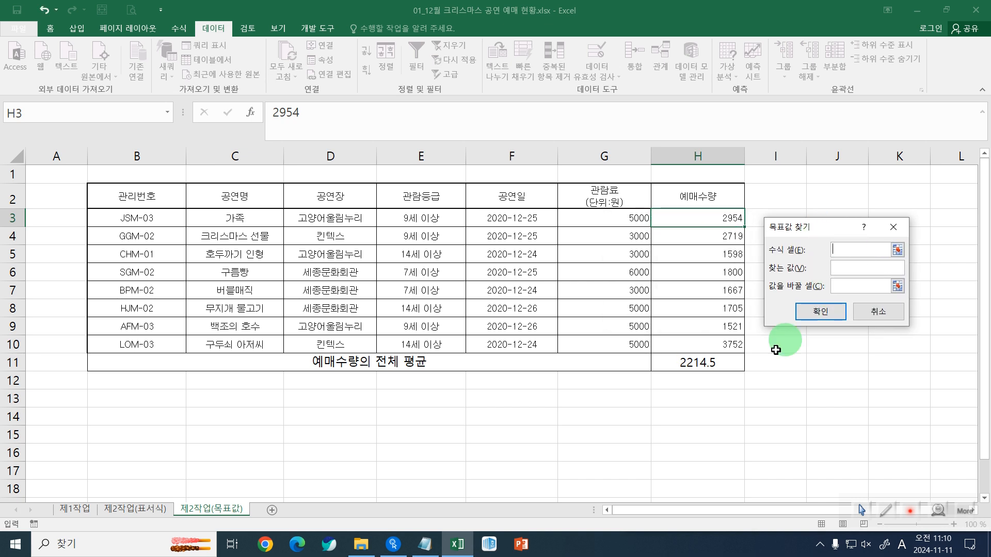
{"action": "left_click", "coordinate": [699, 365]}
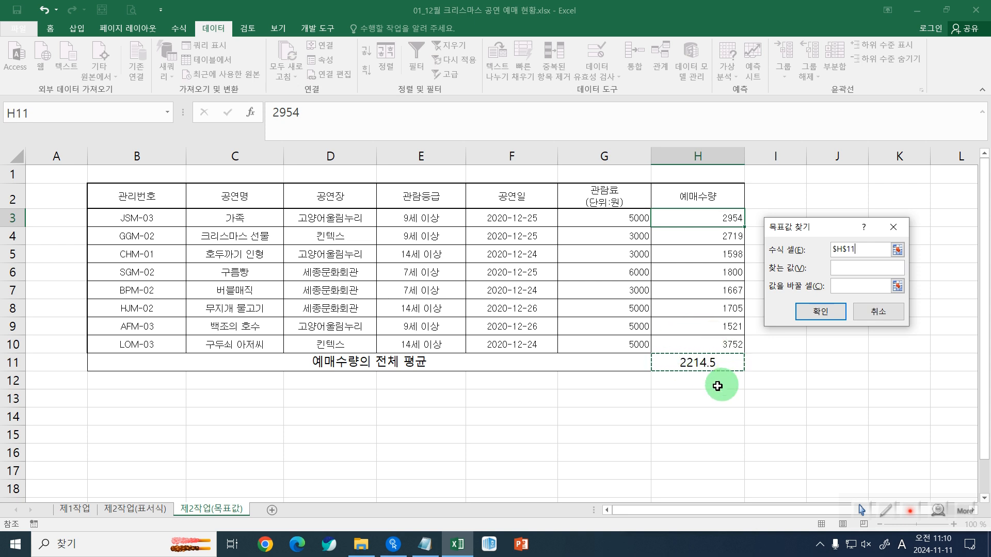
{"action": "left_click", "coordinate": [841, 268]}
{"action": "type", "text": "2300"}
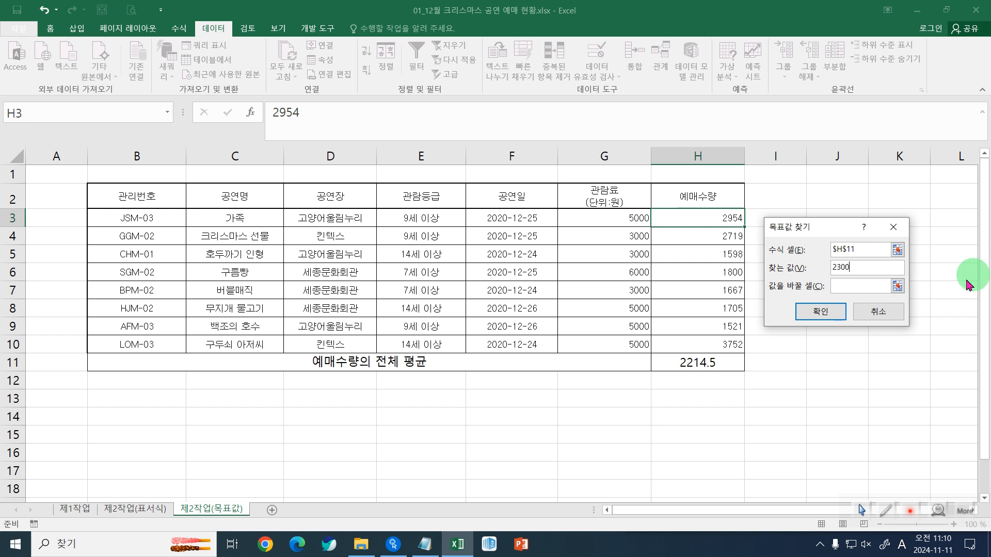
{"action": "left_click", "coordinate": [839, 285]}
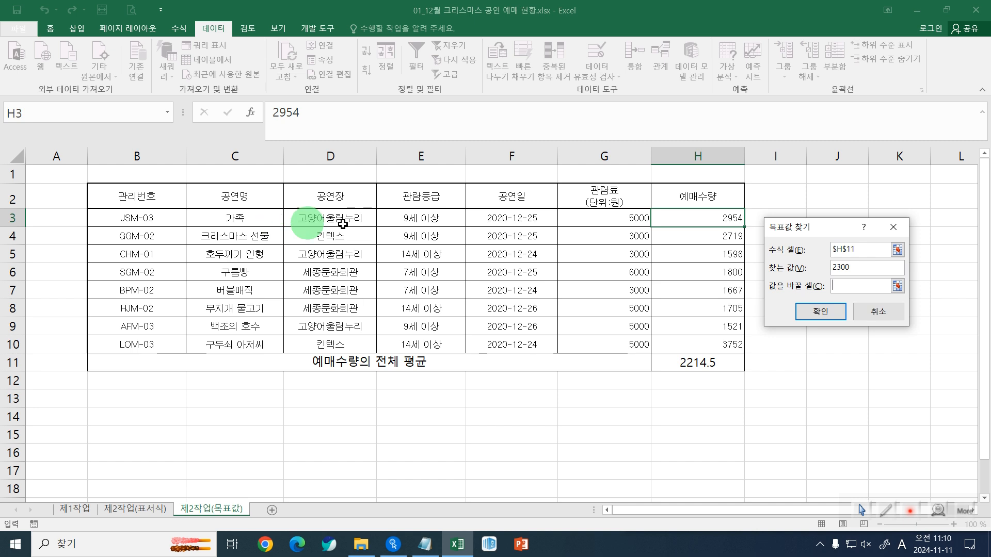
{"action": "left_click", "coordinate": [674, 225]}
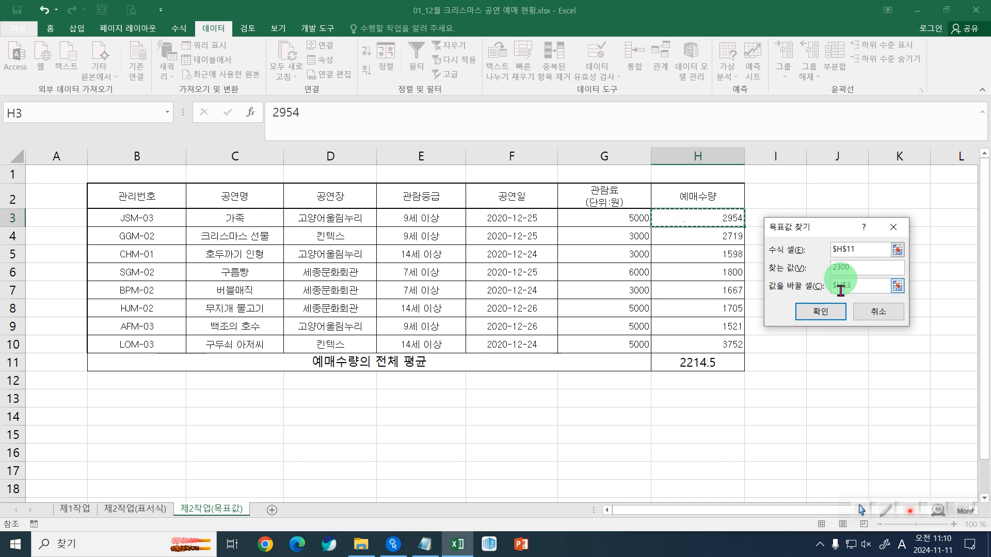
{"action": "left_click", "coordinate": [830, 312]}
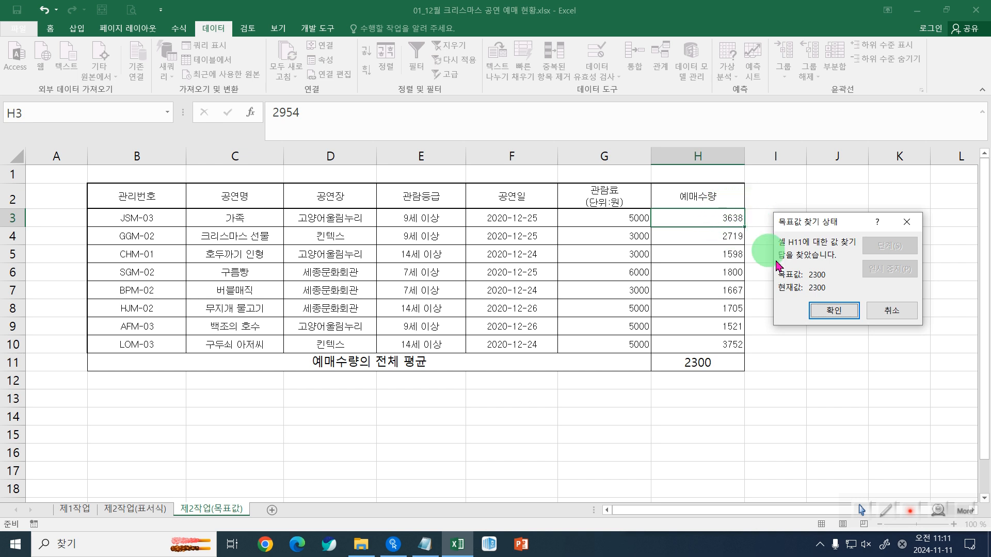
{"action": "left_click", "coordinate": [833, 310]}
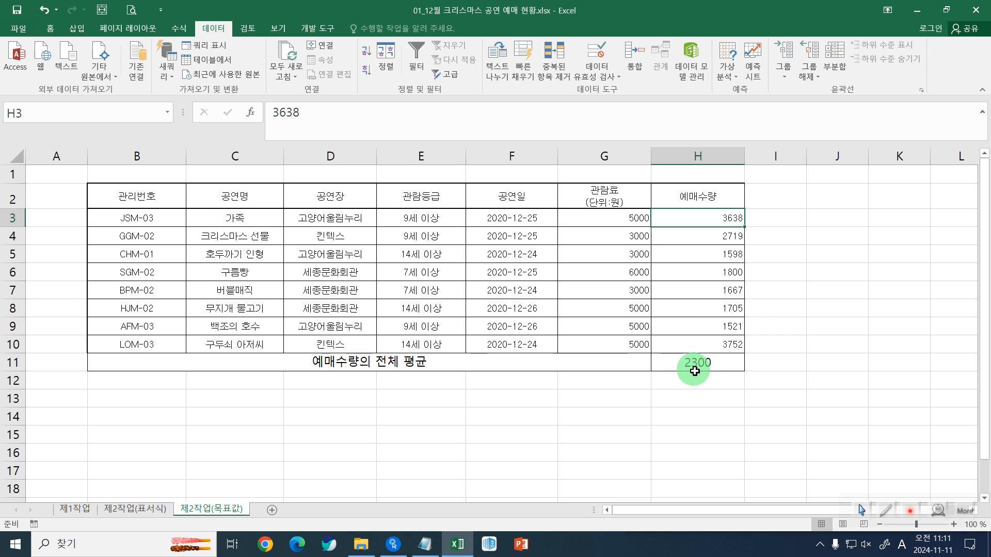
Copy the 공연장 header from D2 to B14 as the first advanced-filter condition heading.
{"action": "left_click", "coordinate": [231, 203]}
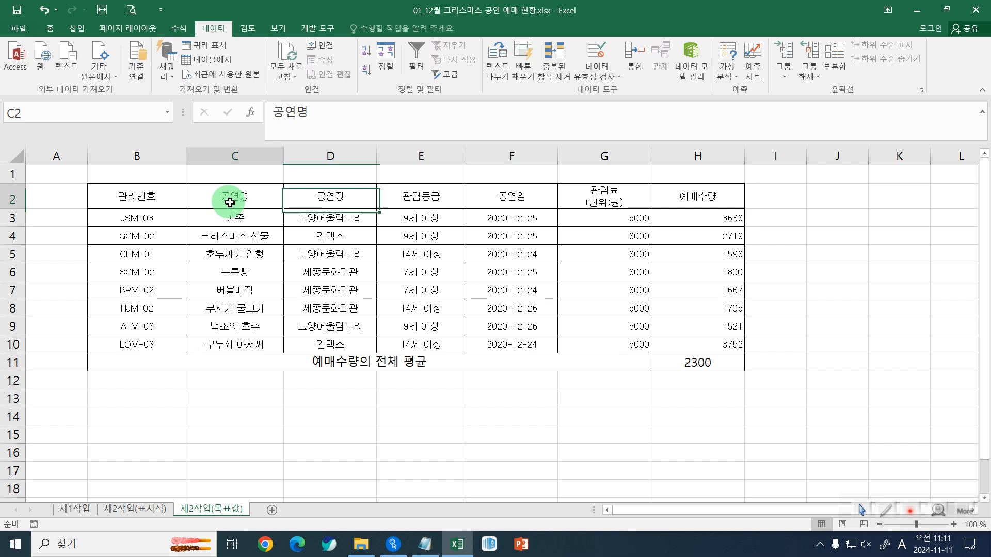
{"action": "left_click", "coordinate": [345, 199]}
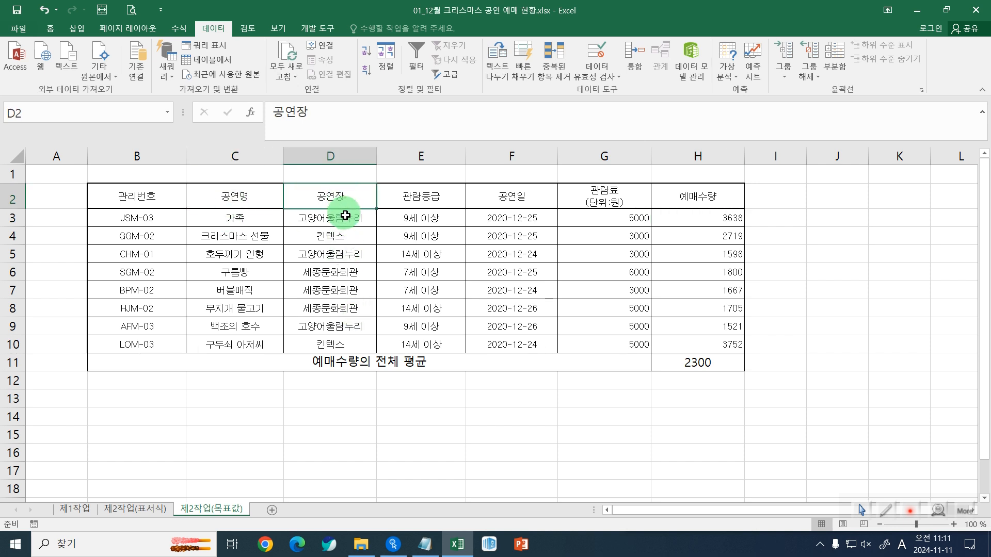
{"action": "key", "text": "ctrl+c"}
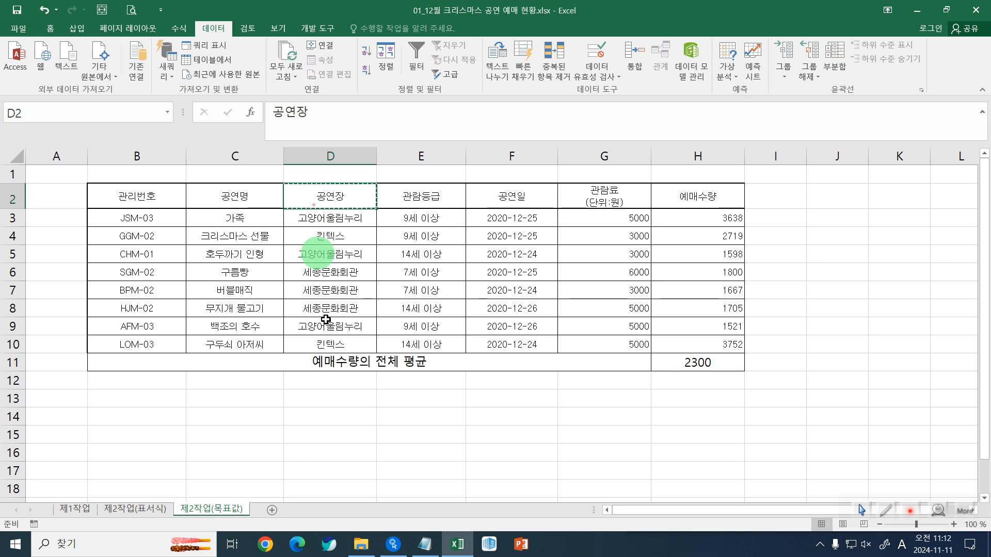
{"action": "left_click", "coordinate": [171, 414]}
{"action": "key", "text": "Return"}
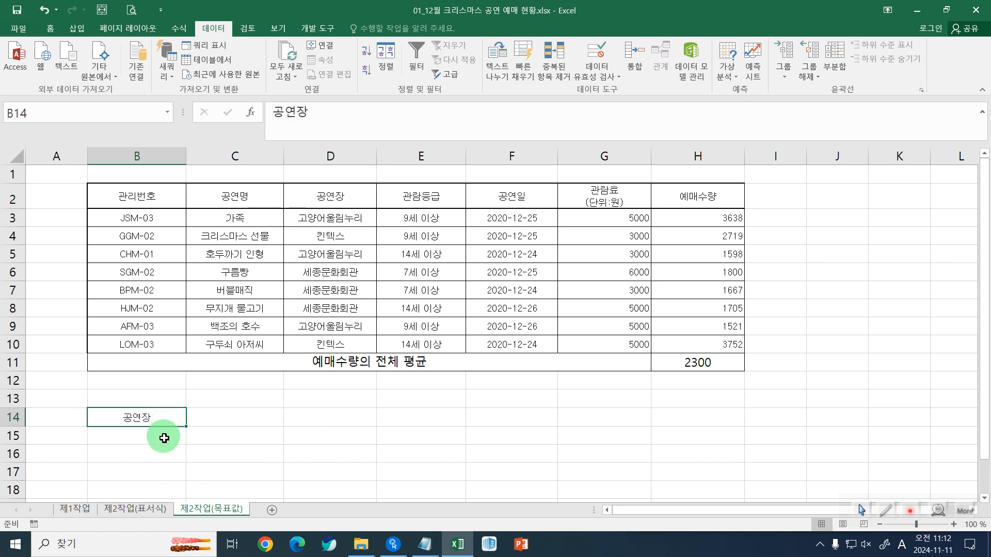
Enter the criterion 고* in cell B15 beneath the 공연장 condition heading.
{"action": "left_click", "coordinate": [164, 438]}
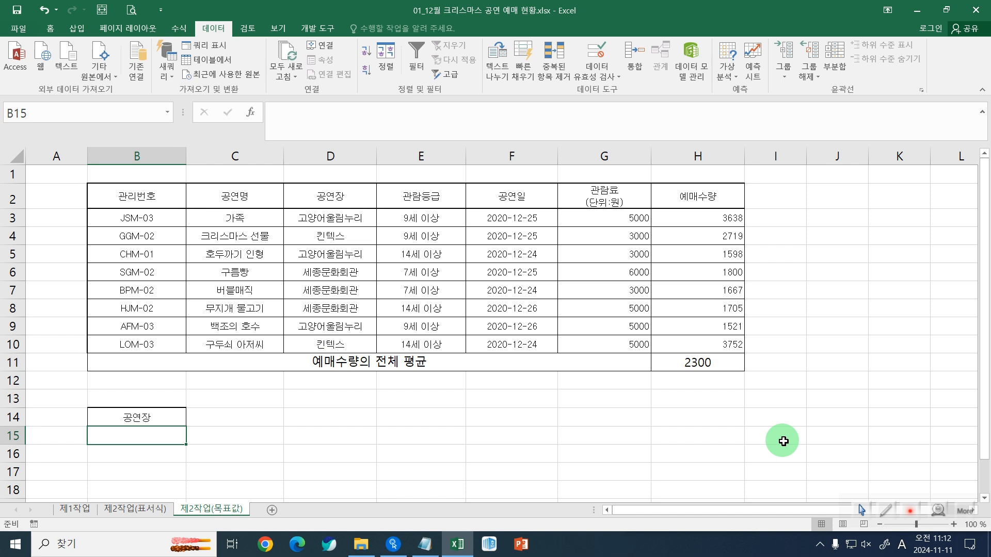
{"action": "type", "text": "RH"}
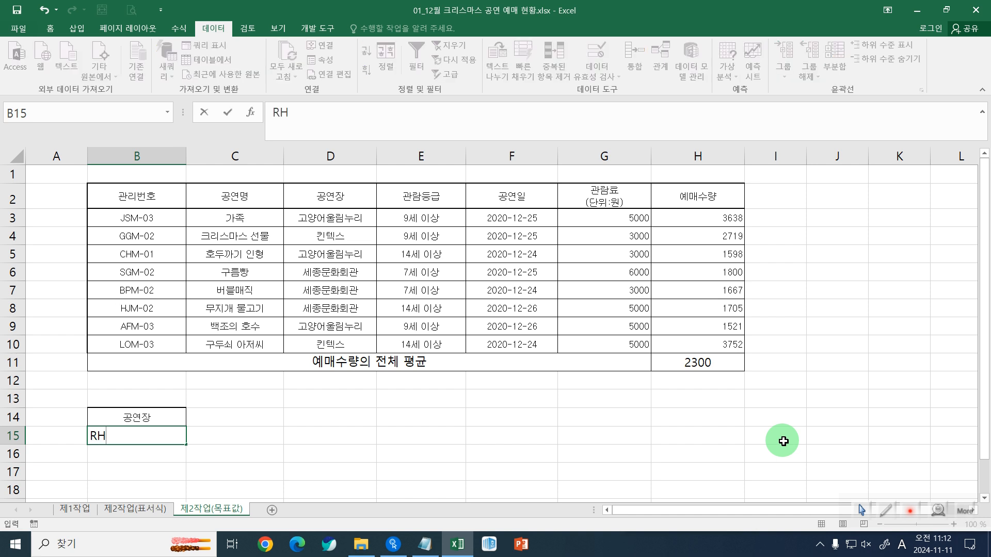
{"action": "key", "text": "BackSpace"}
{"action": "key", "text": "Hangul"}
{"action": "type", "text": "ㄱ"}
{"action": "type", "text": "*"}
{"action": "key", "text": "Return"}
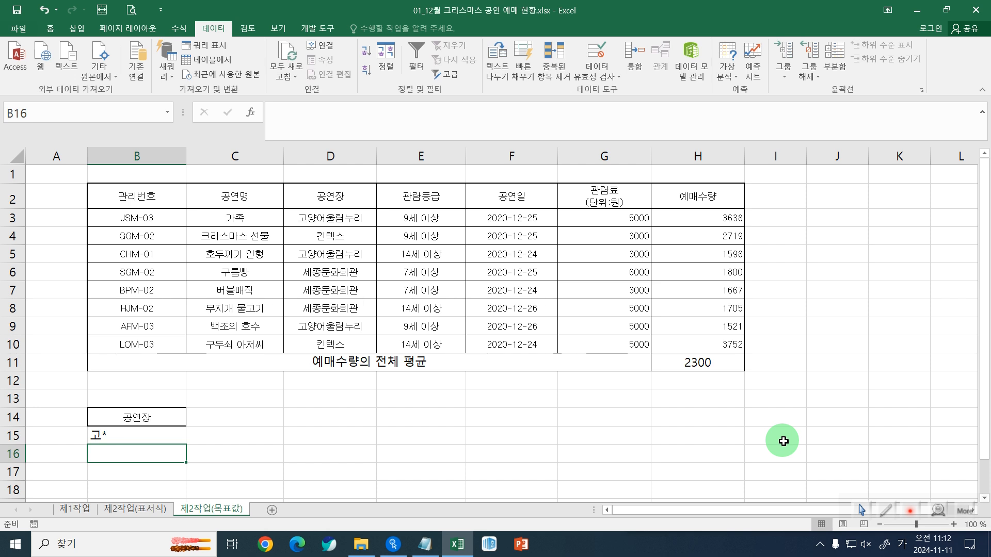
Copy the 관람료(단위:원) header from G2 to C14 as the second condition heading.
{"action": "left_click", "coordinate": [620, 203]}
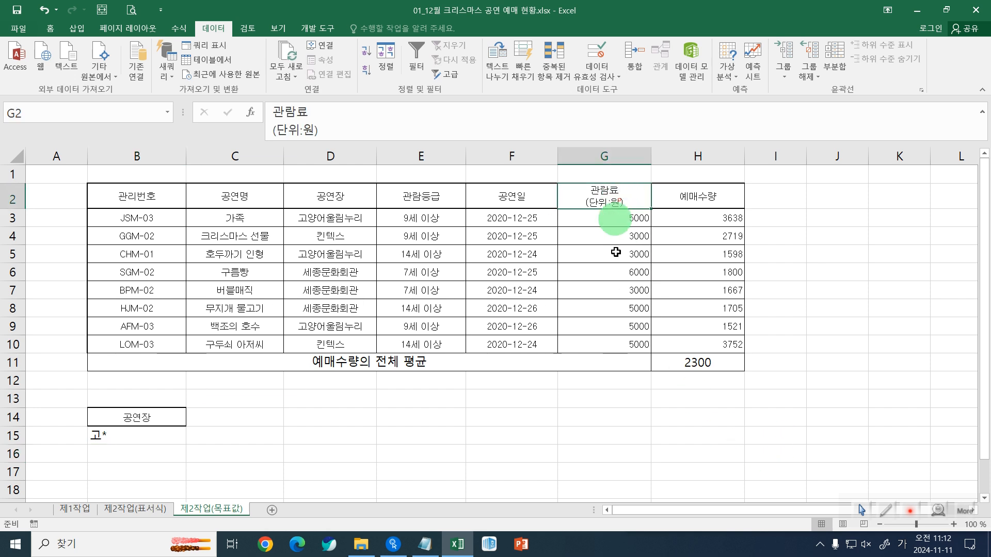
{"action": "left_click", "coordinate": [604, 272], "text": "ctrl"}
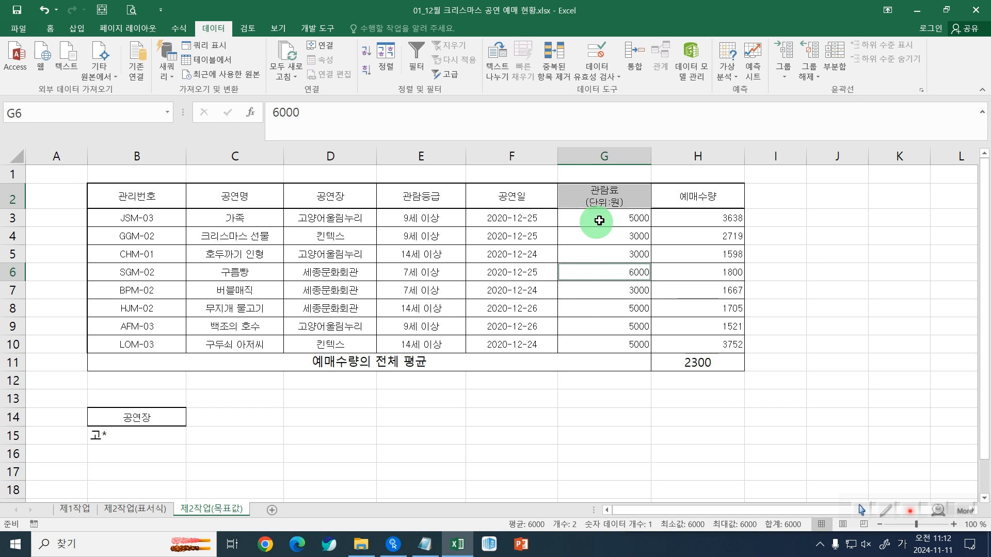
{"action": "left_click", "coordinate": [603, 197]}
{"action": "key", "text": "ctrl+c"}
{"action": "left_click", "coordinate": [241, 424]}
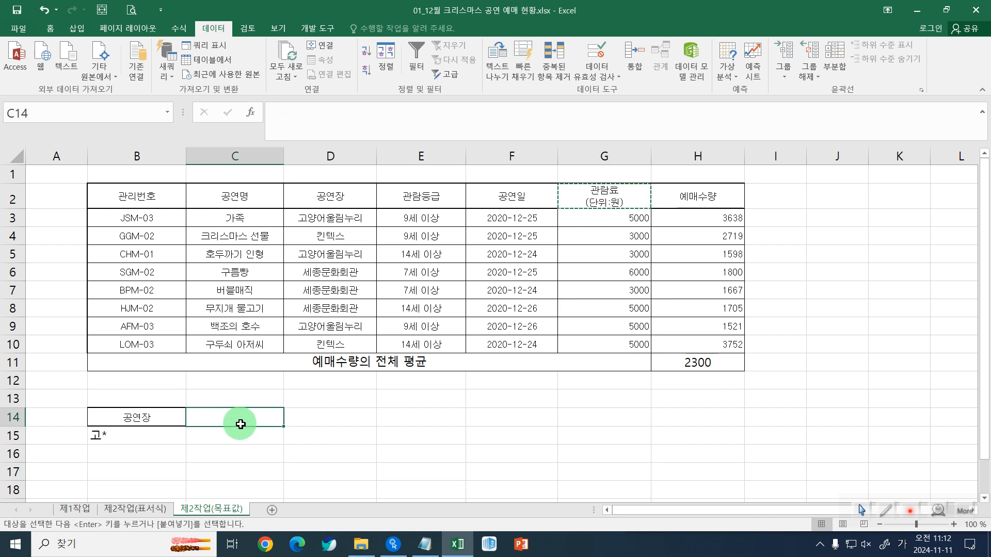
{"action": "key", "text": "ctrl+v"}
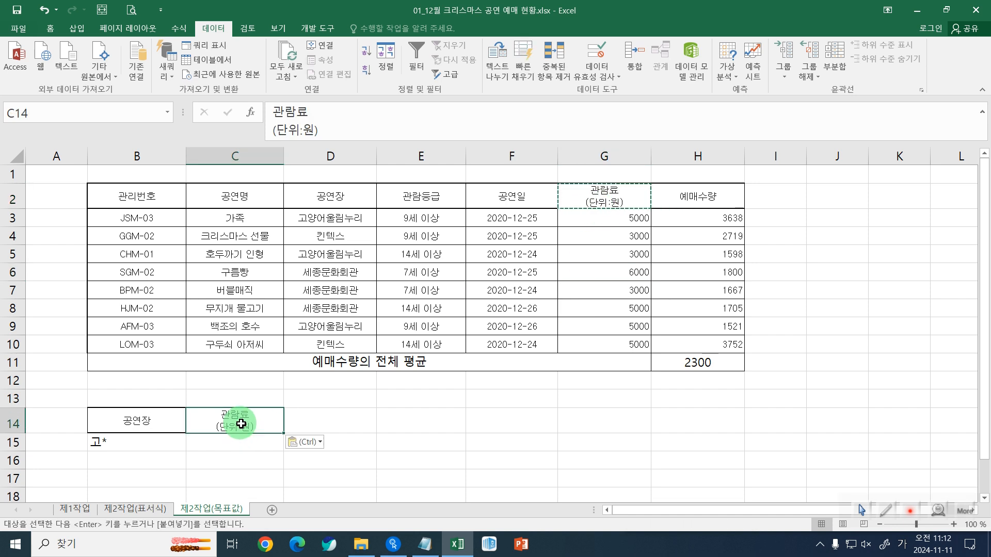
Enter the criterion >=6000 in cell C16, one row below the 공연장 criterion, to form an OR condition.
{"action": "left_click_drag", "start_coordinate": [169, 444], "coordinate": [221, 458]}
{"action": "left_click", "coordinate": [221, 460]}
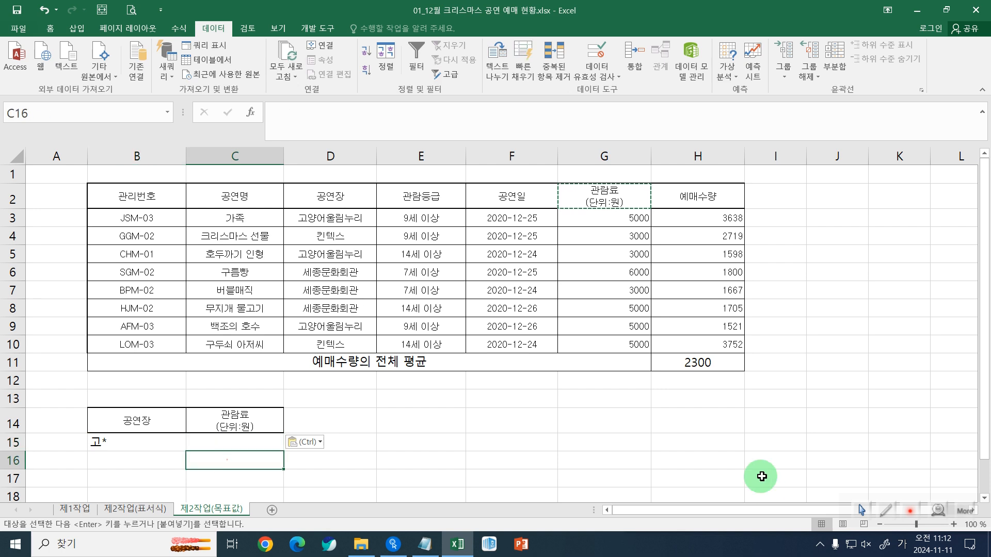
{"action": "type", "text": ">"}
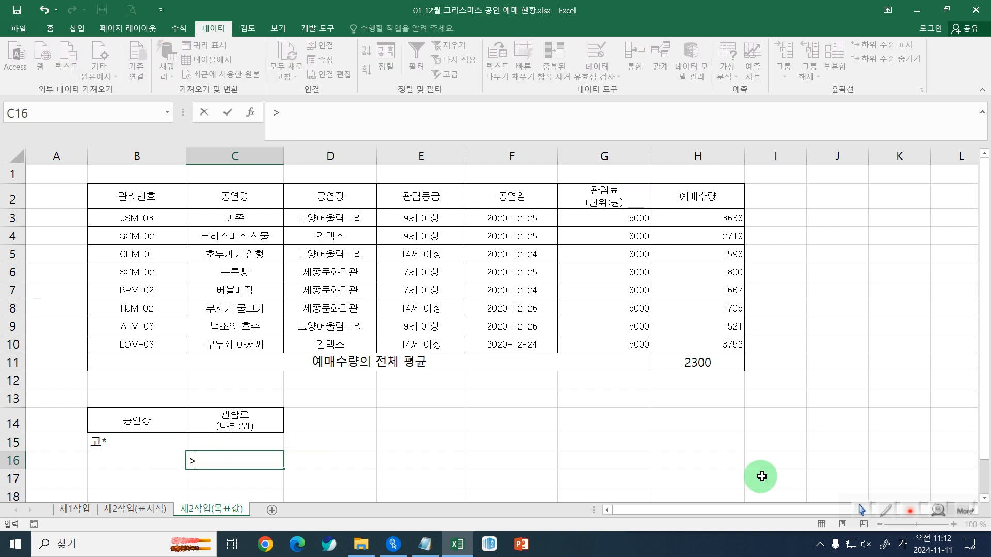
{"action": "type", "text": "=6000"}
{"action": "key", "text": "Return"}
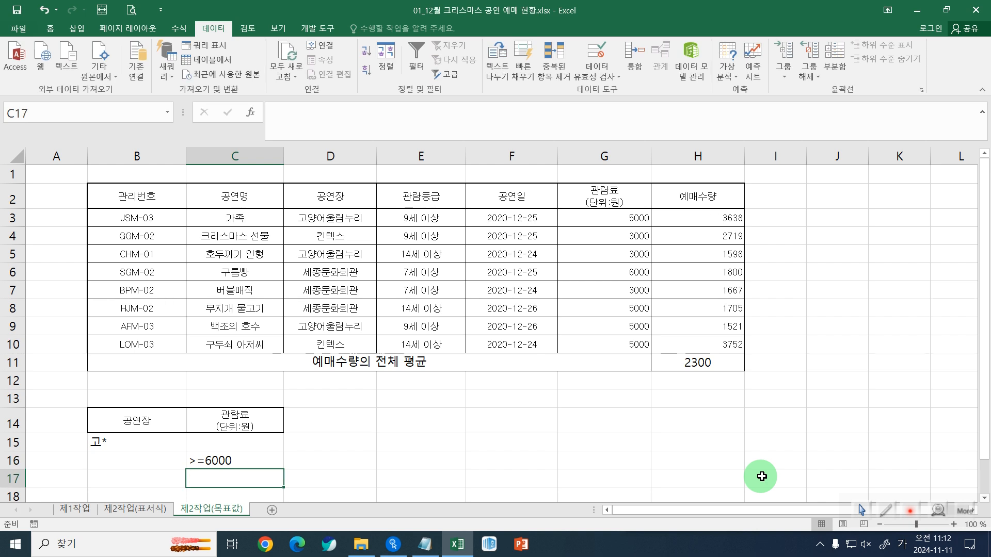
{"action": "scroll", "coordinate": [214, 417], "scroll_direction": "down", "scroll_amount": 1}
{"action": "left_click", "coordinate": [203, 398]}
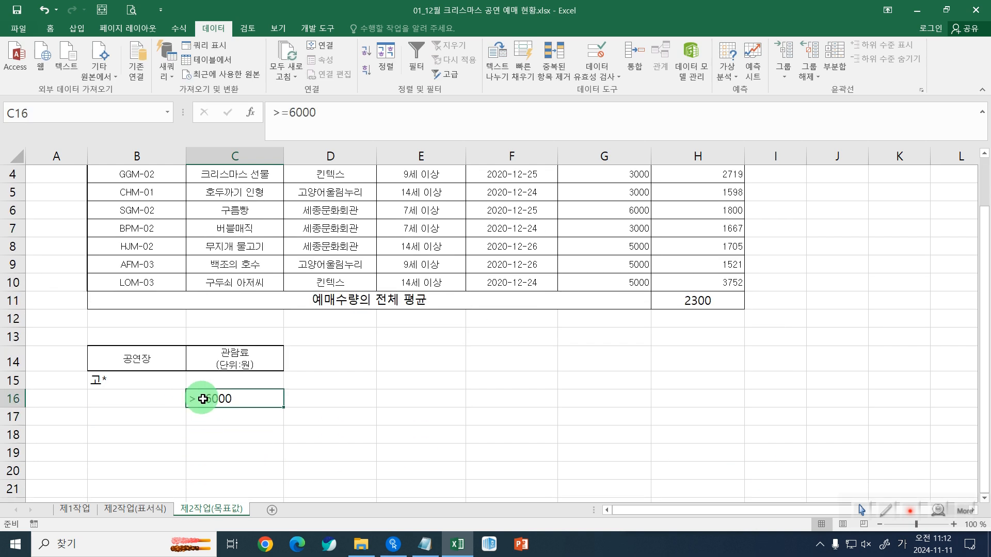
{"action": "left_click", "coordinate": [226, 458]}
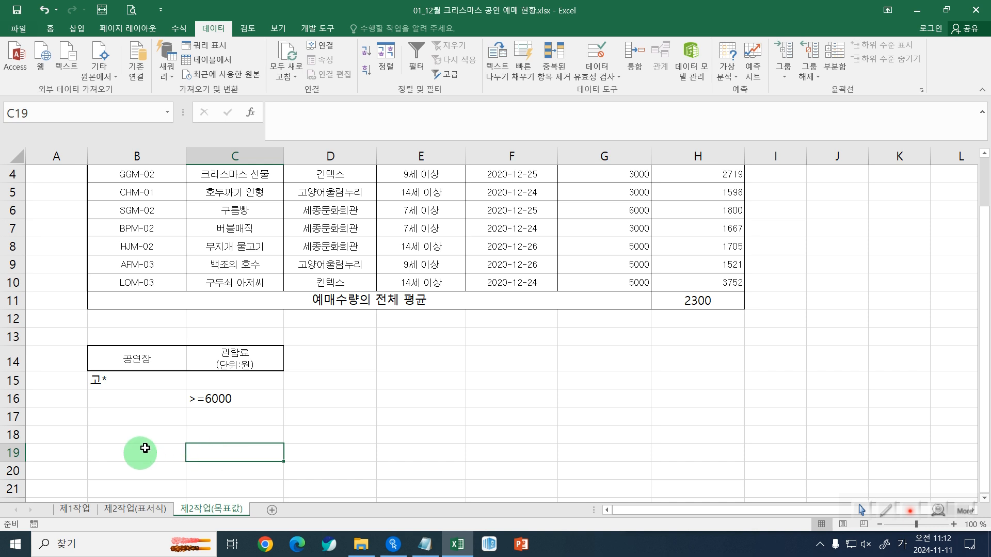
{"action": "left_click", "coordinate": [113, 437]}
{"action": "scroll", "coordinate": [113, 436], "scroll_direction": "up", "scroll_amount": 1}
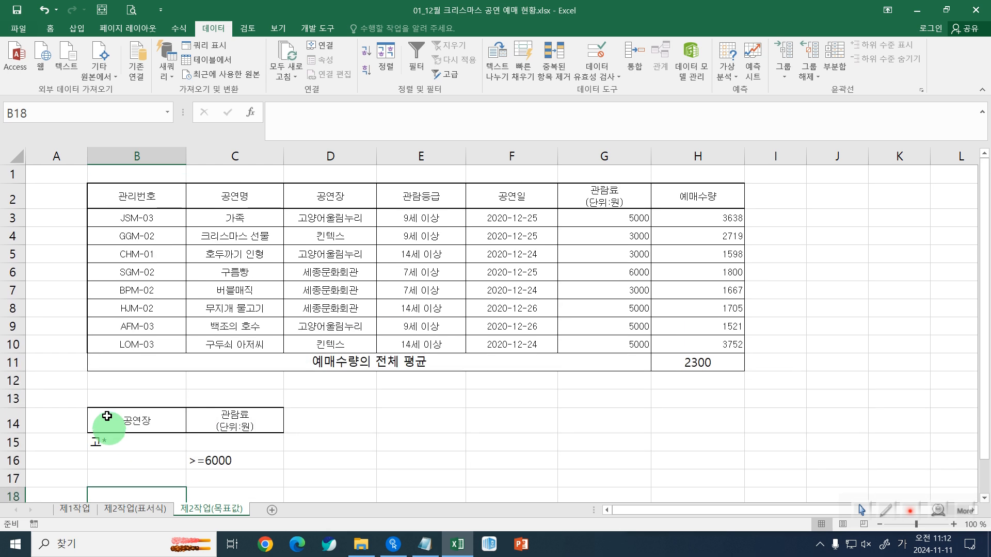
{"action": "mouse_move", "coordinate": [85, 182]}
{"action": "left_mouse_down"}
{"action": "mouse_move", "coordinate": [294, 214]}
{"action": "mouse_move", "coordinate": [548, 204]}
{"action": "mouse_move", "coordinate": [747, 211]}
{"action": "left_mouse_up"}
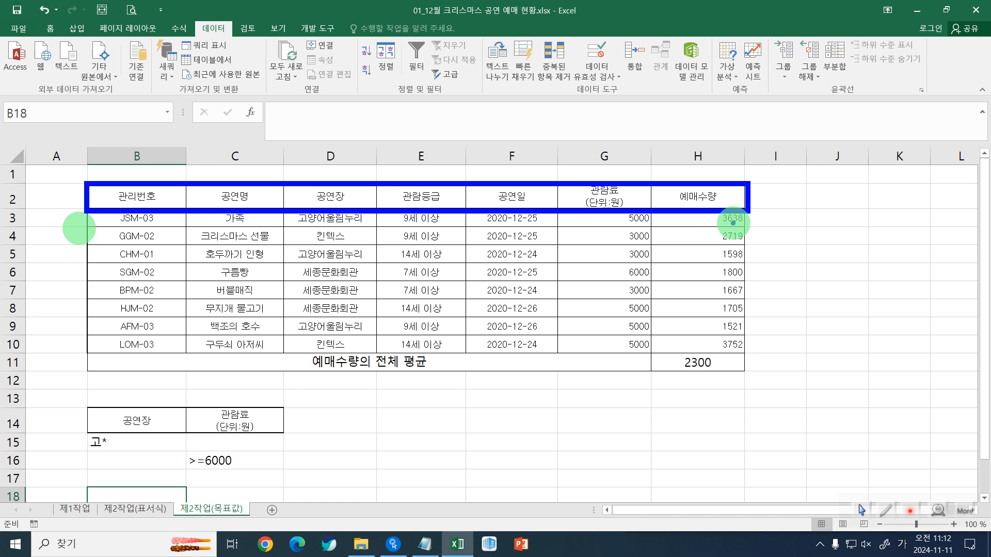
Start an advanced filter from the booking table and set its list range to B2:H10, excluding the average row.
{"action": "scroll", "coordinate": [81, 244], "scroll_direction": "down", "scroll_amount": 1}
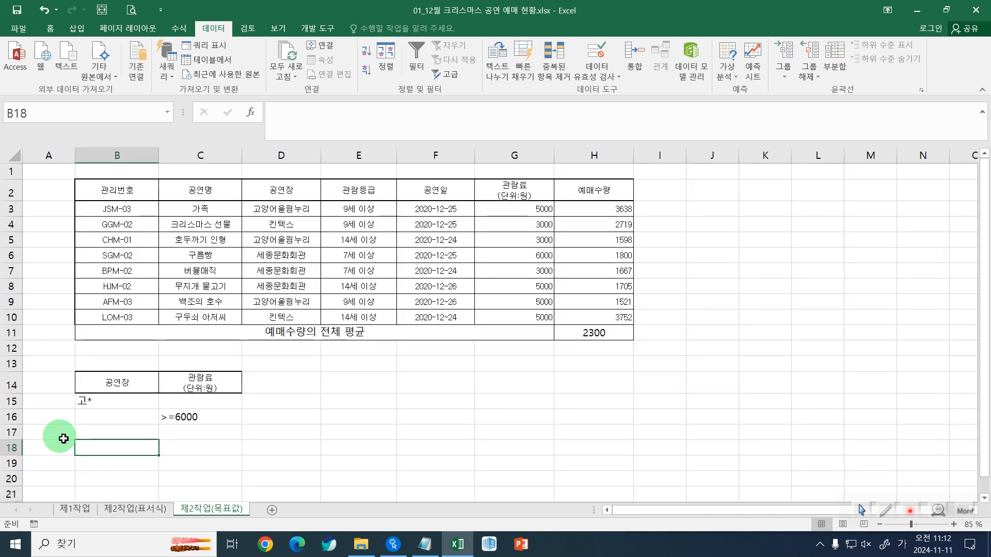
{"action": "left_click", "coordinate": [199, 304]}
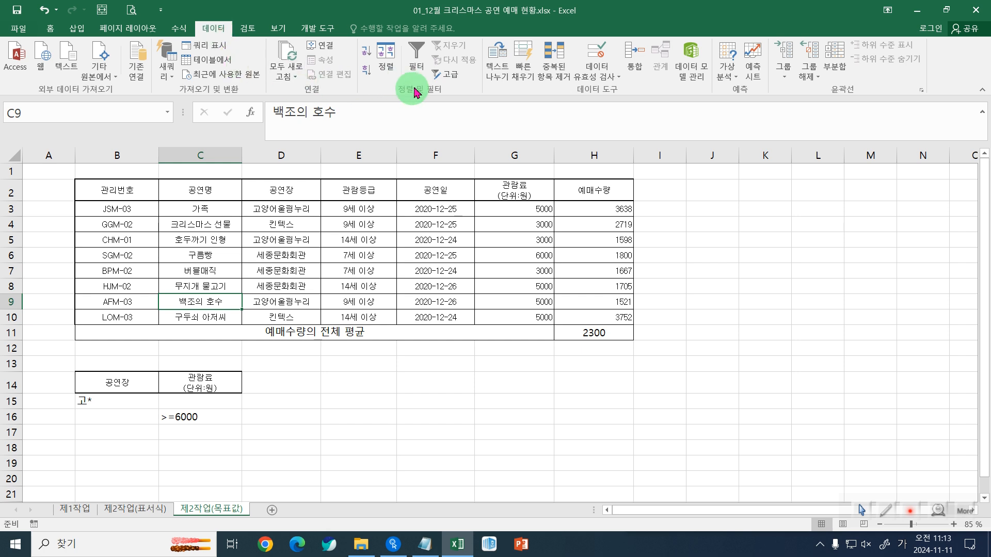
{"action": "left_click", "coordinate": [443, 81]}
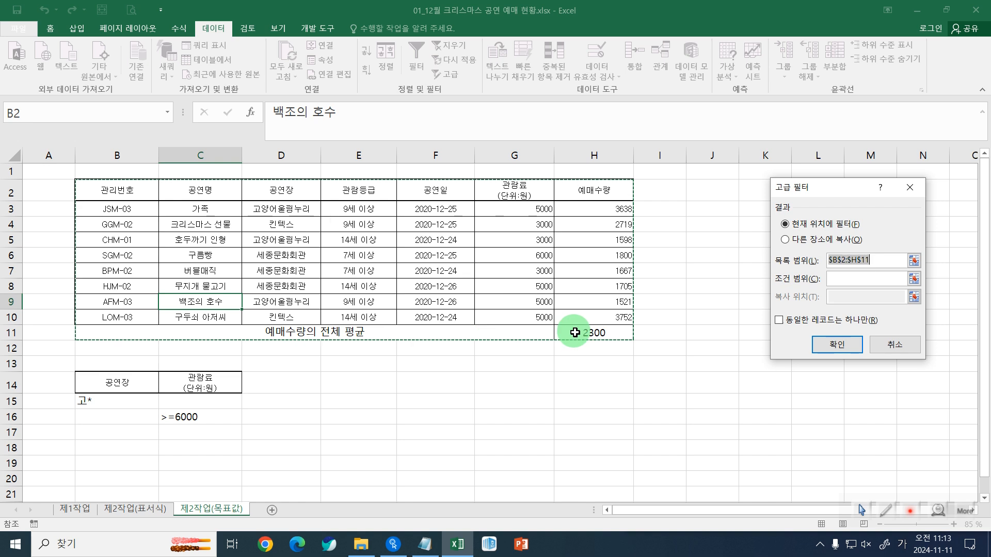
{"action": "key", "text": "BackSpace"}
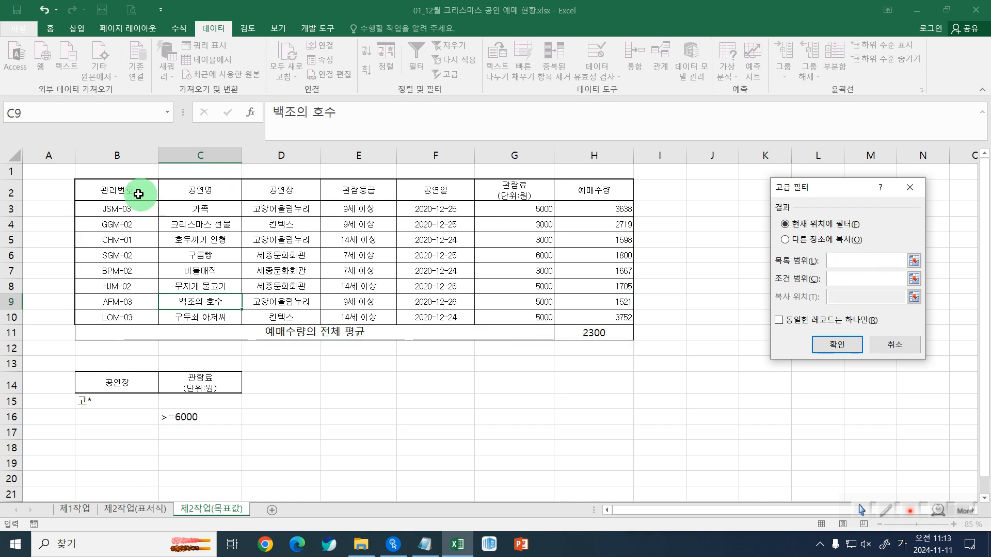
{"action": "left_click_drag", "start_coordinate": [139, 194], "coordinate": [468, 193]}
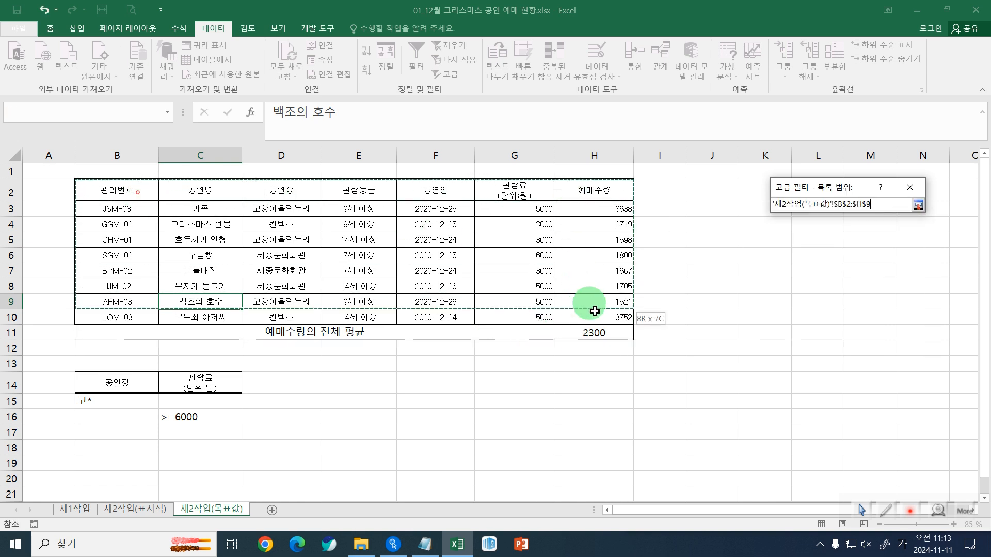
{"action": "left_click_drag", "start_coordinate": [594, 311], "coordinate": [596, 316]}
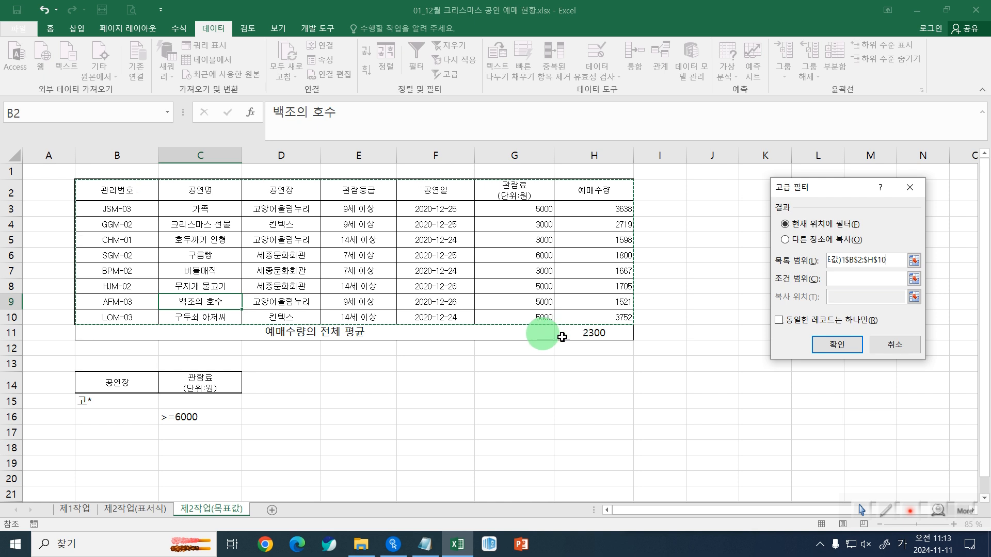
Set the criteria range to B14:C16 and run the advanced filter, copying the results to another location starting at B18.
{"action": "left_click", "coordinate": [850, 282]}
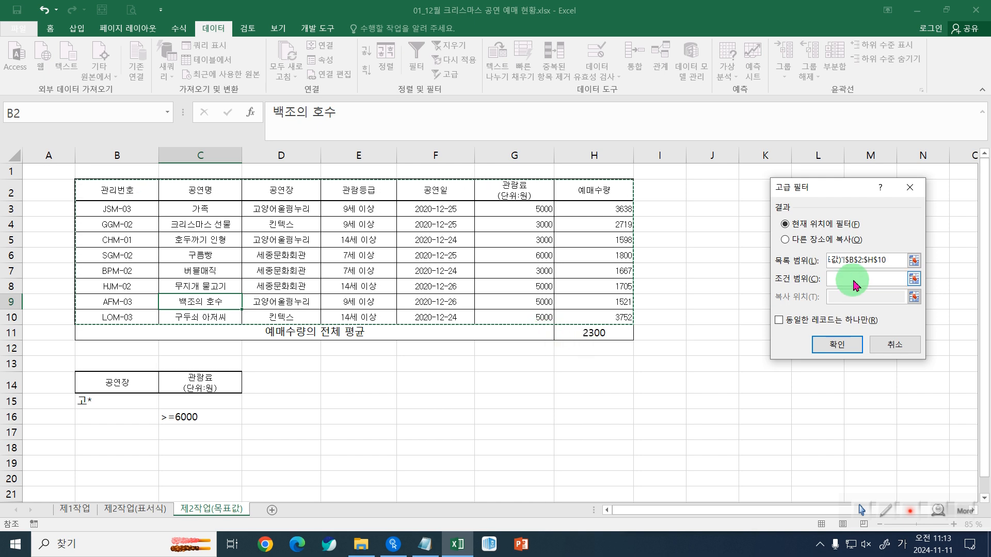
{"action": "left_click_drag", "start_coordinate": [118, 389], "coordinate": [178, 418]}
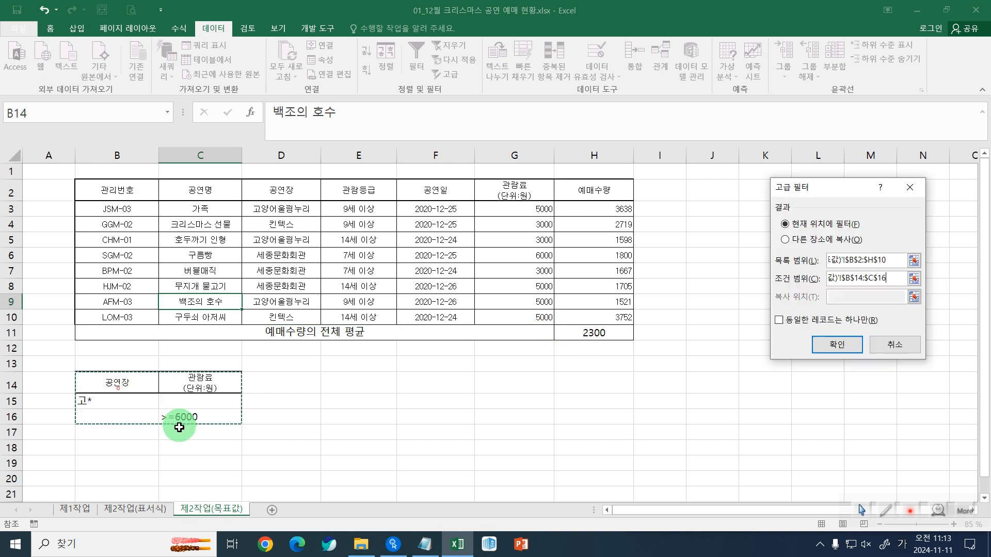
{"action": "left_click", "coordinate": [837, 240]}
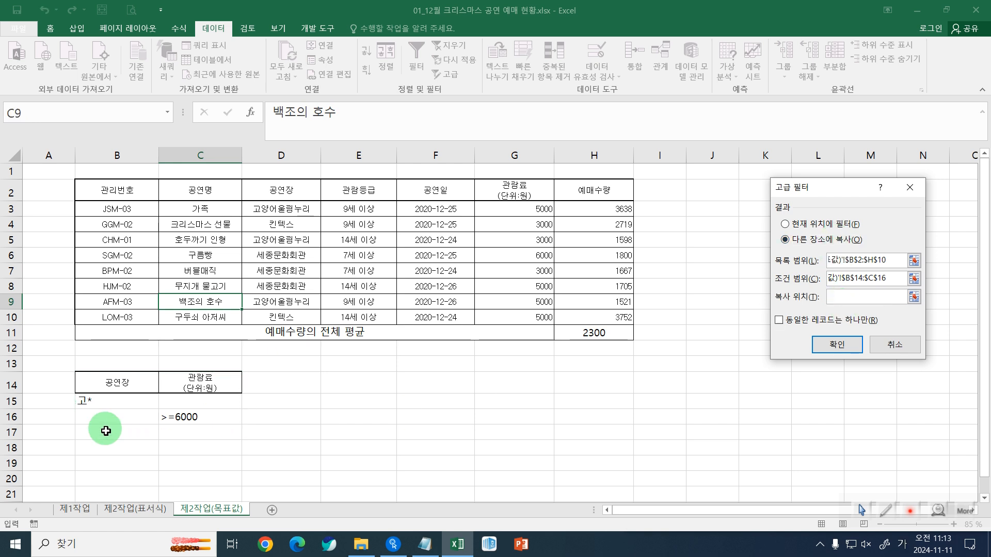
{"action": "left_click", "coordinate": [107, 447]}
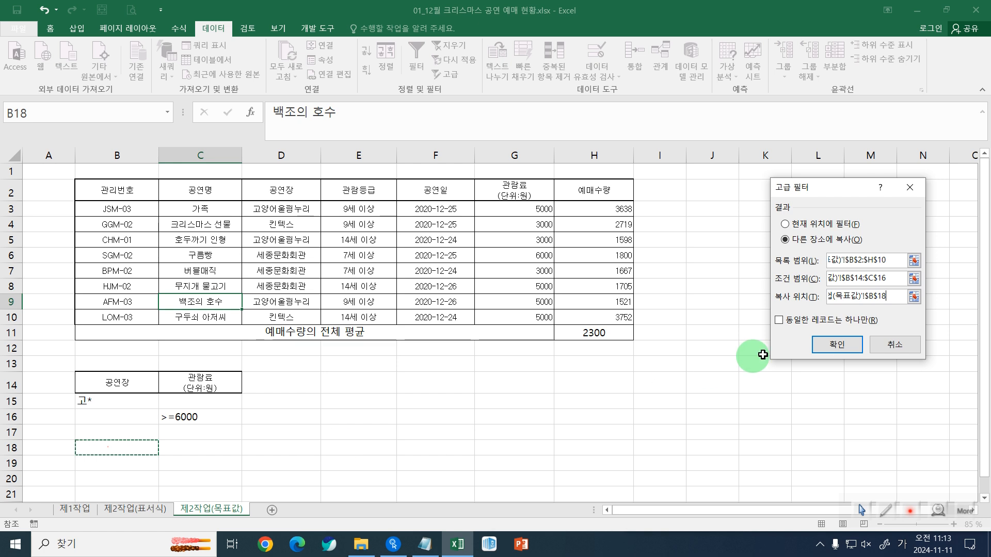
{"action": "left_click", "coordinate": [822, 346]}
{"action": "scroll", "coordinate": [490, 332], "scroll_direction": "down", "scroll_amount": 1}
{"action": "scroll", "coordinate": [491, 336], "scroll_direction": "up", "scroll_amount": 1}
{"action": "scroll", "coordinate": [489, 338], "scroll_direction": "down", "scroll_amount": 1}
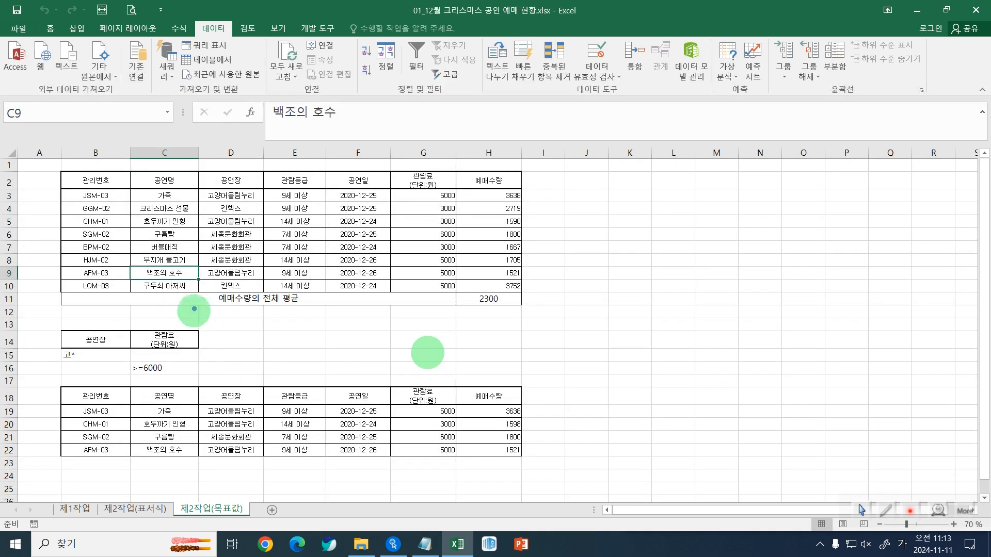
Highlight source rows 3, 5, 6 and 9 to check them against the extracted records, and clear the selection.
{"action": "left_click", "coordinate": [7, 195]}
{"action": "left_click", "coordinate": [9, 222], "text": "ctrl"}
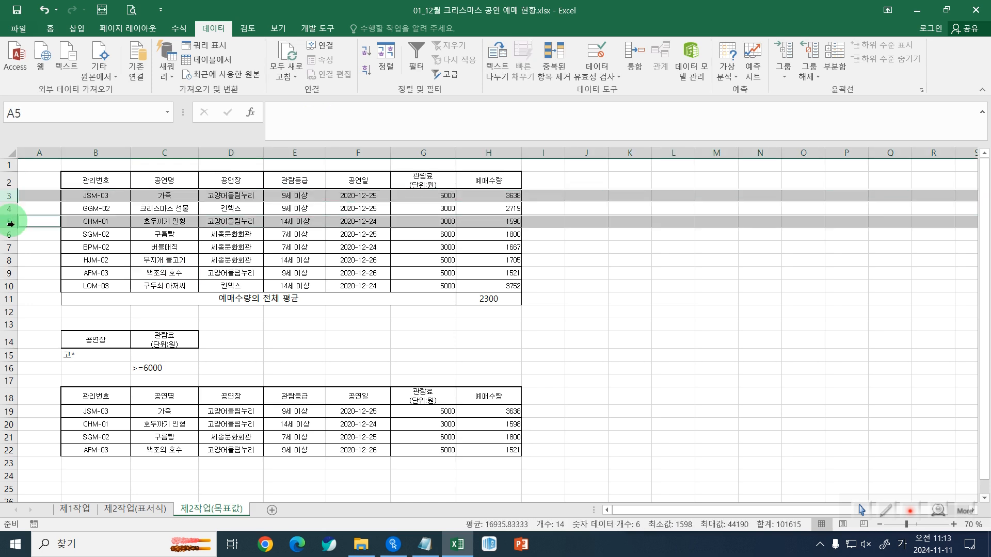
{"action": "left_click", "coordinate": [14, 276], "text": "ctrl"}
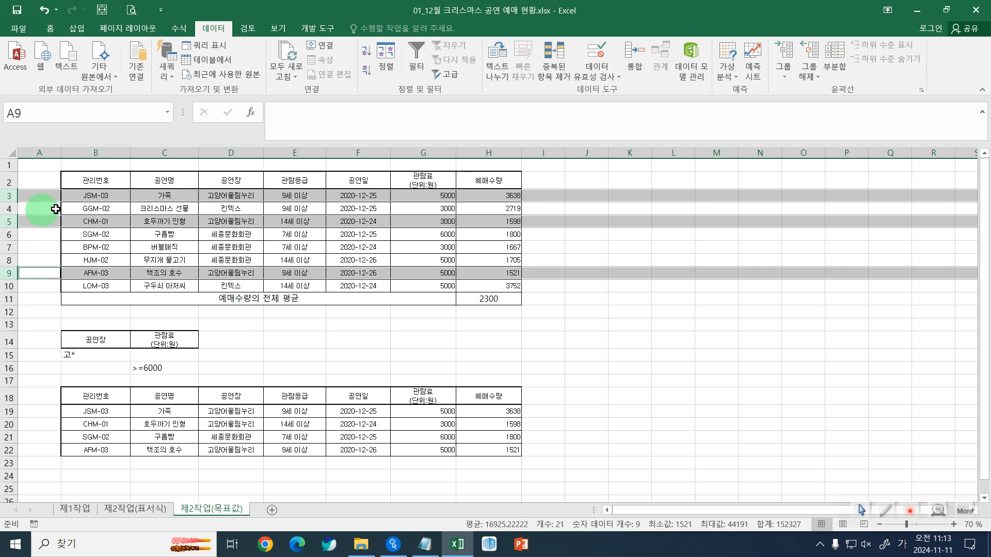
{"action": "left_click", "coordinate": [14, 237], "text": "ctrl"}
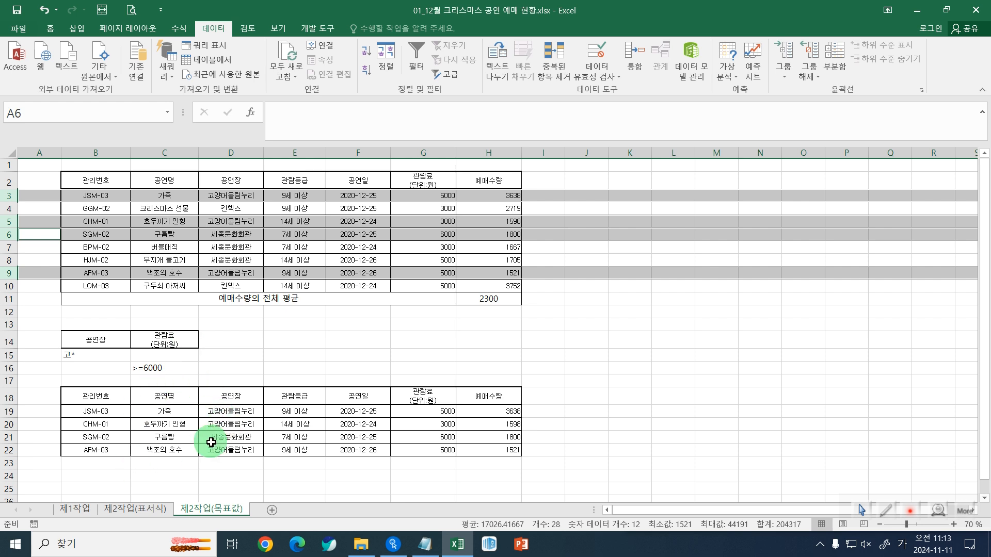
{"action": "left_click", "coordinate": [691, 442]}
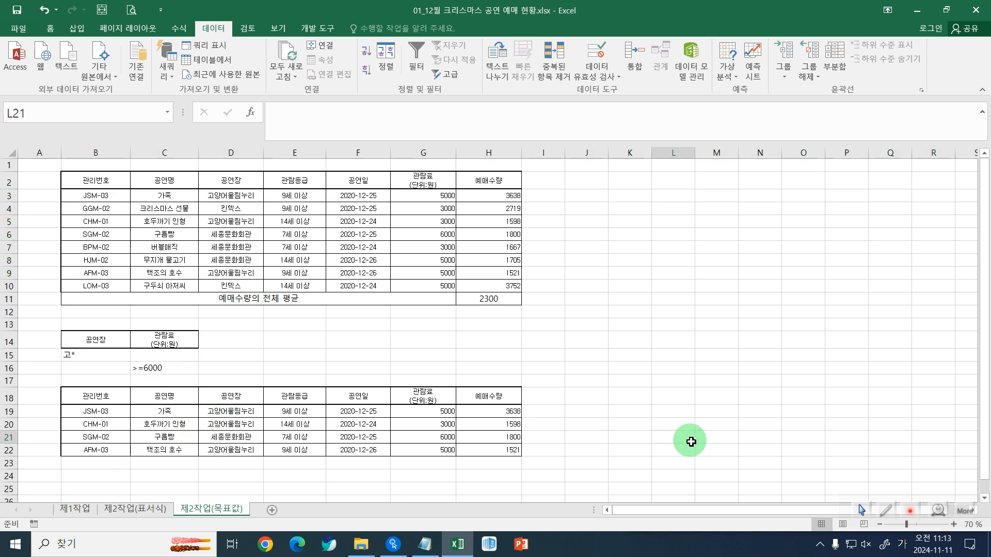